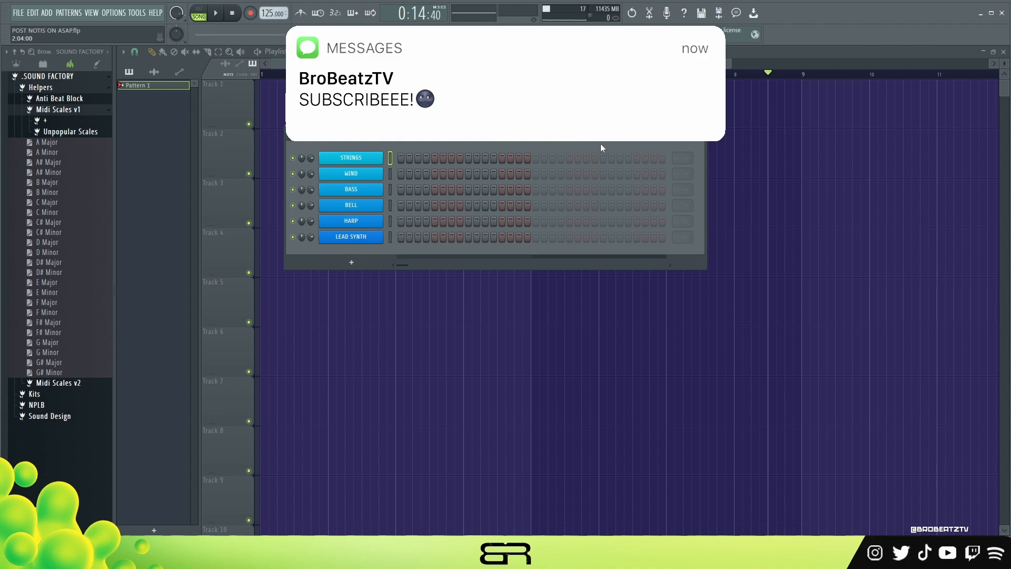
- Set the project tempo to 126 BPM and shift the channel rack slightly upward
scroll(264, 15, down, 1)
scroll(265, 15, up, 2)
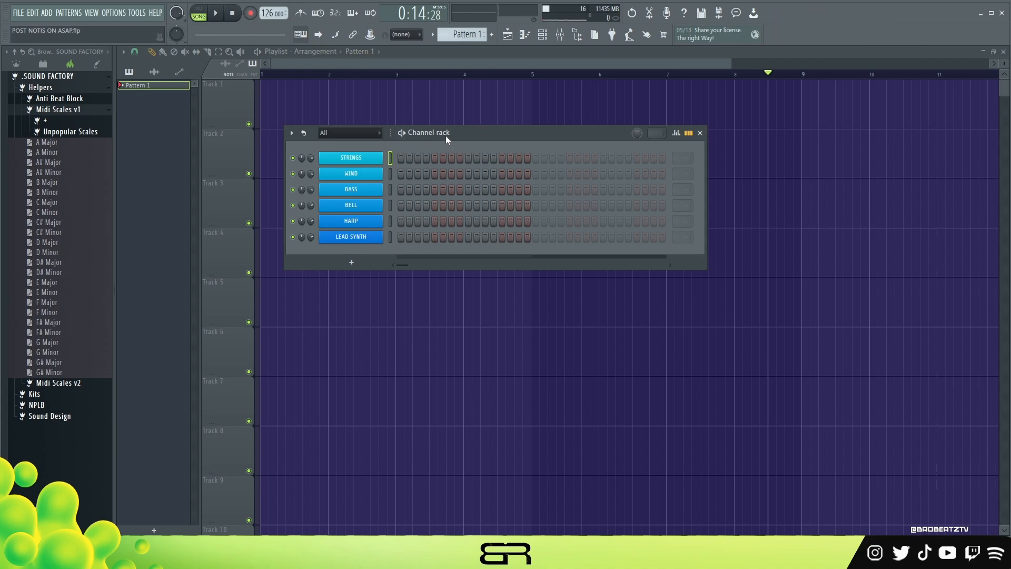
drag(445, 135, 447, 130)
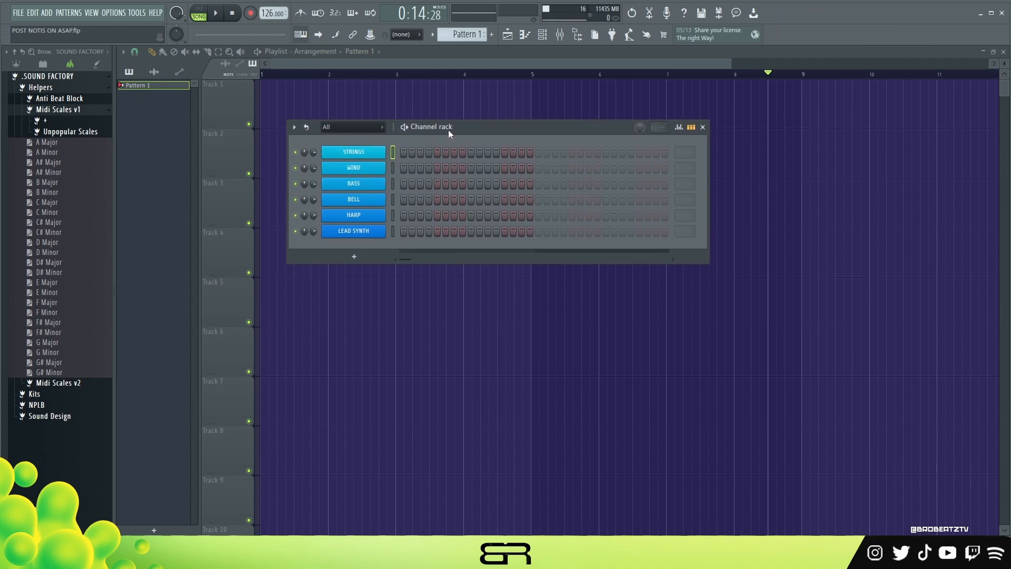
- Add the Harmonic Minor scale from the Unpopular Scales folder to the channel rack and close the STRINGS instrument window
click(61, 138)
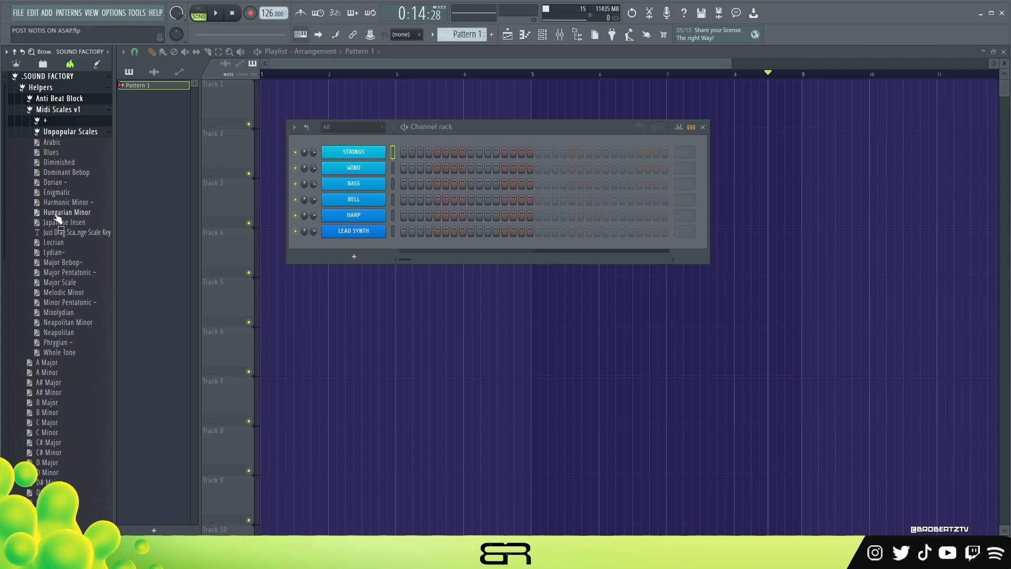
drag(52, 205, 368, 140)
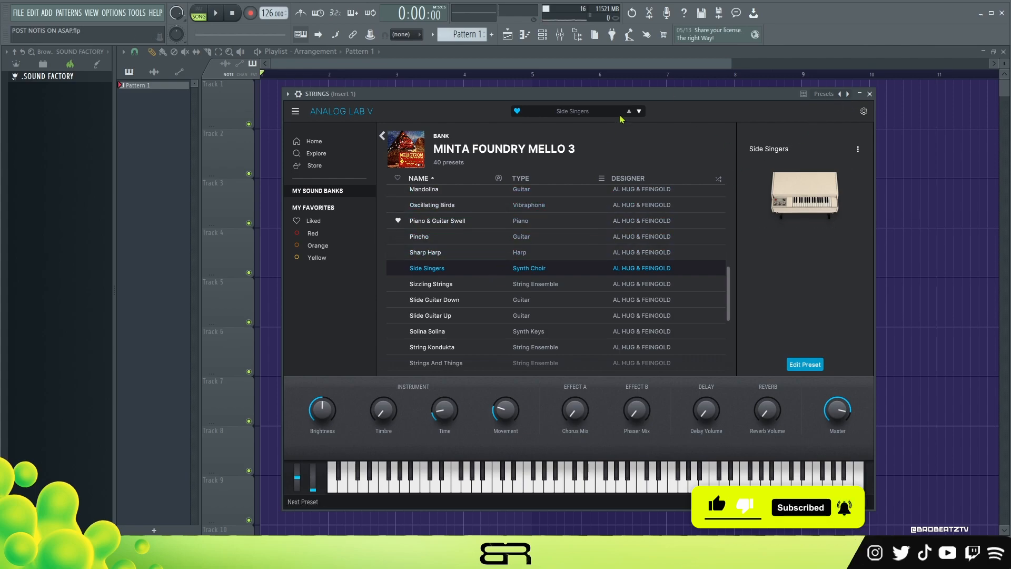
click(871, 94)
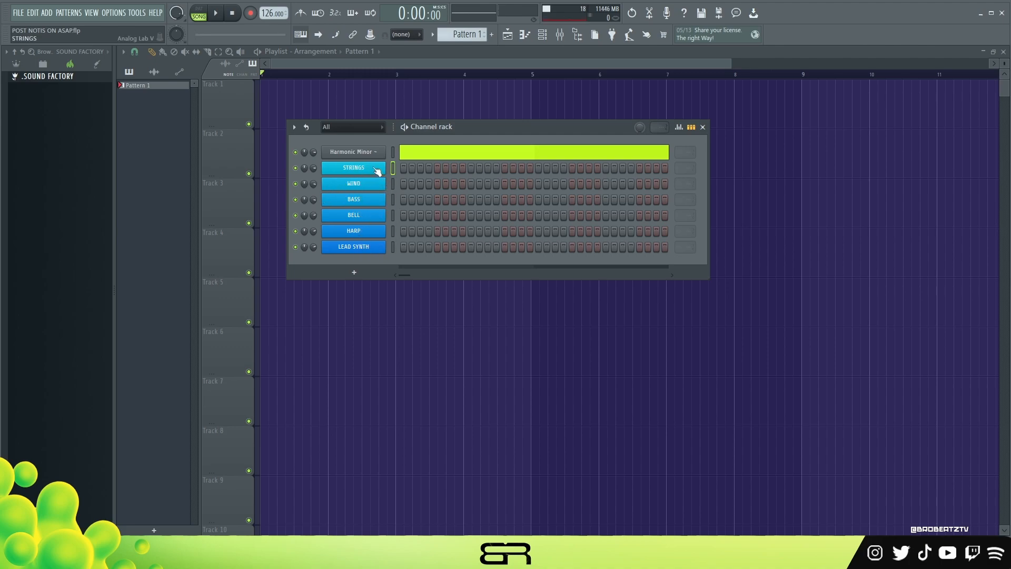
- Examine the Harmonic Minor scale notes in the piano roll and return to the channel rack
click(416, 158)
scroll(398, 178, down, 5)
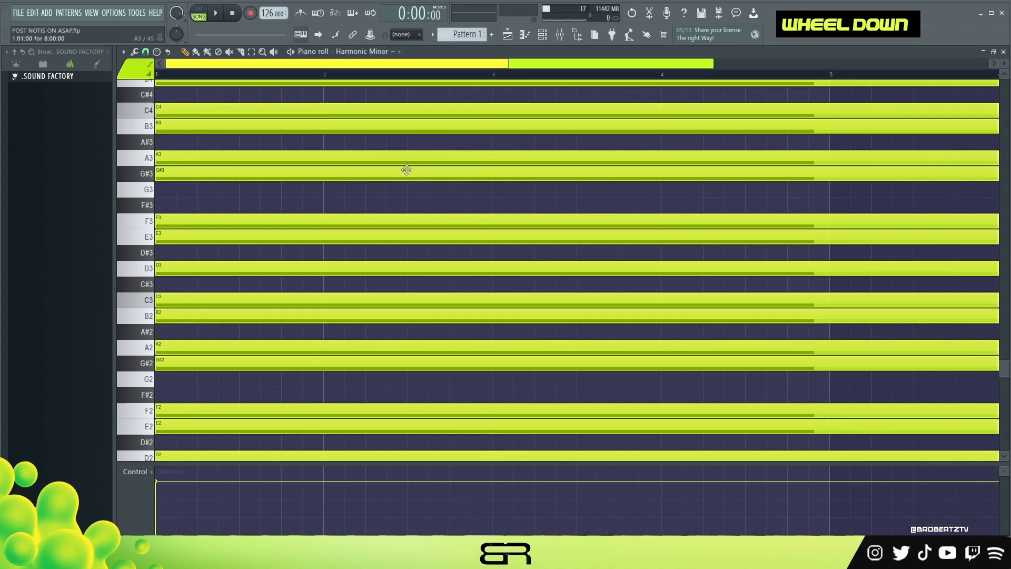
click(509, 35)
click(542, 35)
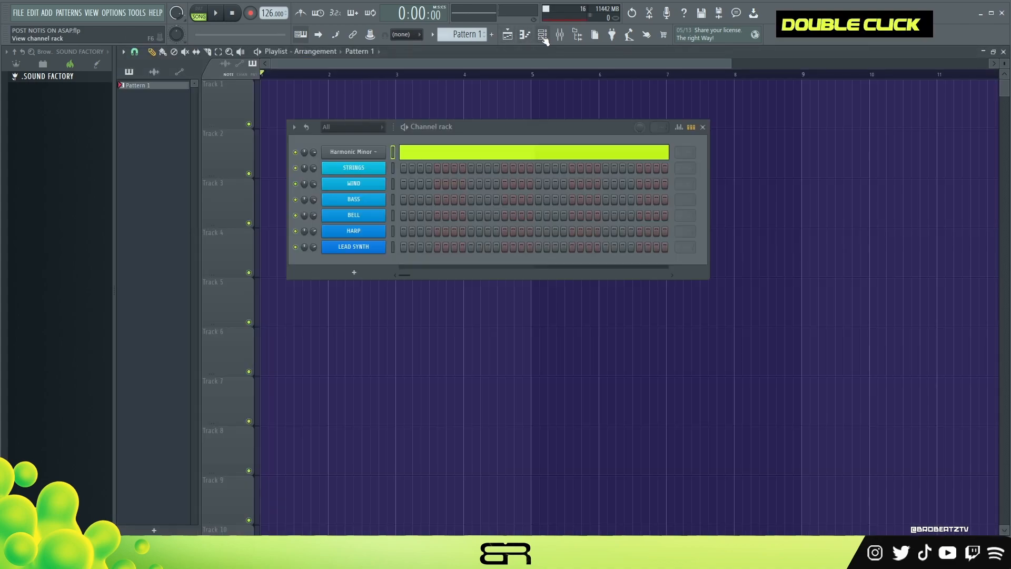
- Rename the Harmonic Minor scale channel to start with "A", making it "A Harmonic Minor ~"
right_click(385, 147)
click(404, 176)
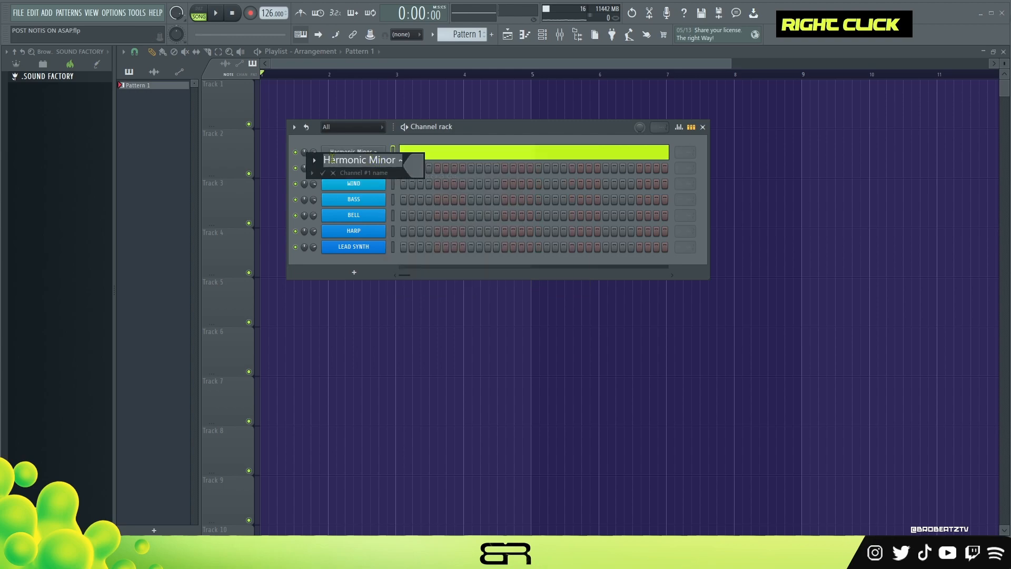
key(Left)
text(A)
key(Return)
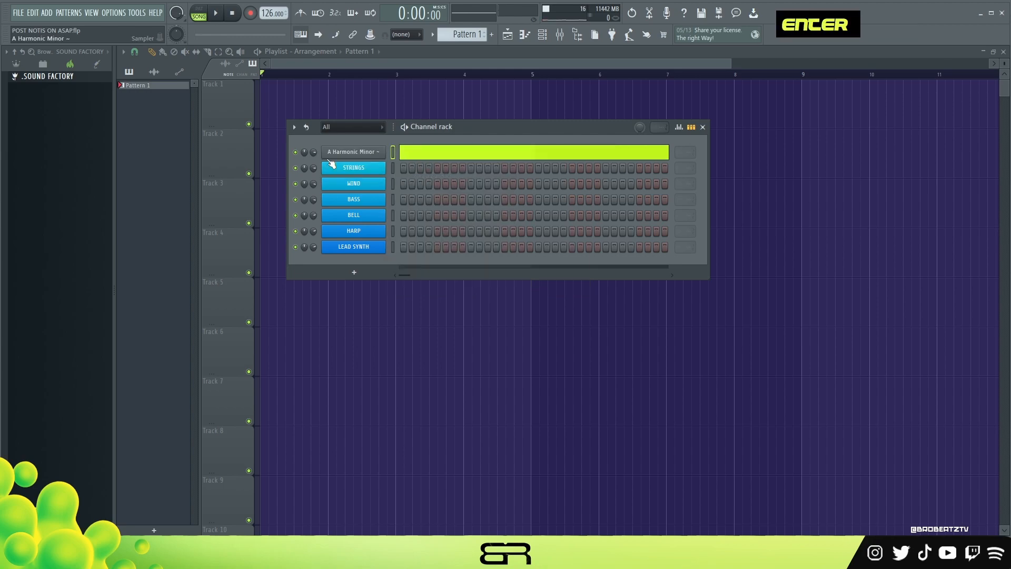
- Draw an A minor chord with A4, C5 and E5 at bar 1 in the STRINGS channel's piano roll
right_click(367, 176)
click(419, 165)
scroll(349, 212, up, 3)
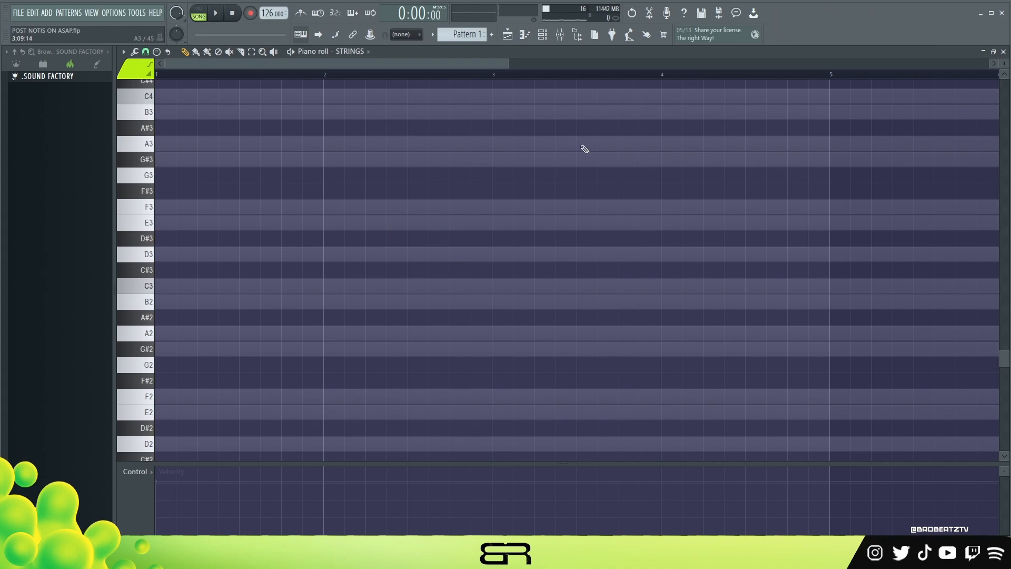
drag(507, 62, 572, 62)
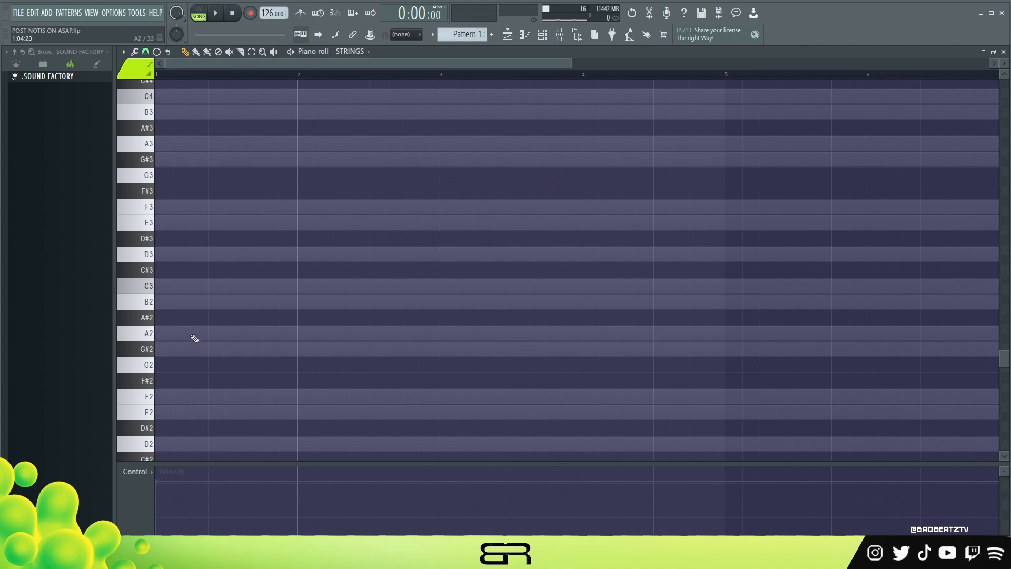
scroll(192, 331, up, 4)
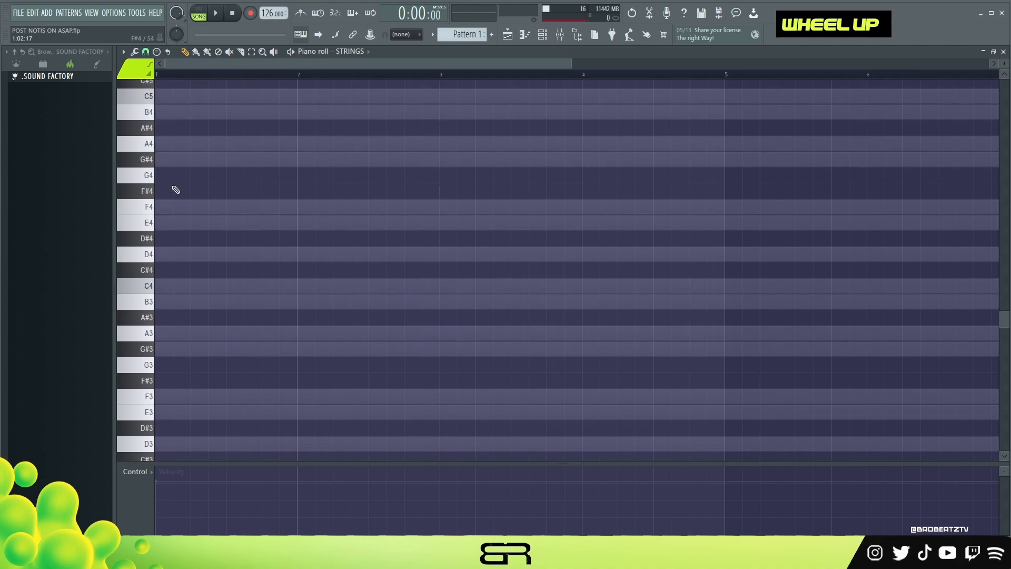
scroll(178, 216, up, 1)
click(179, 190)
scroll(204, 259, up, 2)
click(208, 238)
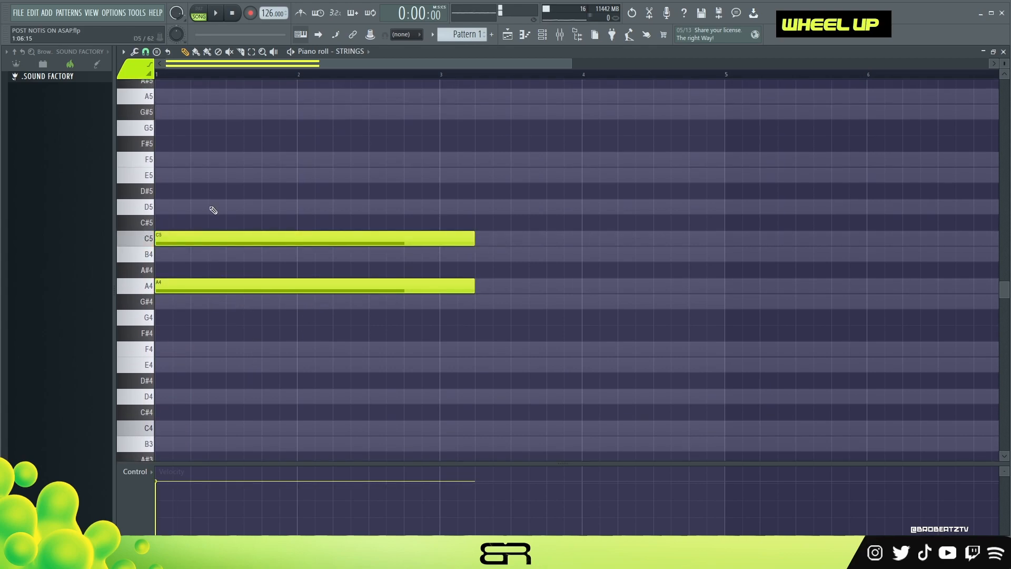
click(183, 175)
- Switch playback to pattern mode and audition the strings chord
key(space)
key(space)
click(203, 15)
- Shorten the A minor chord to just under three steps and duplicate it onto beat 2 of bar 1
key(space)
key(space)
drag(326, 153, 453, 342)
drag(473, 180, 199, 241)
key(space)
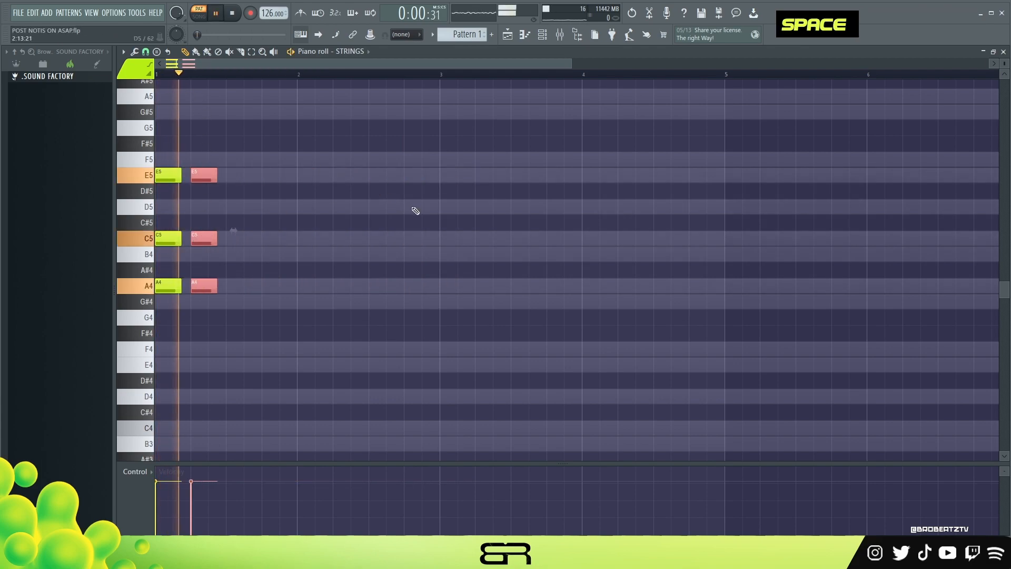
key(space)
ctrl+drag(240, 138, 134, 318)
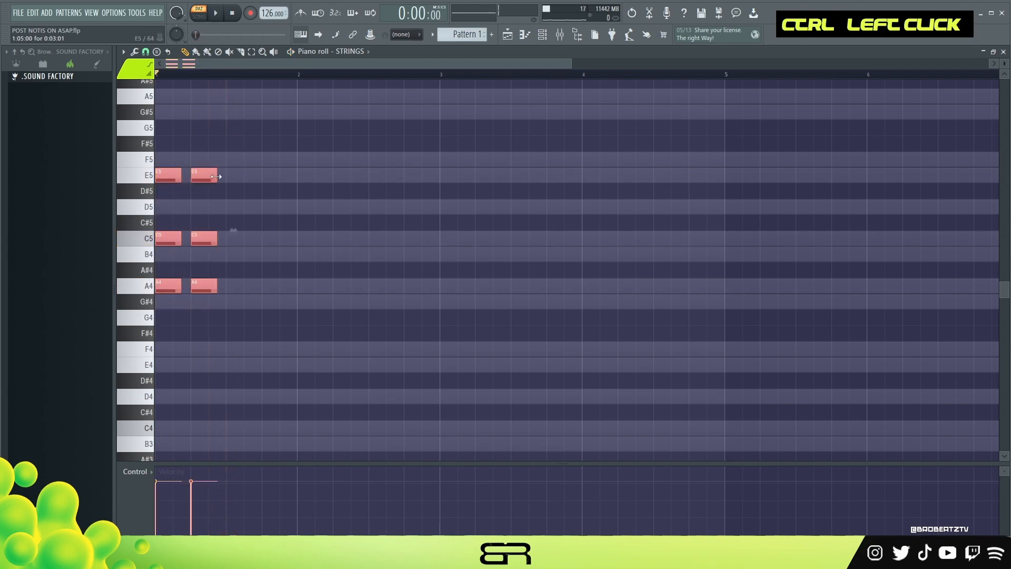
alt+drag(217, 177, 214, 177)
- Repeat the short A minor chord on every beat through the end of bar 4 and audition it
scroll(203, 79, up, 2)
scroll(279, 293, up, 2)
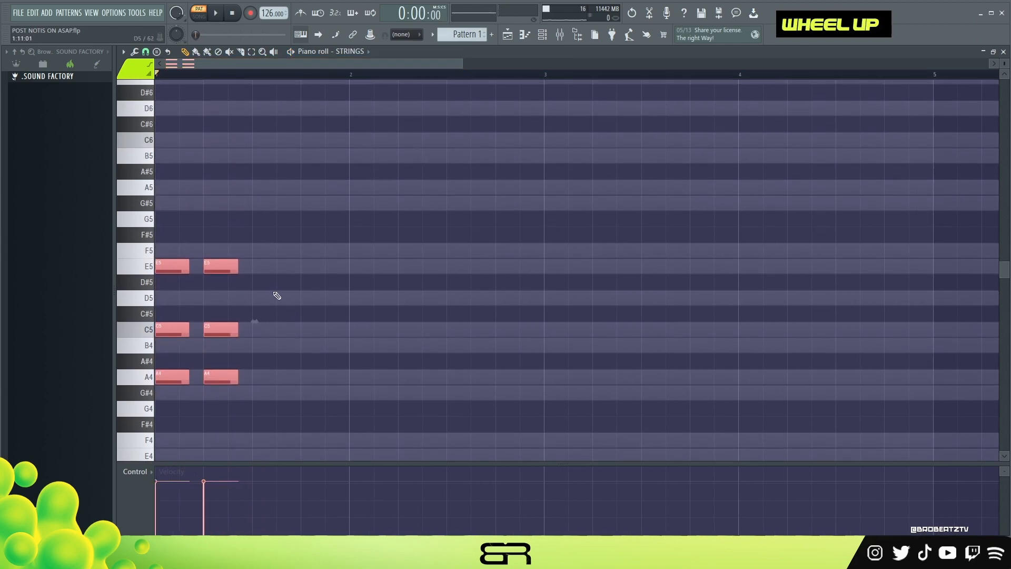
scroll(194, 228, down, 1)
shift+drag(174, 228, 361, 230)
ctrl+drag(464, 190, 149, 345)
shift+drag(176, 226, 467, 236)
right_click(519, 250)
key(space)
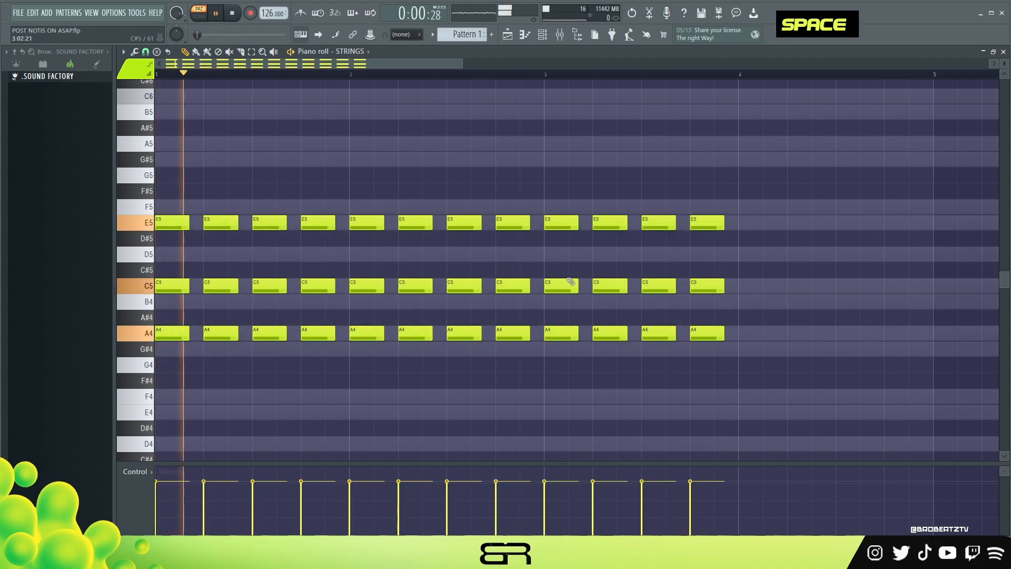
ctrl+drag(779, 152, 749, 336)
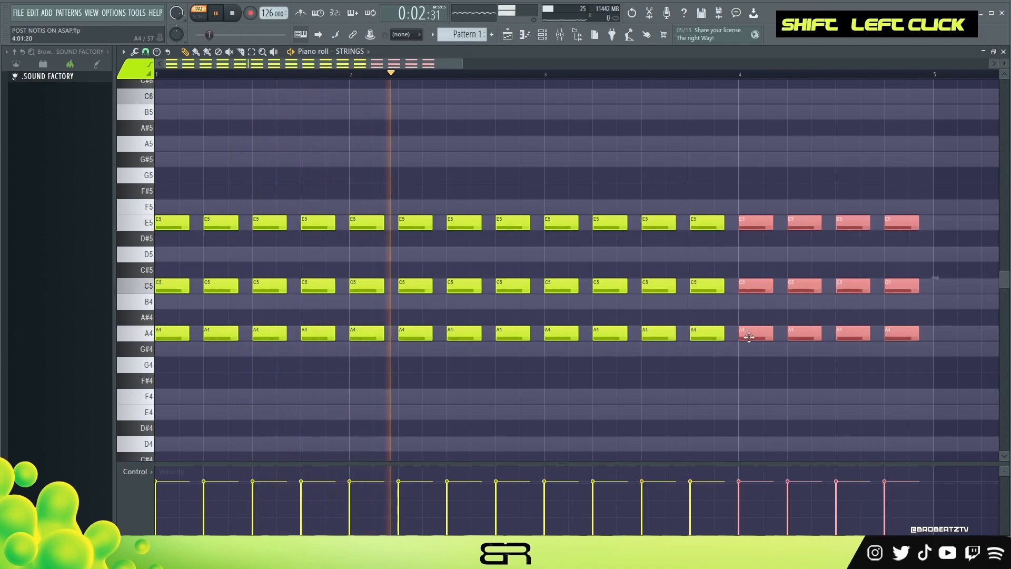
right_click(648, 354)
key(space)
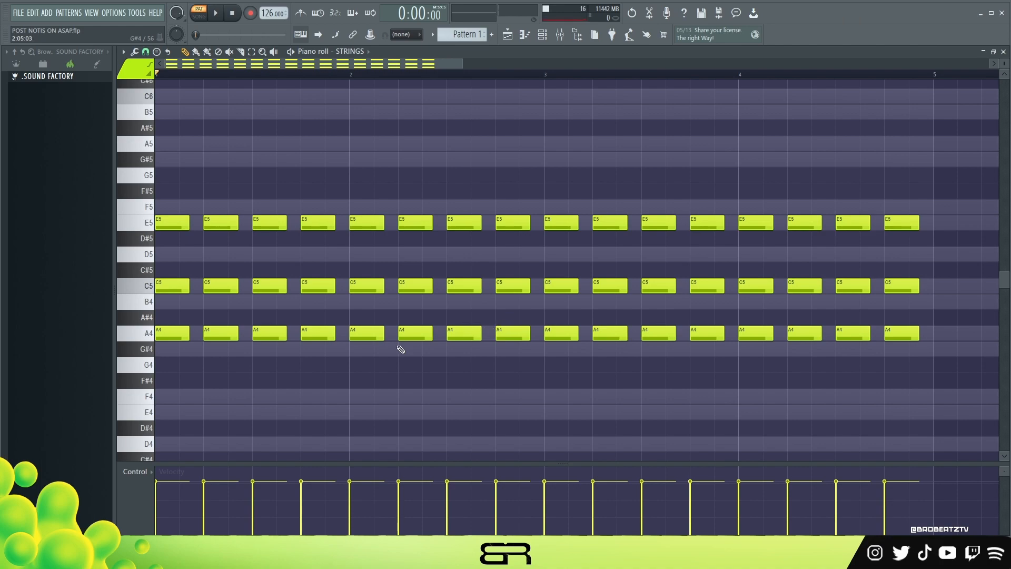
- Add short B5 notes above the chords on beats 3 and 4 of each of the four bars
mouse_move(252, 280)
ctrl+mouse_down()
mouse_move(300, 310)
mouse_move(272, 295)
mouse_move(270, 310)
mouse_move(268, 238)
mouse_move(269, 350)
mouse_move(270, 227)
mouse_move(274, 315)
mouse_move(270, 260)
mouse_move(271, 306)
ctrl+mouse_up()
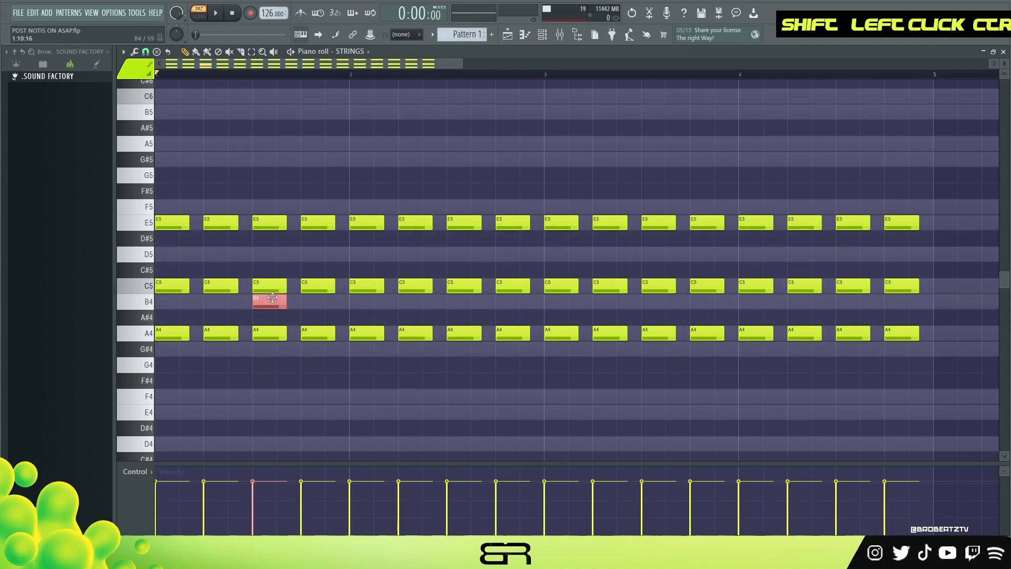
key(ctrl+Up)
ctrl+click(270, 124)
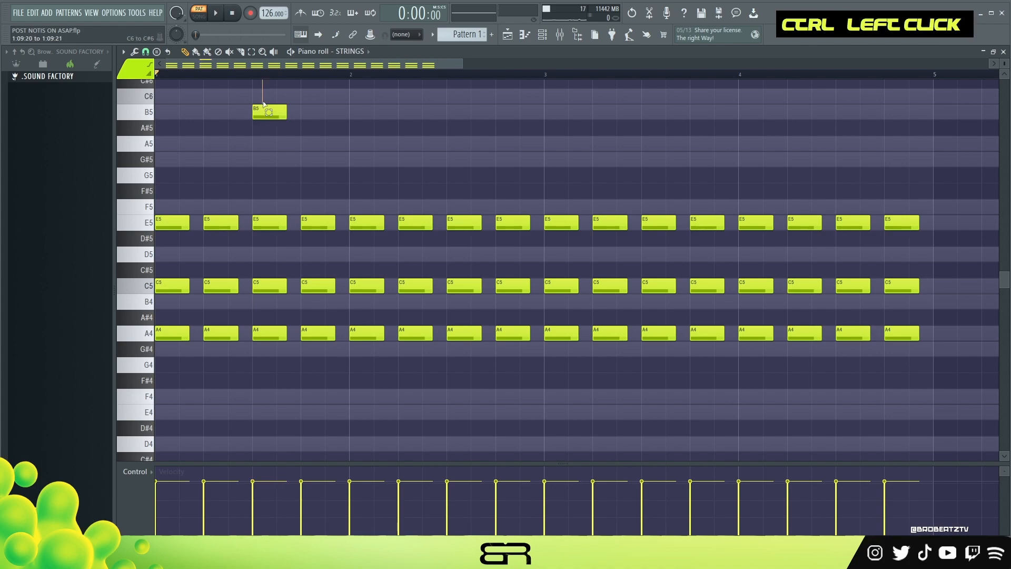
shift+drag(270, 113, 318, 113)
key(shift+space)
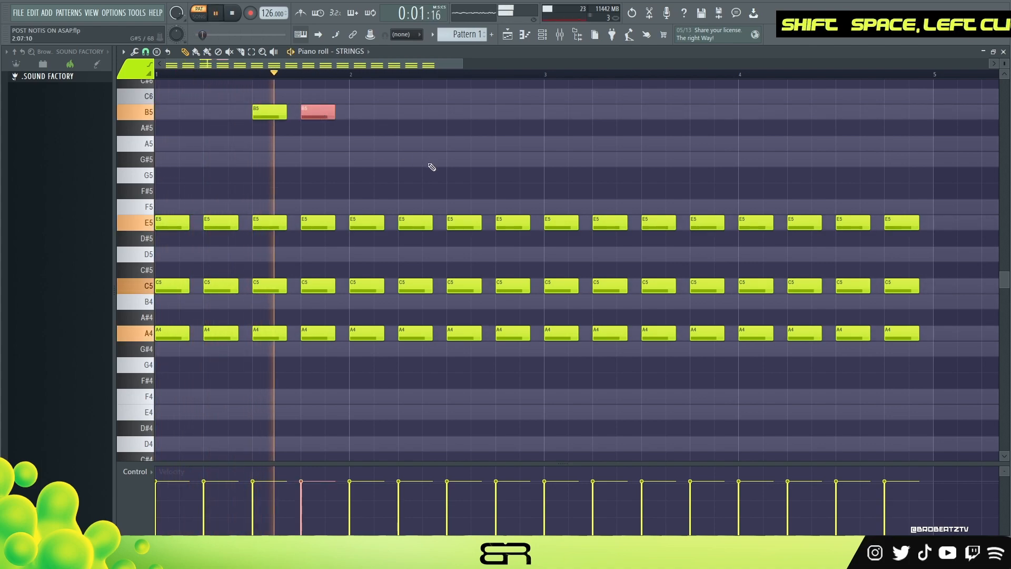
key(space)
ctrl+drag(369, 112, 465, 121)
ctrl+drag(219, 120, 659, 115)
- Duplicate the four-bar strings pattern into bars 5 to 8 and play it back
key(ctrl+a)
shift+drag(169, 225, 952, 245)
ctrl+right_click(951, 245)
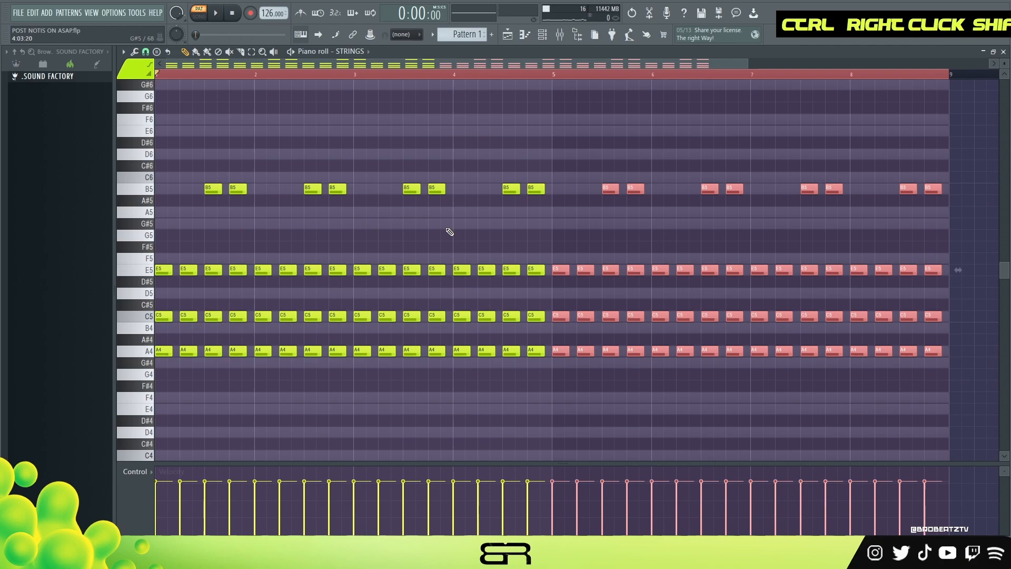
key(space)
right_click(301, 226)
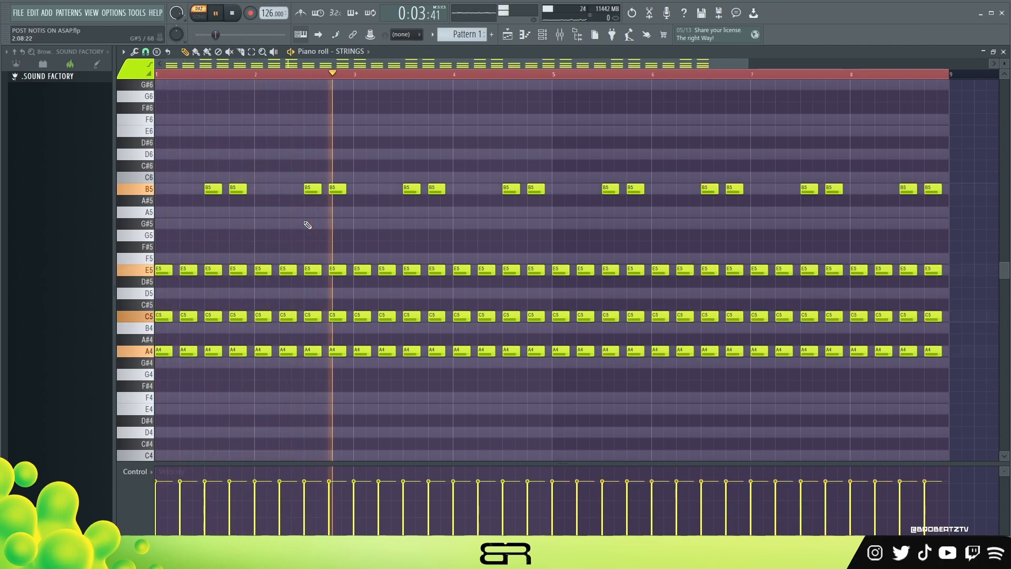
key(space)
- Slightly lower the velocity of the chords on beats 1 and 3 in the first two bars
mouse_move(187, 253)
ctrl+mouse_down()
mouse_move(155, 357)
mouse_move(184, 257)
ctrl+mouse_up()
ctrl+drag(175, 230, 161, 371)
shift+scroll(161, 349, down, 2)
ctrl+drag(213, 185, 210, 372)
ctrl+shift+drag(273, 207, 258, 358)
ctrl+shift+drag(322, 180, 313, 366)
alt+scroll(313, 332, down, 2)
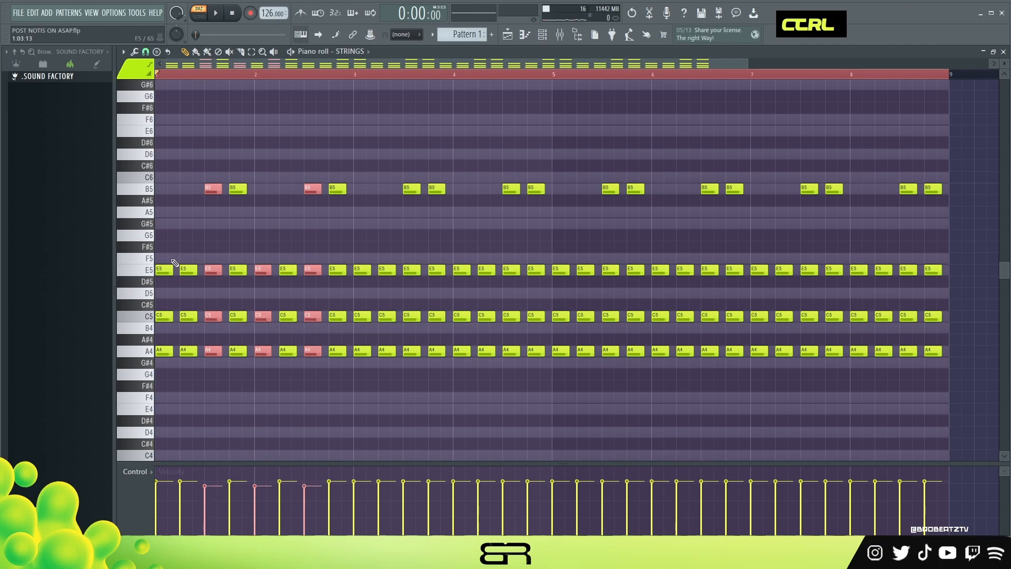
ctrl+drag(163, 255, 169, 368)
alt+scroll(169, 369, down, 1)
- Replace bars 3 to 8 with copies of the first two bars' velocity-adjusted chords and play the result
ctrl+drag(955, 161, 370, 400)
key(Delete)
key(ctrl+a)
shift+drag(157, 272, 368, 277)
key(ctrl+a)
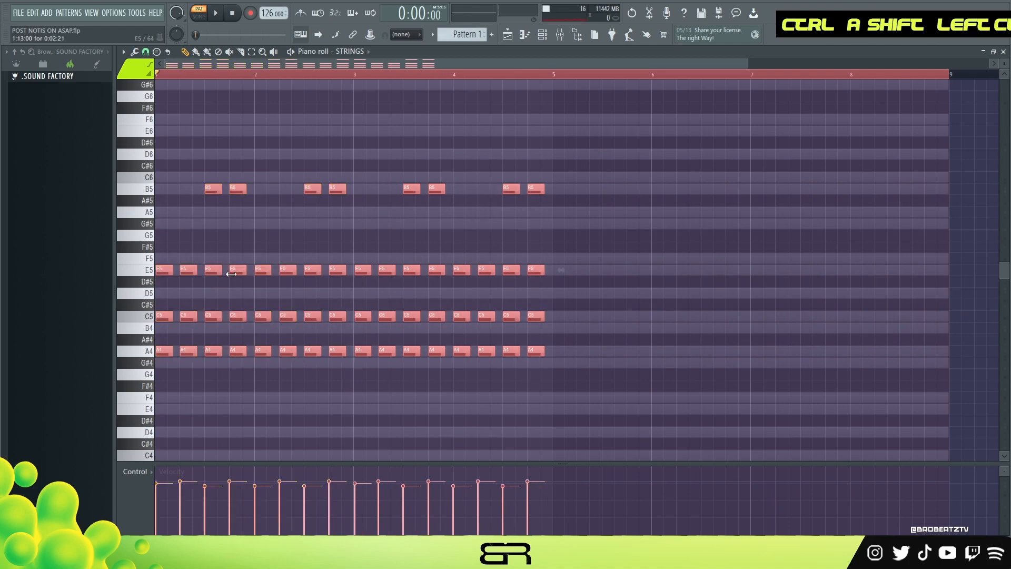
shift+drag(159, 274, 556, 295)
click(571, 229)
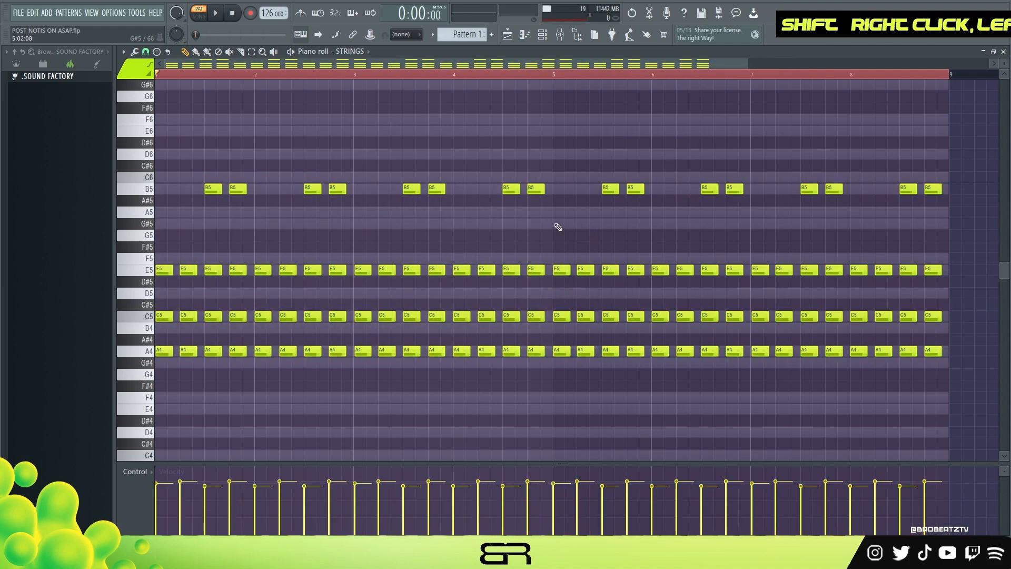
key(space)
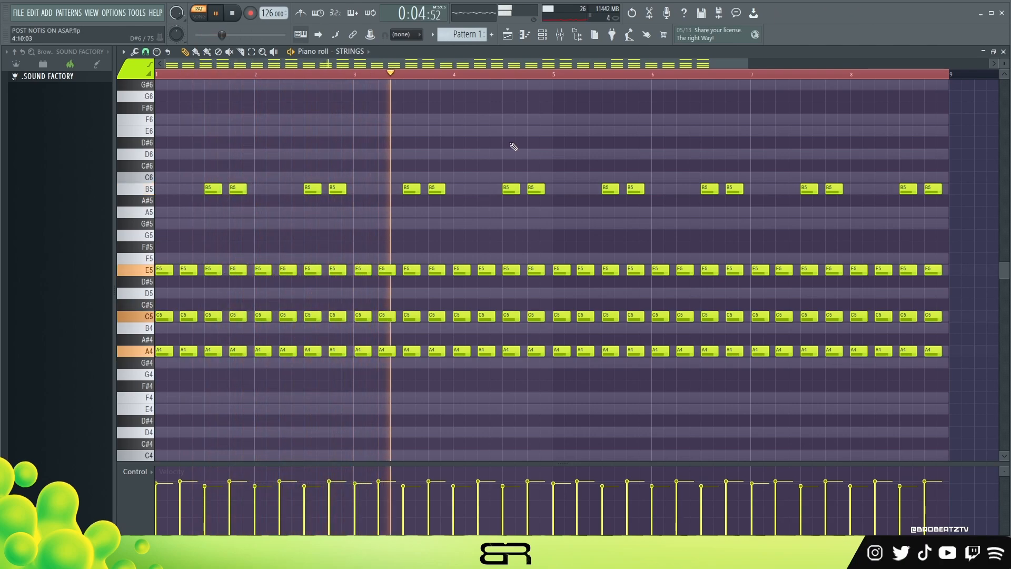
key(space)
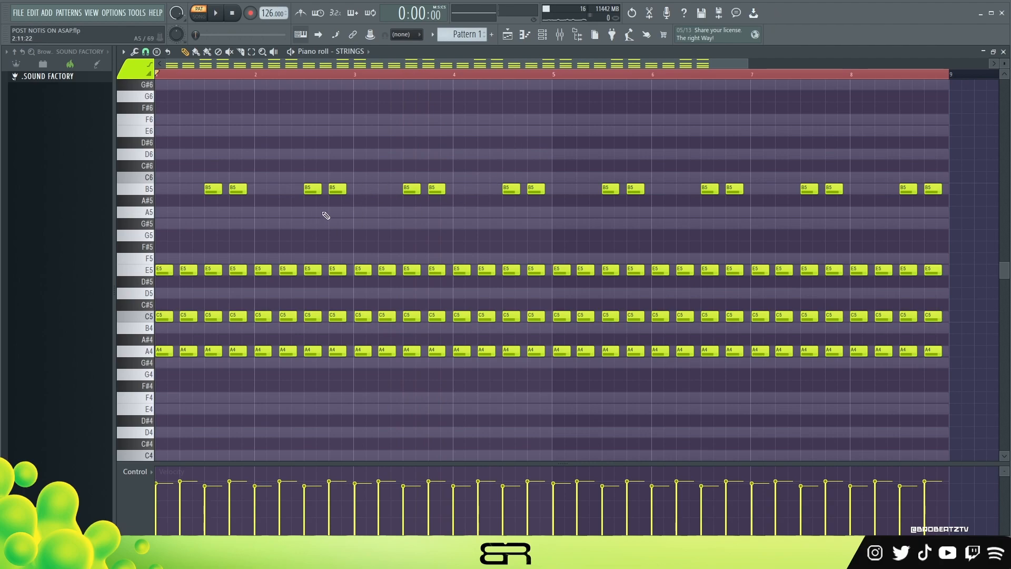
- Draw an A5, C6 and E6 chord about half a bar long at bar 1 in the WIND channel's piano roll
click(544, 38)
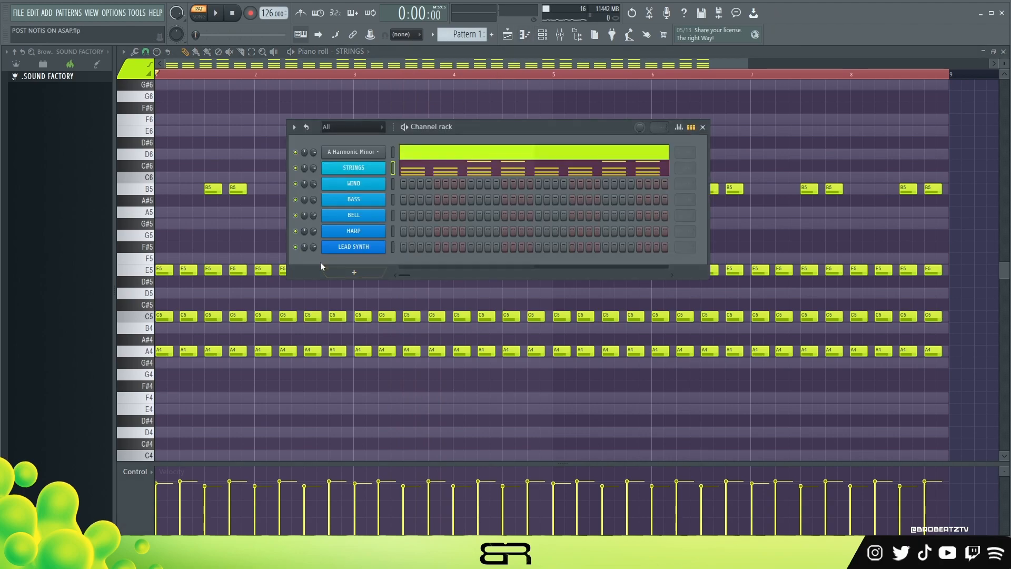
click(351, 184)
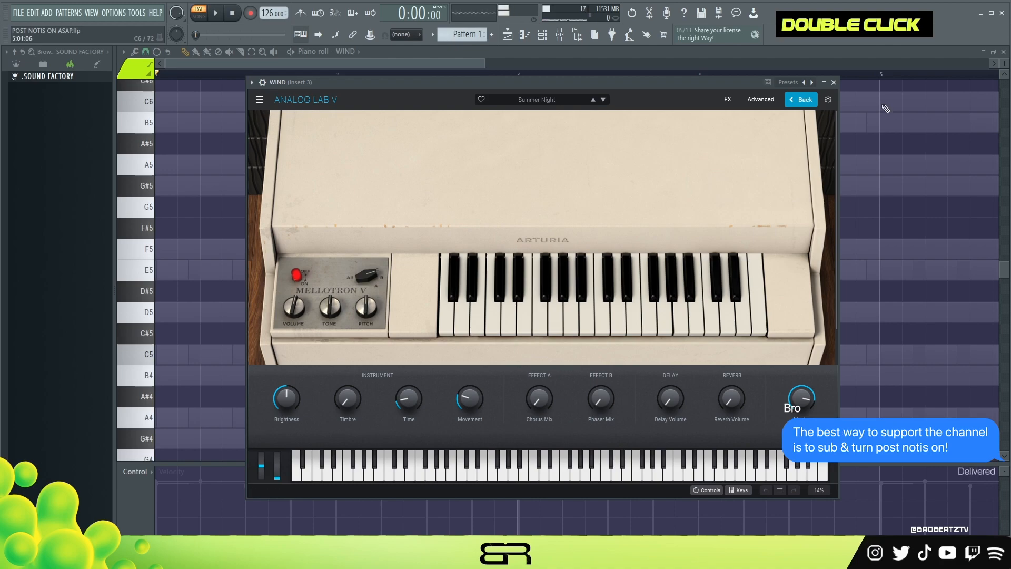
click(834, 82)
right_click(223, 205)
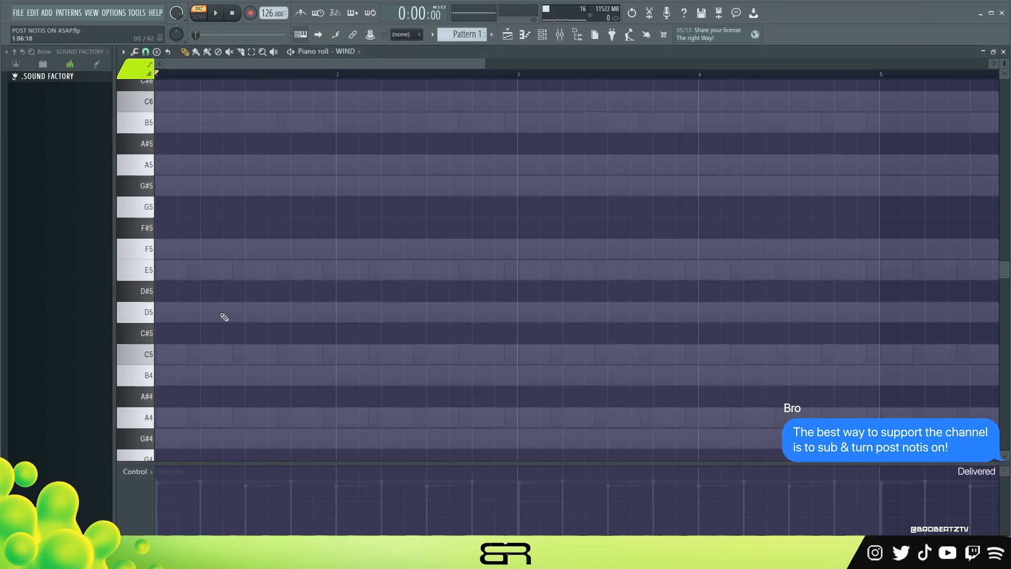
scroll(233, 305, up, 2)
click(232, 291)
drag(262, 260, 242, 290)
scroll(242, 297, up, 1)
drag(205, 350, 164, 191)
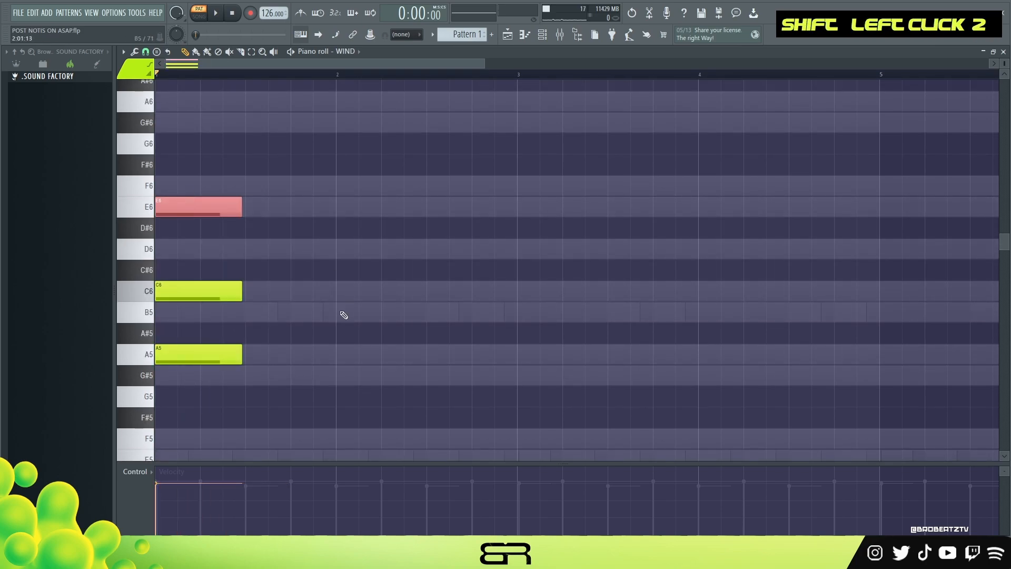
- Add B5 and D6 notes to the wind chord and extend all five notes to fill bar 1
ctrl+click(260, 317)
click(231, 253)
click(239, 318)
drag(270, 164, 192, 396)
drag(242, 360, 333, 362)
ctrl+click(348, 389)
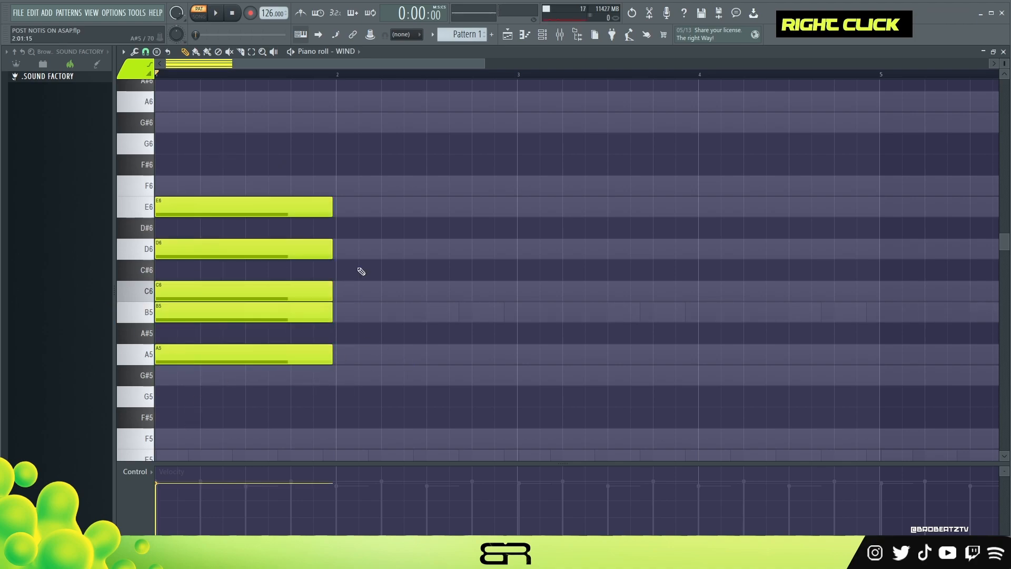
drag(371, 186, 261, 374)
drag(330, 357, 335, 357)
right_click(327, 336)
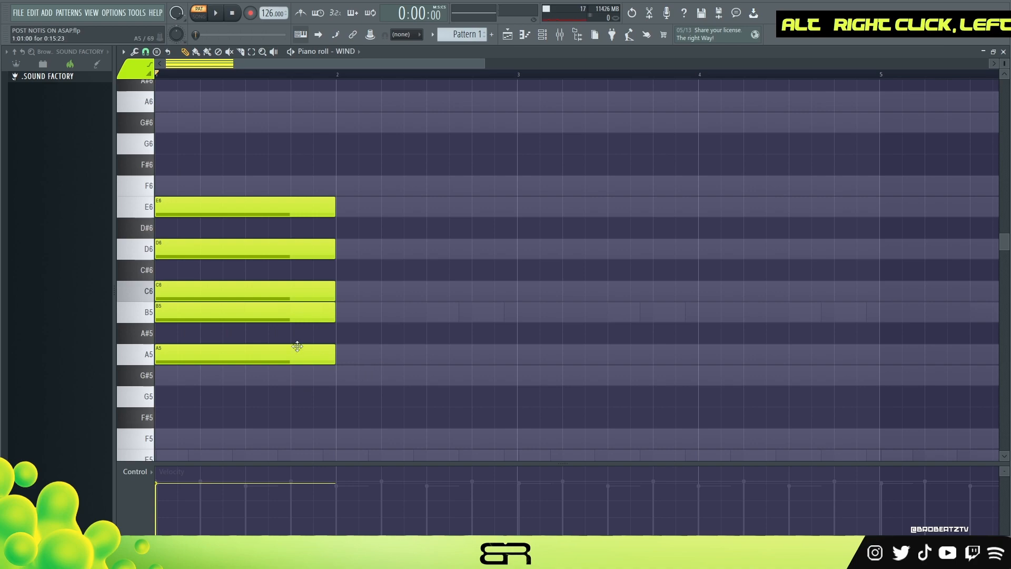
- Spread the wind chord into a melody: B5 at bar 2, a shortened E6 from mid-bar 1, and D6 directly after it
drag(191, 313, 375, 311)
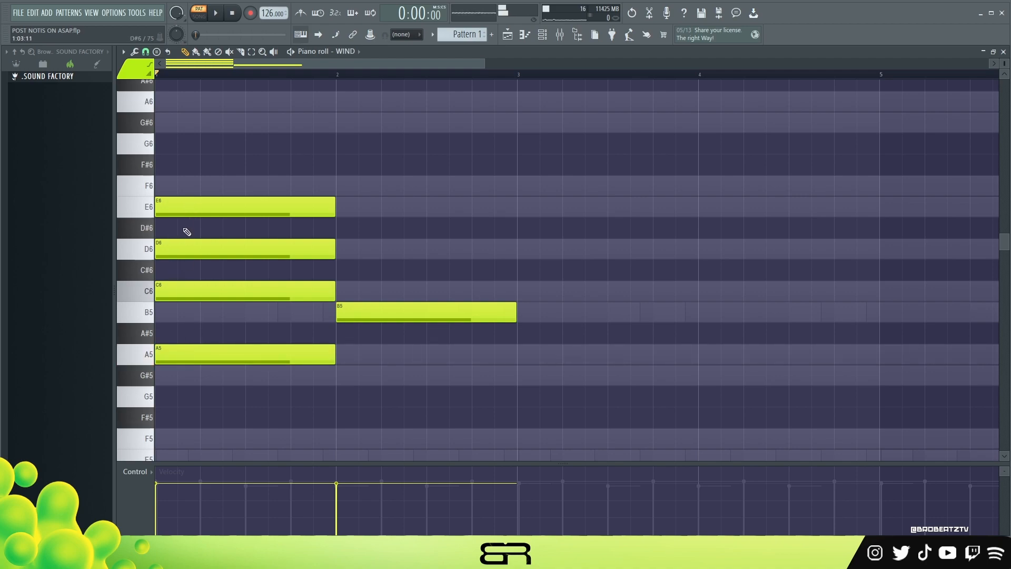
drag(170, 208, 274, 208)
drag(425, 210, 315, 218)
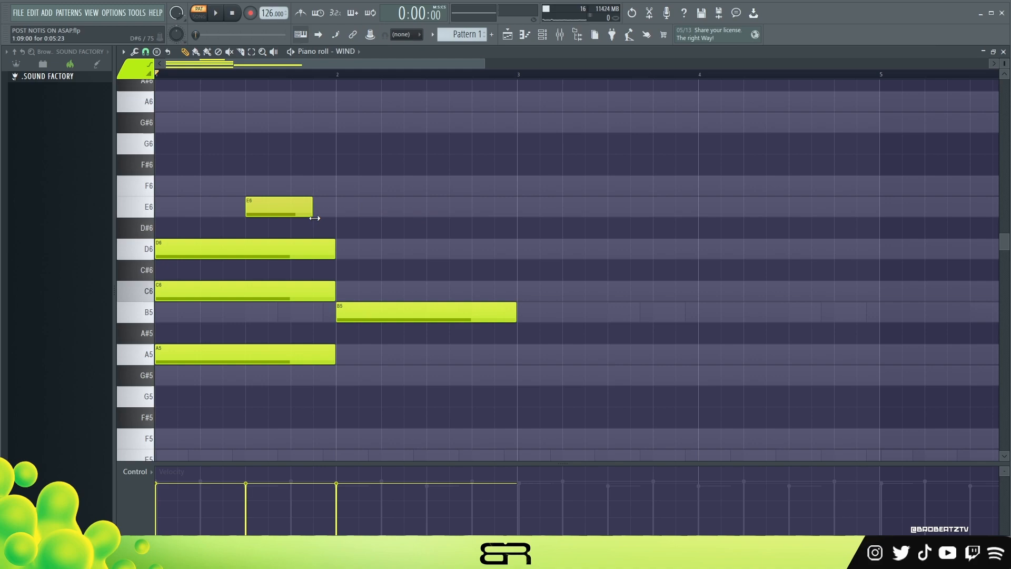
drag(176, 250, 340, 248)
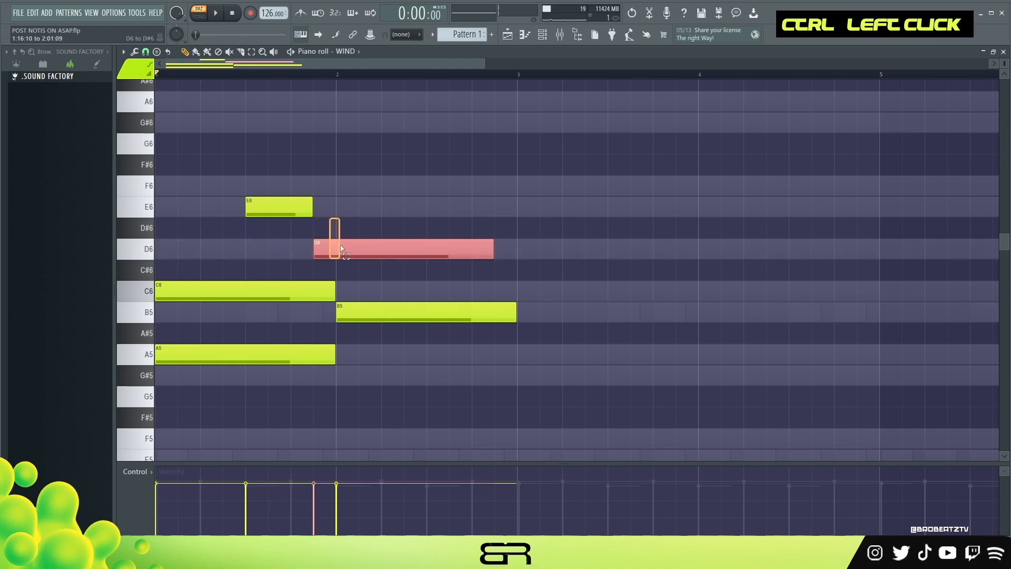
ctrl+shift+click(394, 316)
right_click(364, 274)
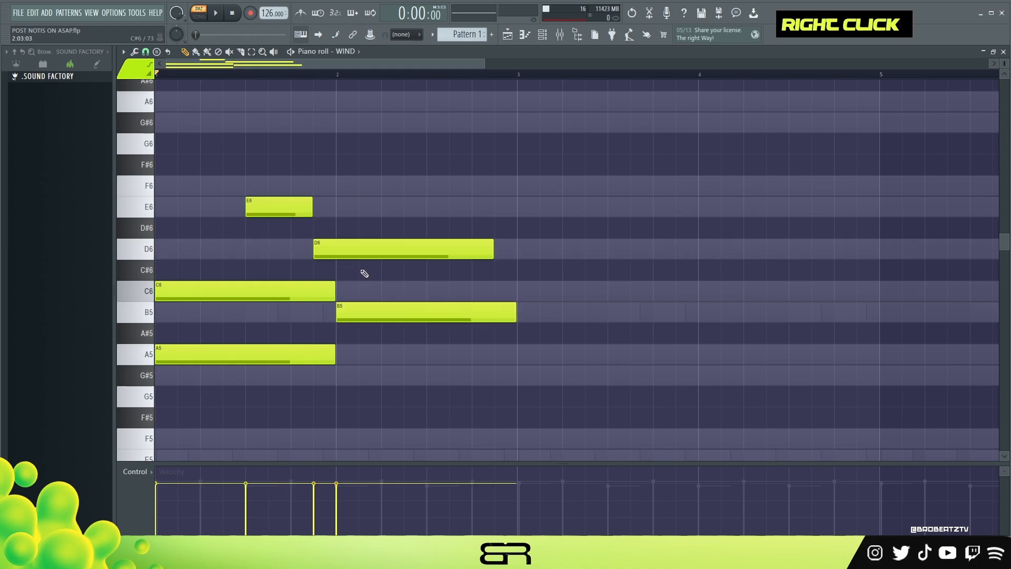
ctrl+click(351, 247)
drag(350, 248, 361, 378)
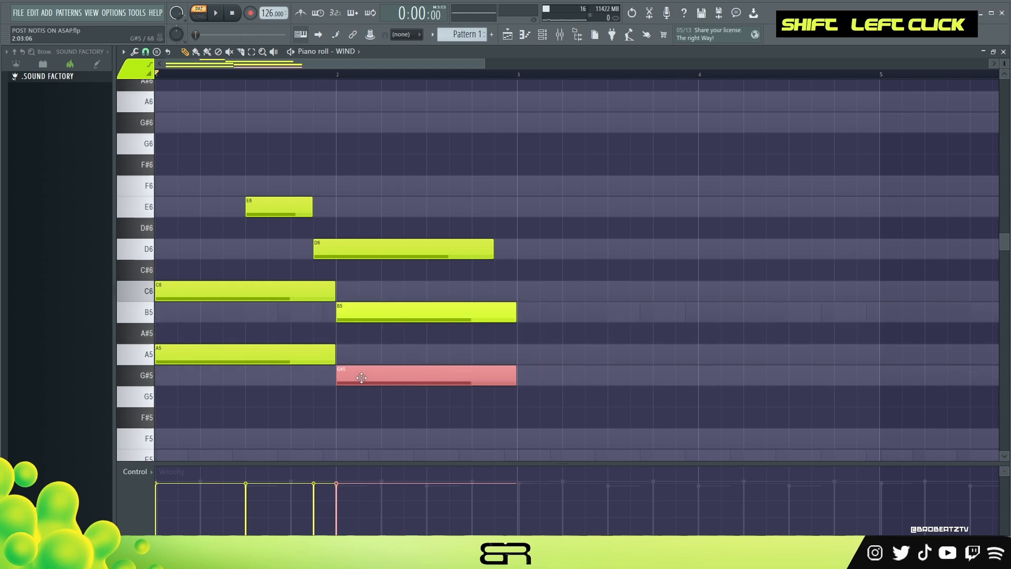
right_click(377, 419)
right_click(437, 375)
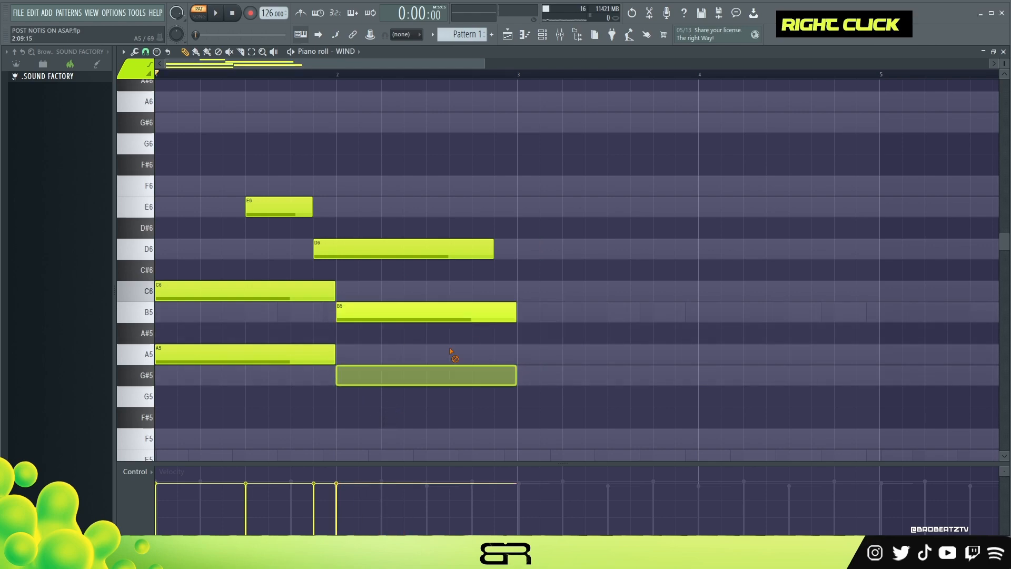
- Shorten the D6 note to about a quarter bar, delete the C6 note in bar 1 and play the melody
drag(446, 253, 358, 257)
right_click(285, 289)
key(space)
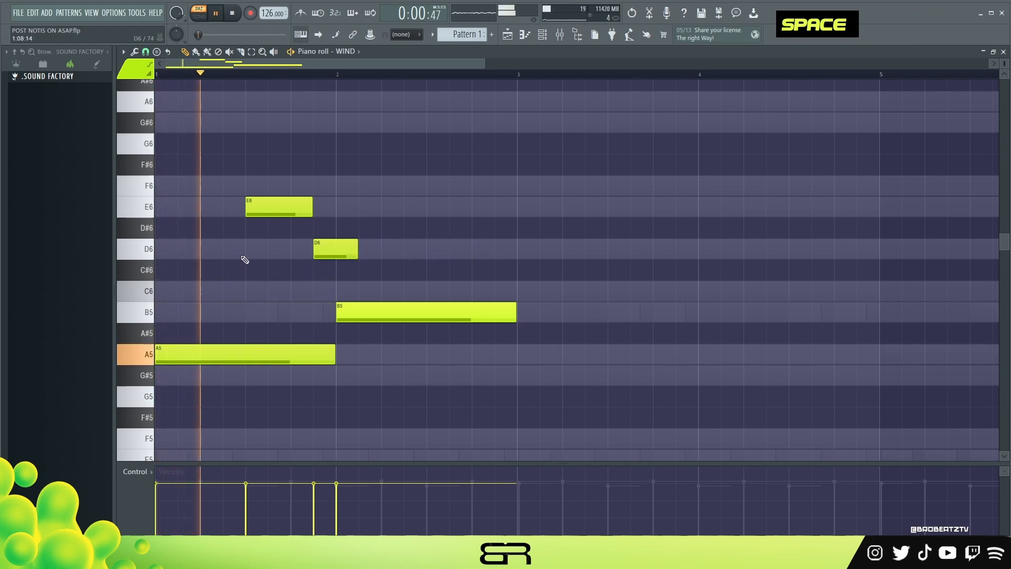
key(space)
key(space)
- Shorten the A5 note to half a bar, add a short C6 note at the end of bar 2 and play the result
key(space)
drag(331, 353, 243, 379)
drag(430, 291, 459, 291)
key(space)
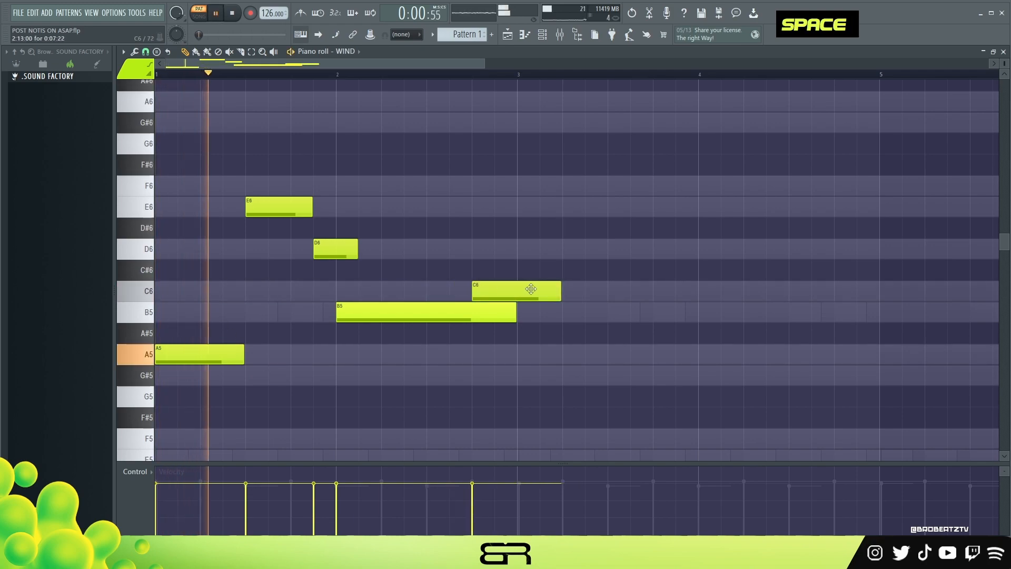
drag(557, 294, 510, 295)
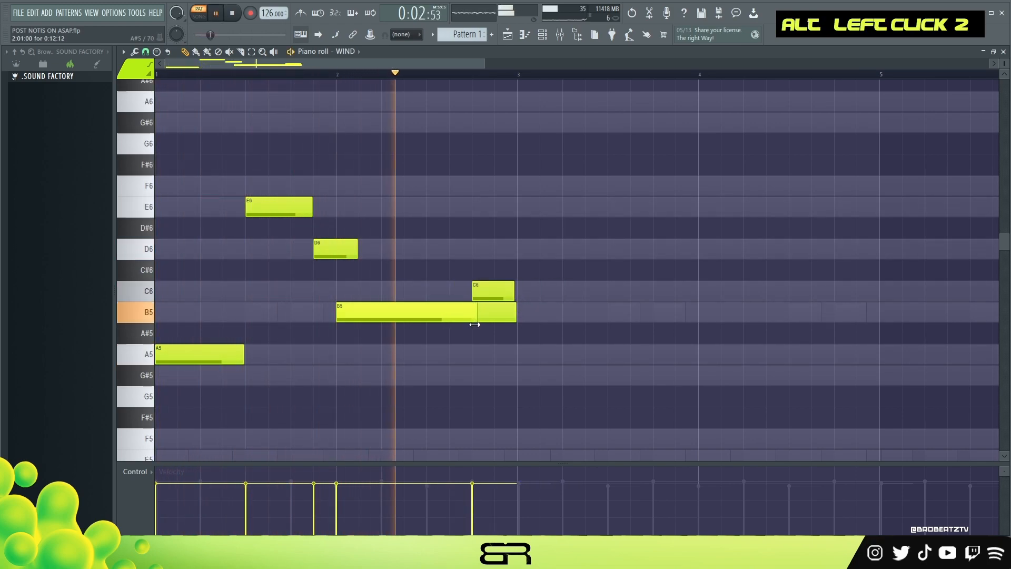
drag(494, 299, 516, 300)
key(space)
key(space)
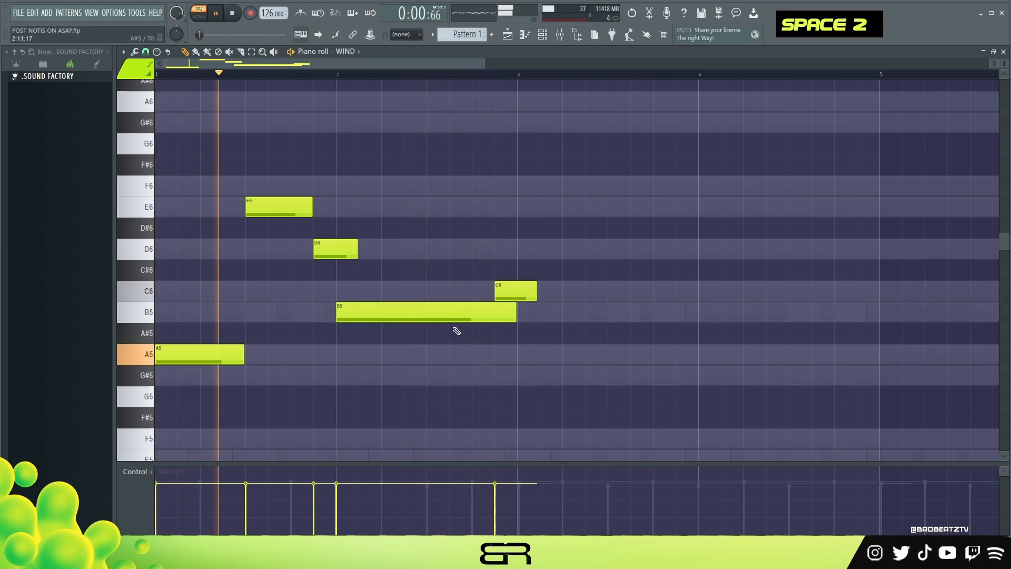
- Shorten the D6 note to end just before bar 2 and move a shortened C6 note to the end of bar 4
drag(356, 254, 333, 265)
key(space)
key(space)
key(space)
drag(531, 294, 576, 295)
drag(898, 298, 879, 299)
- Copy the B5 note to bars 3 and 4, trim the ends of the B5 notes slightly and play the melody
drag(381, 316, 539, 321)
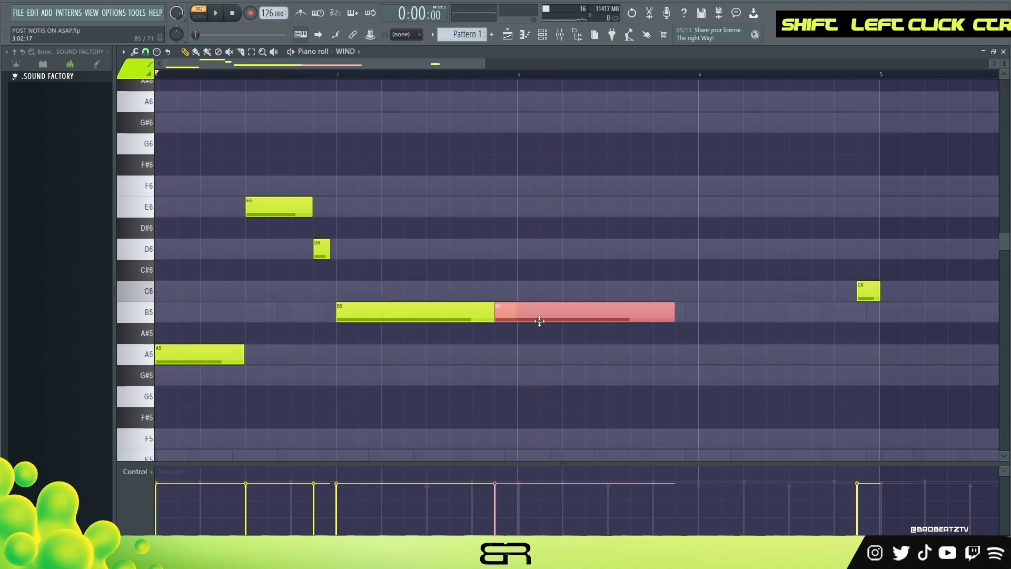
ctrl+click(491, 311)
drag(584, 316, 736, 323)
ctrl+click(686, 312)
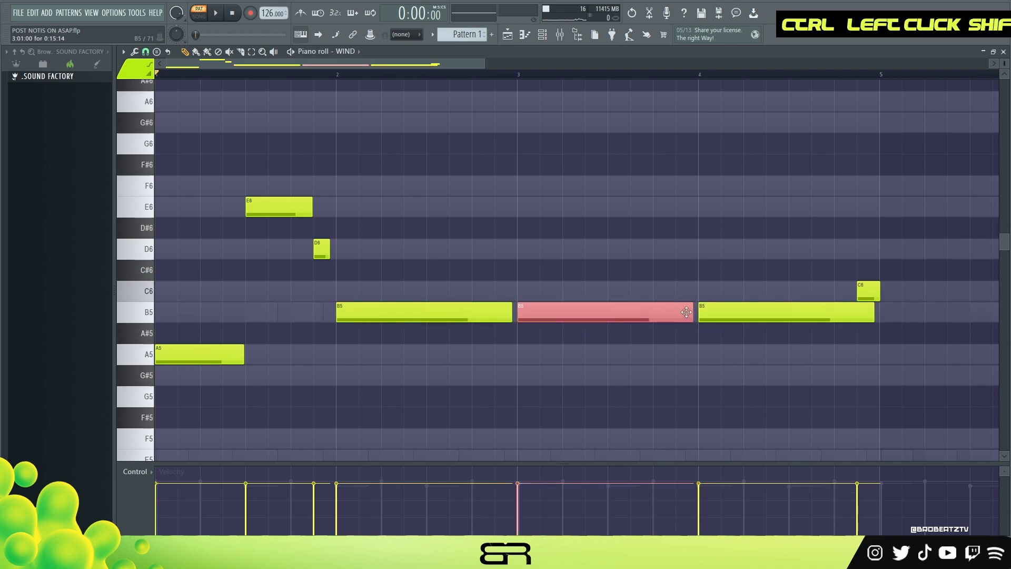
drag(873, 312, 857, 313)
right_click(835, 380)
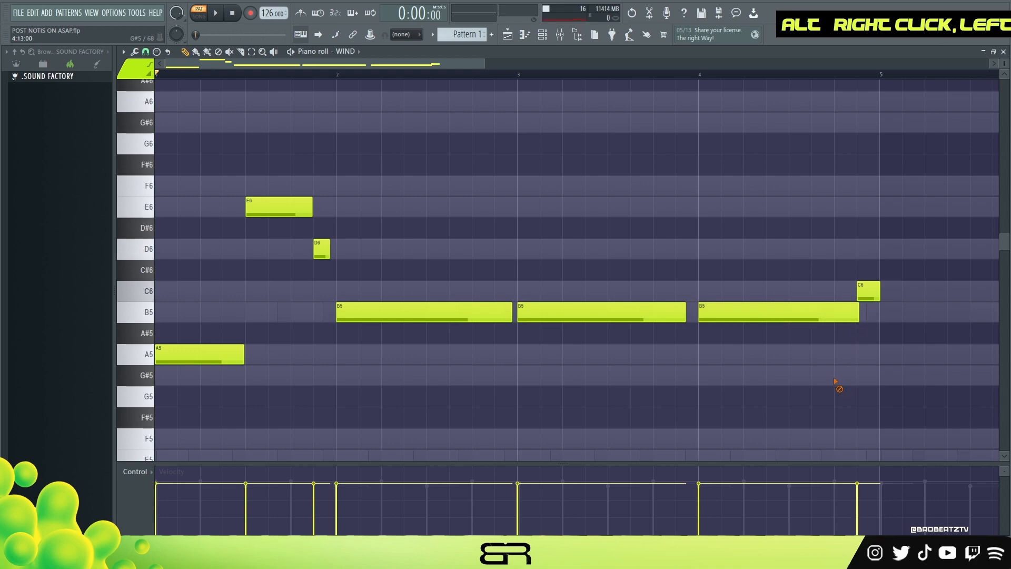
key(space)
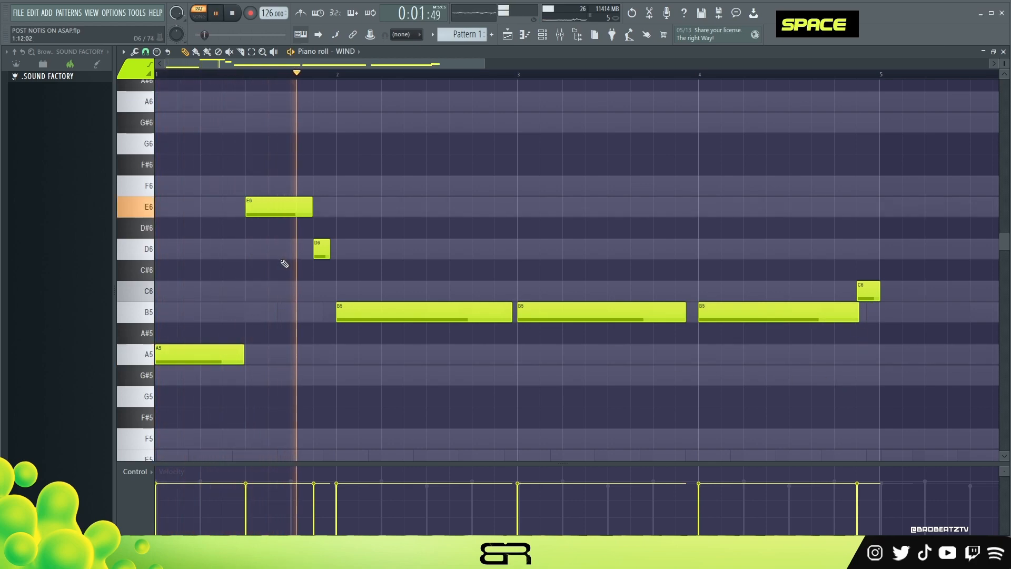
- Lower the velocities of the E6, D6 and three B5 notes by varying amounts and replay the melody
ctrl+click(322, 249)
alt+scroll(345, 282, down, 4)
ctrl+drag(261, 177, 309, 233)
alt+scroll(309, 232, down, 5)
ctrl+click(443, 316)
alt+scroll(583, 308, down, 2)
ctrl+click(584, 308)
ctrl+drag(671, 300, 763, 341)
alt+scroll(763, 341, down, 3)
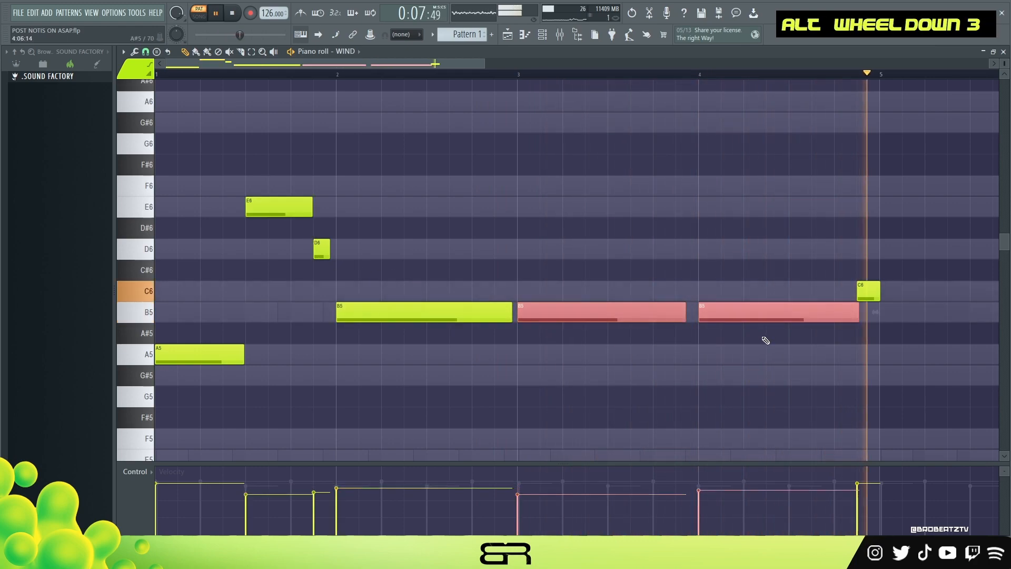
key(space)
key(space)
right_click(815, 264)
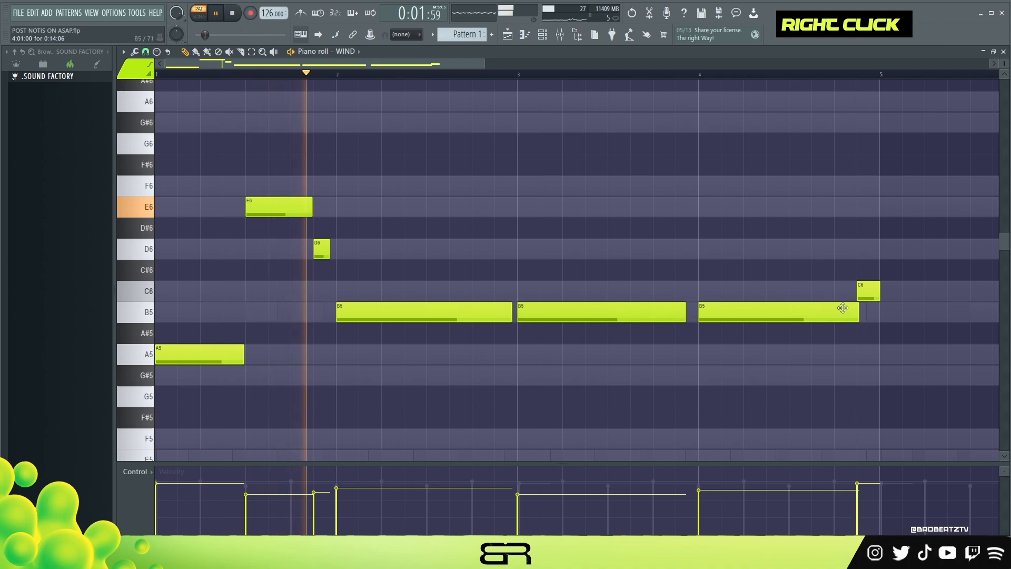
- Start the C6 note at the end of bar 4 slightly earlier and lower its velocity
drag(858, 298, 838, 301)
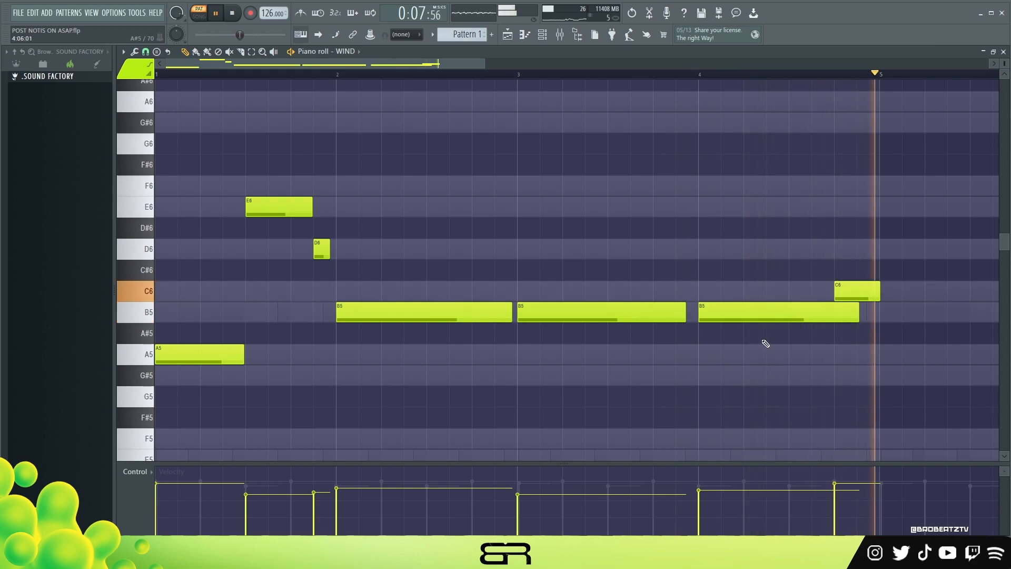
key(space)
ctrl+click(852, 287)
ctrl+right_click(609, 232)
- Transpose the whole wind melody down two octaves while checking it in playback
key(ctrl+a)
key(ctrl+Down)
scroll(295, 258, down, 4)
key(space)
key(space)
key(ctrl+Down)
key(space)
scroll(335, 197, down, 3)
- Duplicate the four-bar wind melody into bars 5 to 8 and raise the copy one octave
drag(169, 380, 566, 380)
key(ctrl+Up)
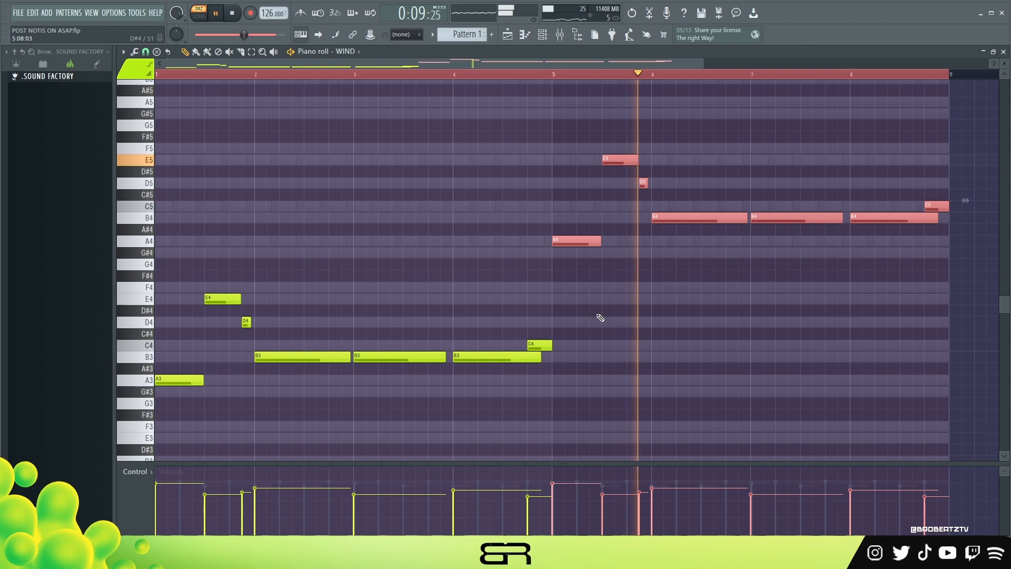
key(space)
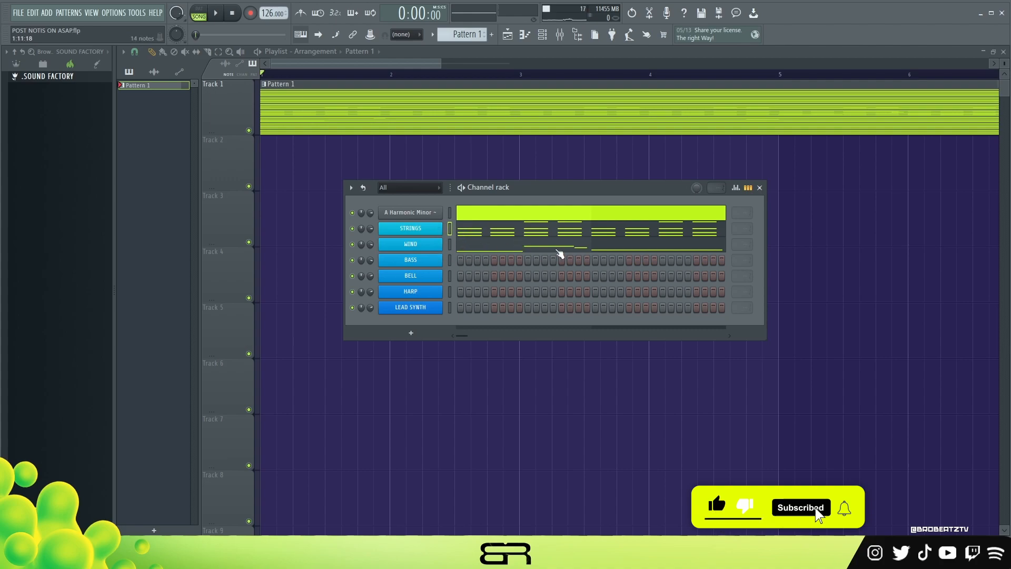
- Play the arrangement in song mode from the start
key(space)
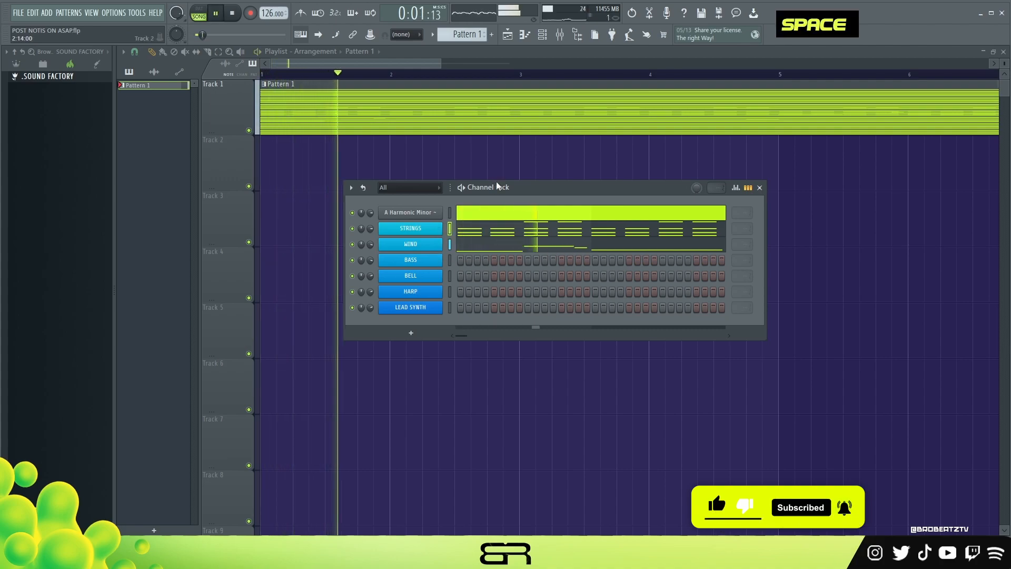
key(space)
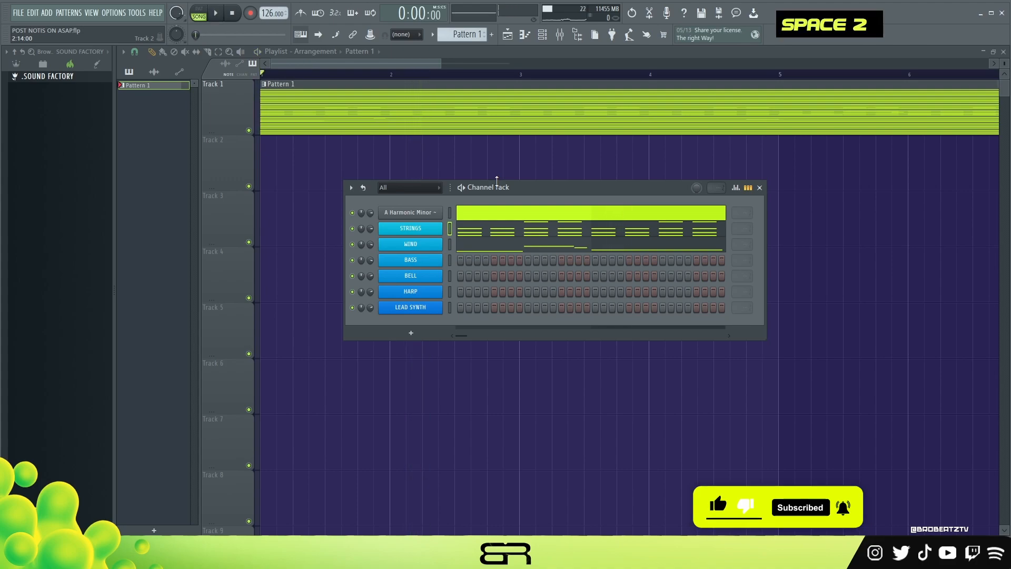
drag(496, 181, 495, 203)
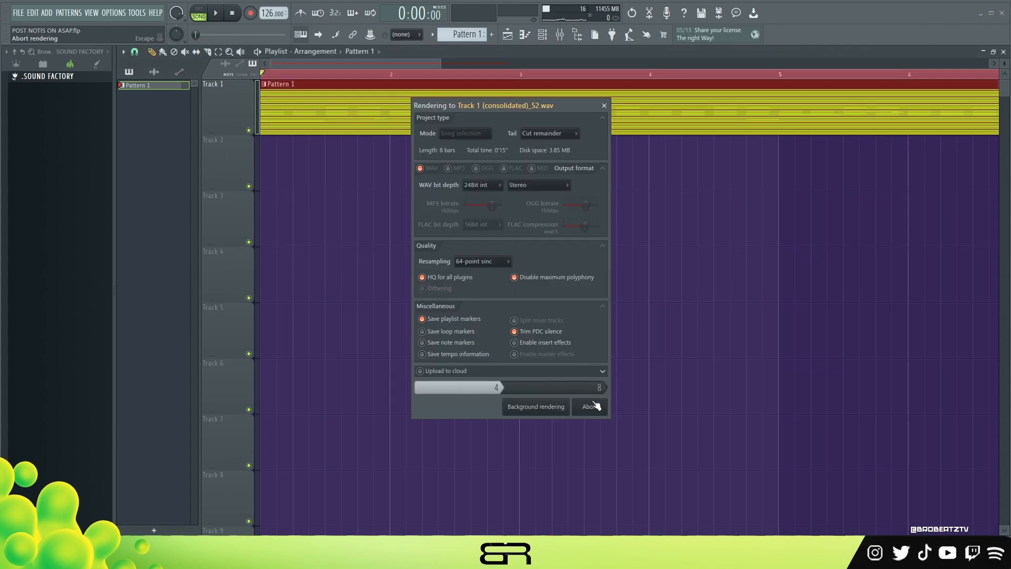
- Render the strings to a 24-bit WAV clip on Track 1, cutting the remainder, with Pattern 1 on Track 2
key(Return)
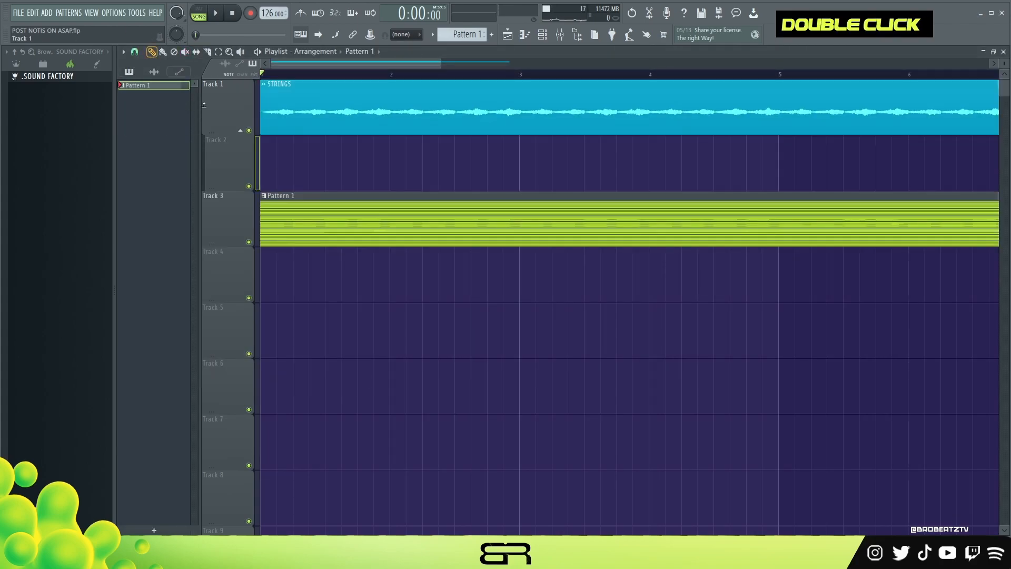
scroll(387, 77, down, 2)
key(F6)
right_click(353, 271)
key(F6)
scroll(318, 76, up, 3)
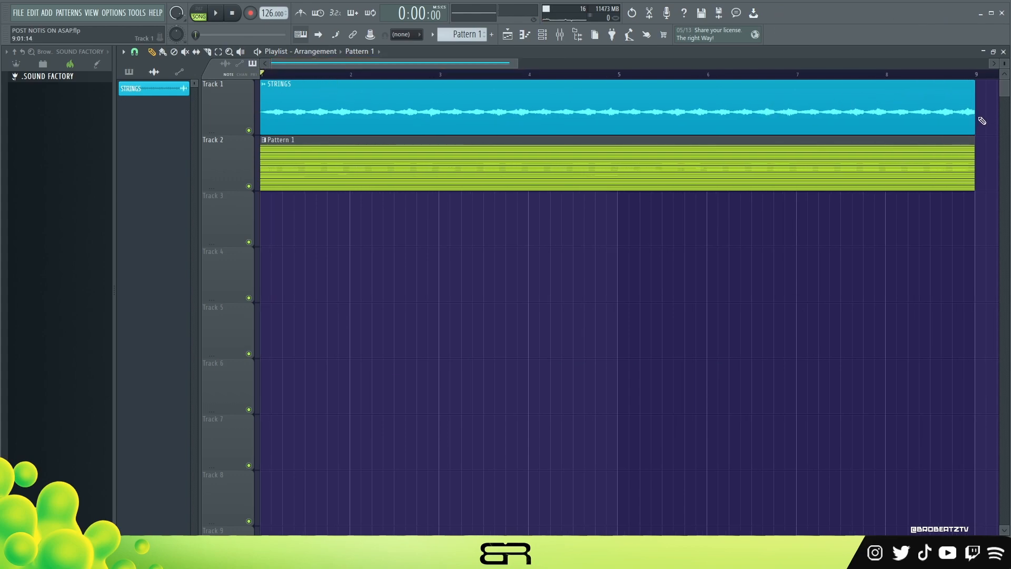
- Trim the STRINGS audio clip to four bars and set the playlist snap to 1/4 beat
drag(974, 126, 620, 130)
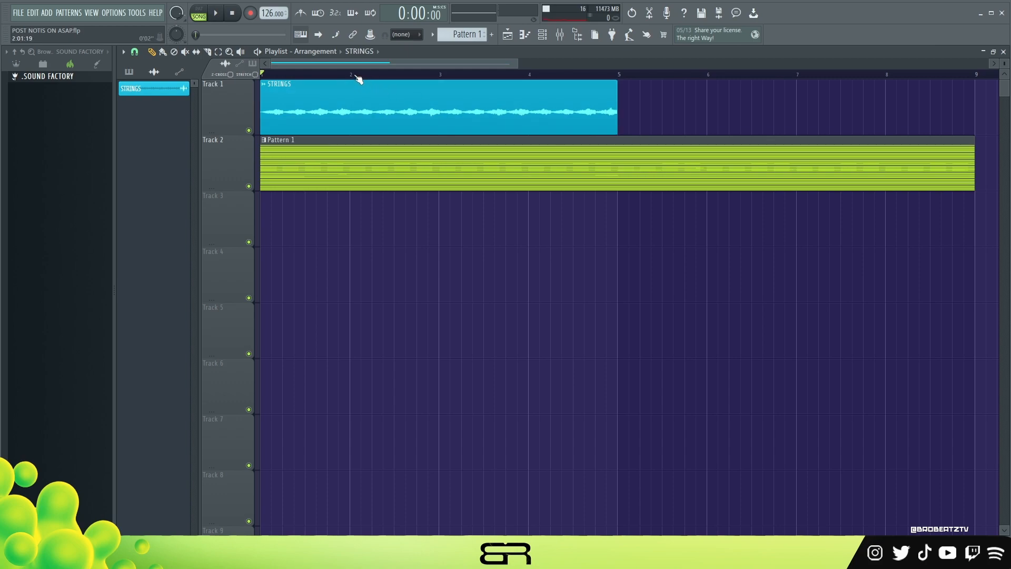
scroll(359, 79, up, 5)
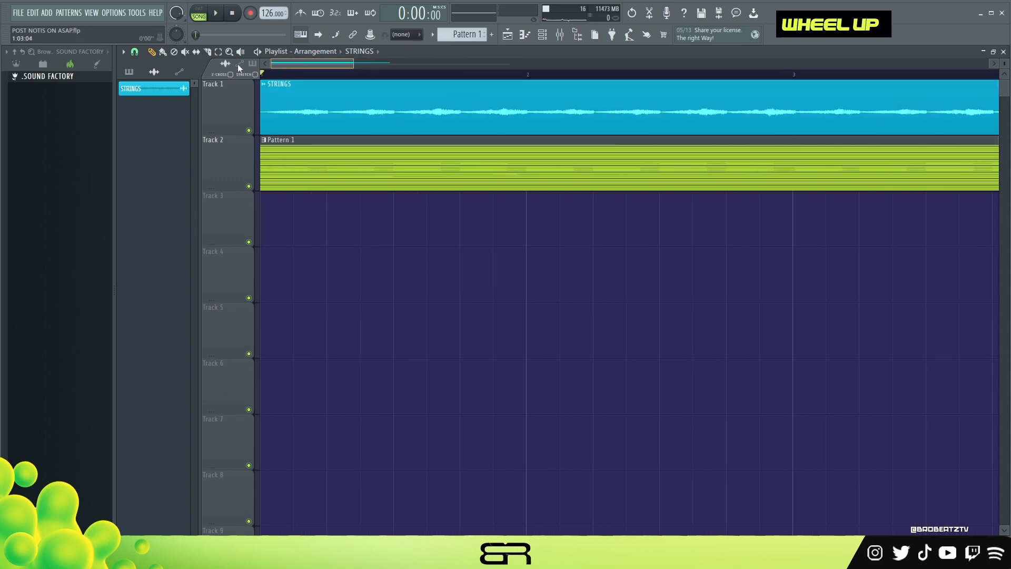
shift+scroll(463, 101, up, 2)
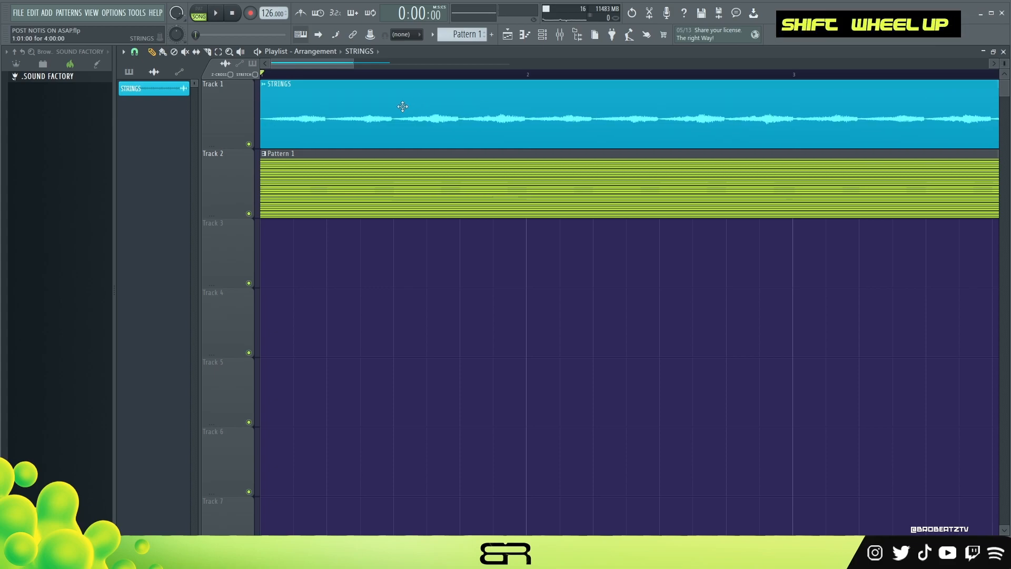
click(135, 52)
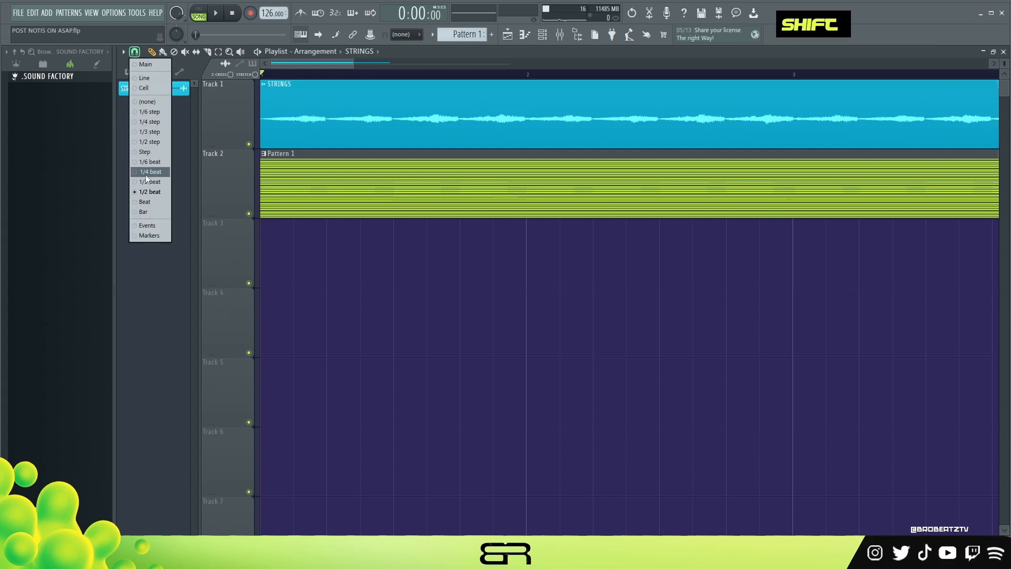
click(145, 175)
- Slip the audio inside the STRINGS clip earlier while listening to its timing in playback
scroll(288, 76, up, 2)
scroll(288, 77, up, 1)
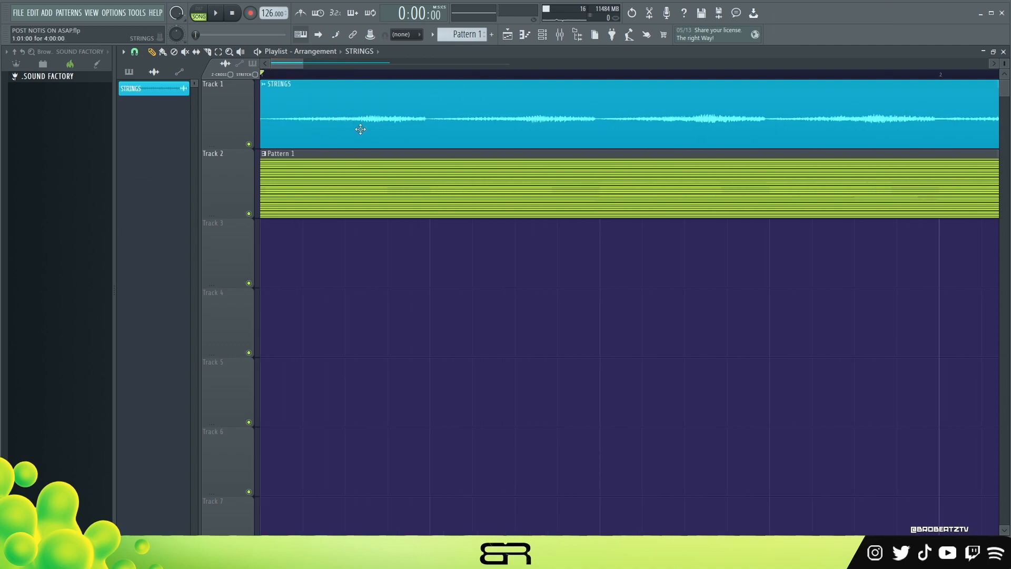
key(space)
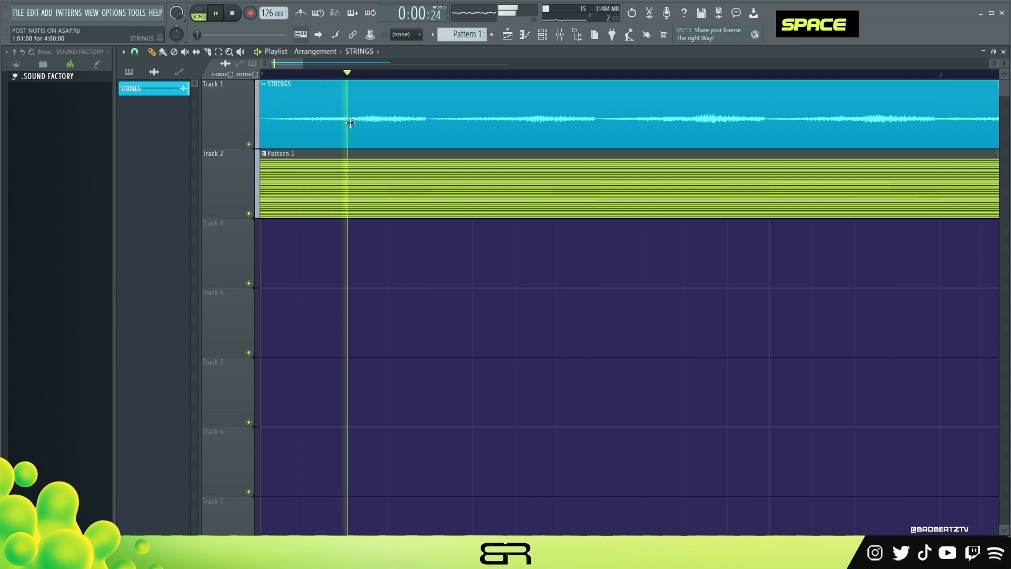
scroll(351, 123, up, 9)
key(shift+space)
scroll(350, 123, up, 7)
key(shift+space)
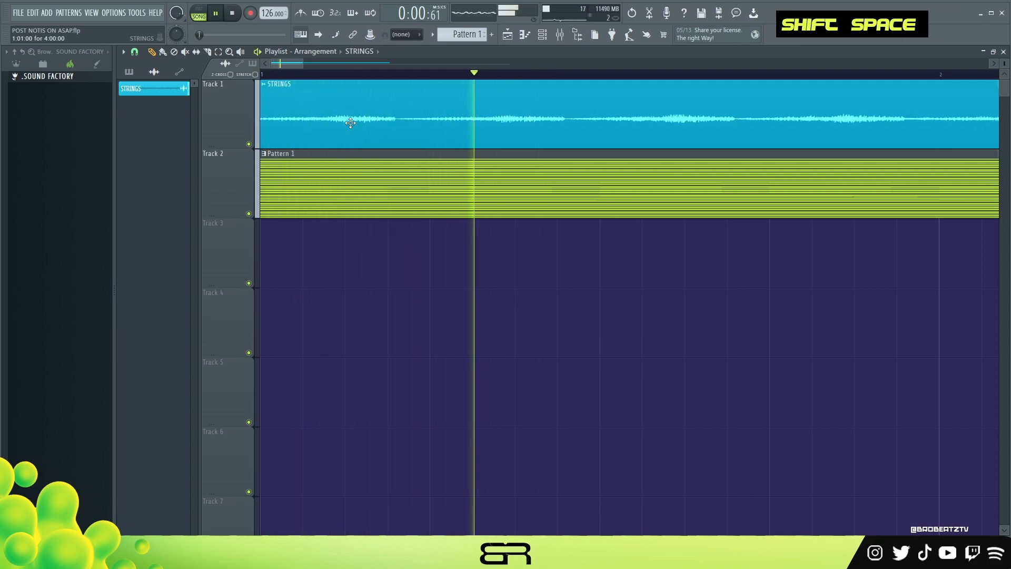
scroll(351, 122, up, 4)
- Slip the STRINGS audio slightly later within its clip and replay from the start
scroll(351, 122, down, 2)
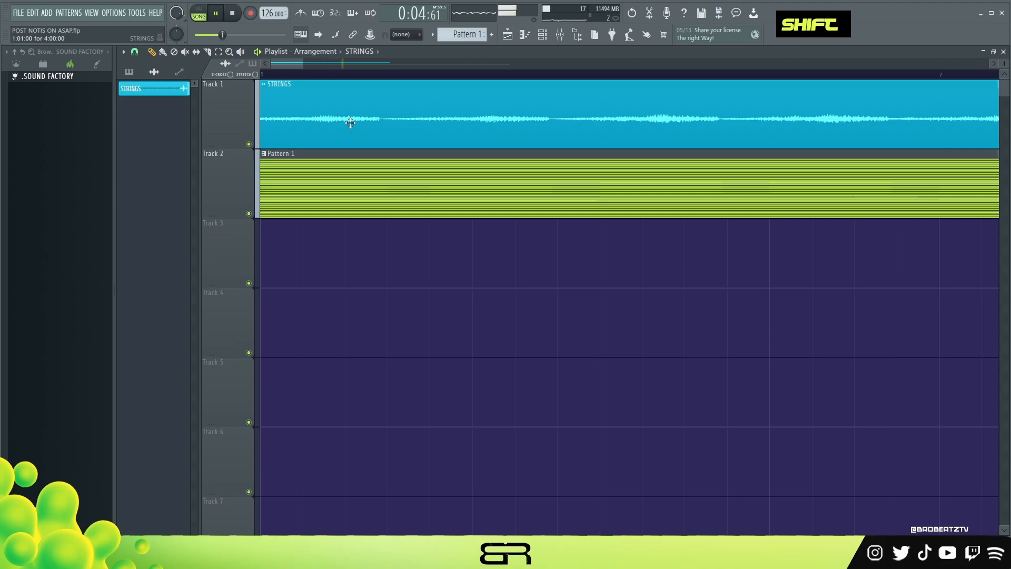
scroll(350, 123, down, 2)
scroll(350, 123, down, 1)
key(space)
key(space)
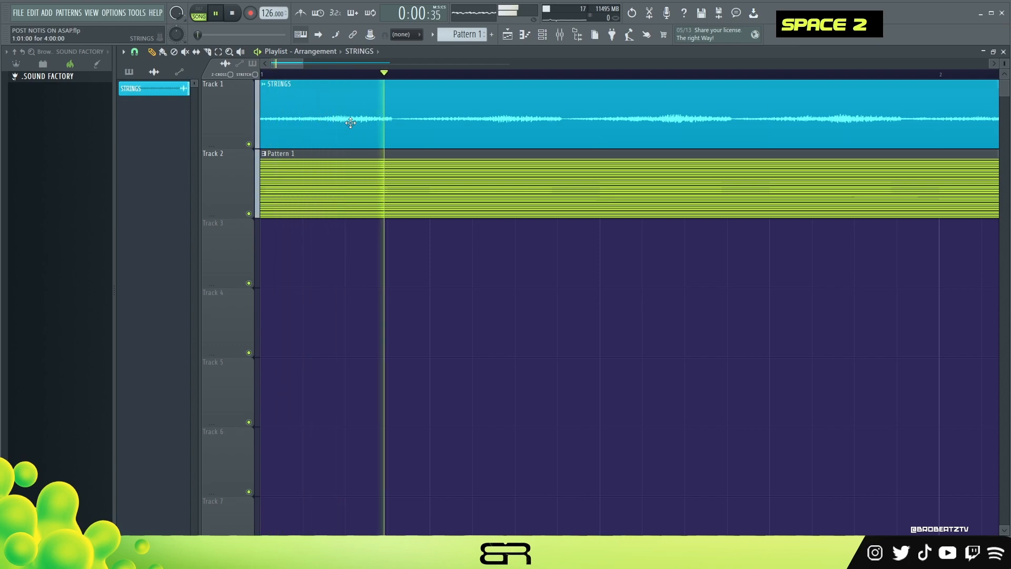
- Fine-tune the offset of the STRINGS audio by slipping it earlier and slightly back, replaying to check the timing
scroll(351, 123, up, 1)
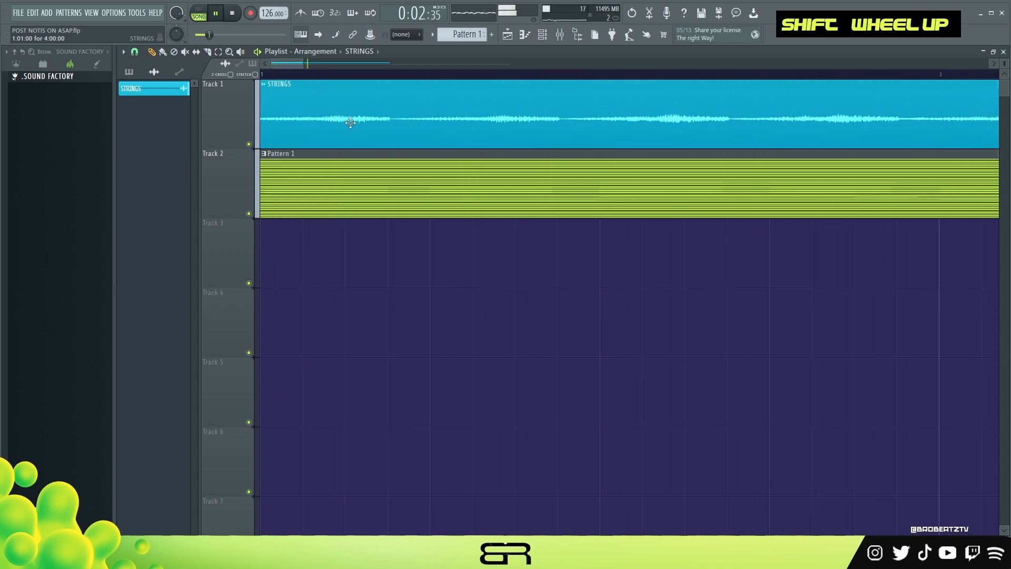
key(space)
scroll(350, 123, up, 2)
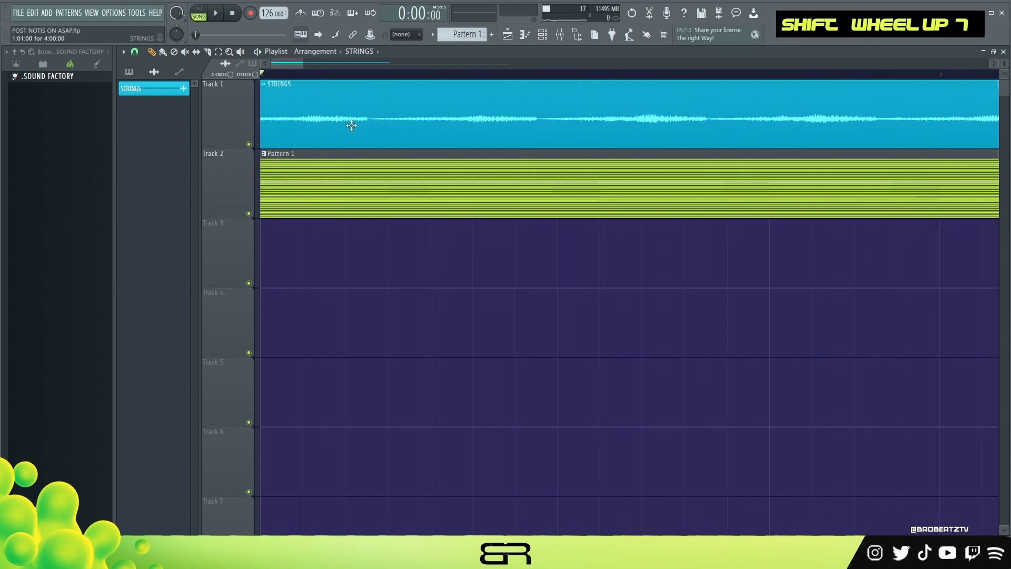
key(space)
scroll(351, 126, down, 3)
key(space)
key(space)
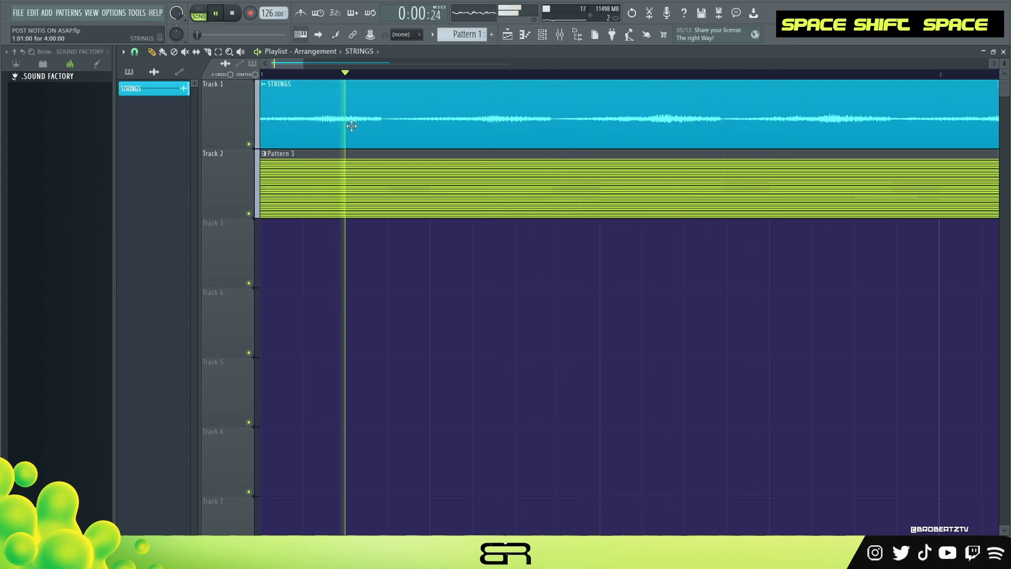
- Slip the audio inside the STRINGS clip a little more in both directions while listening to its timing from the start
scroll(352, 126, down, 6)
key(space)
key(space)
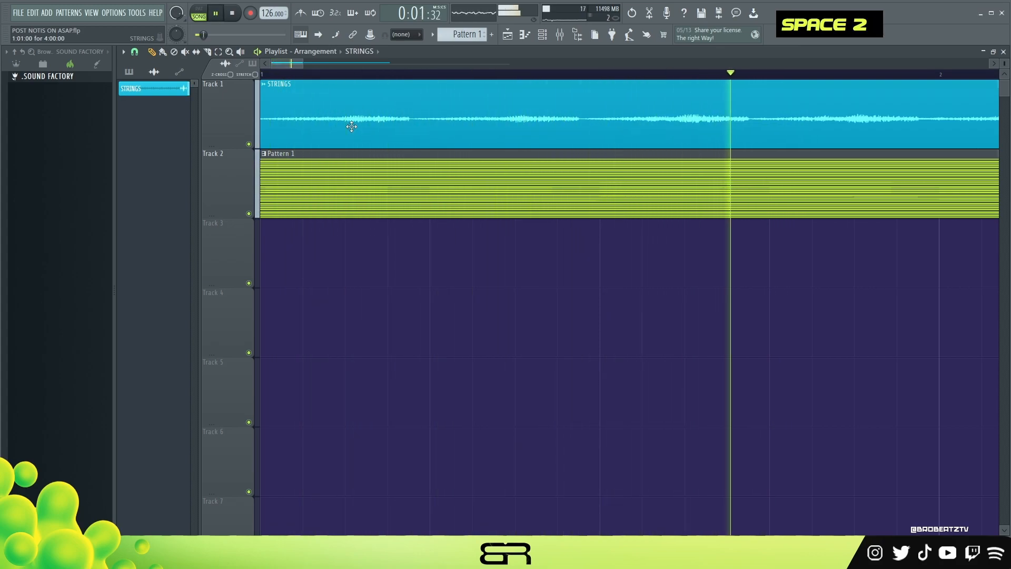
scroll(351, 127, up, 1)
scroll(352, 127, down, 1)
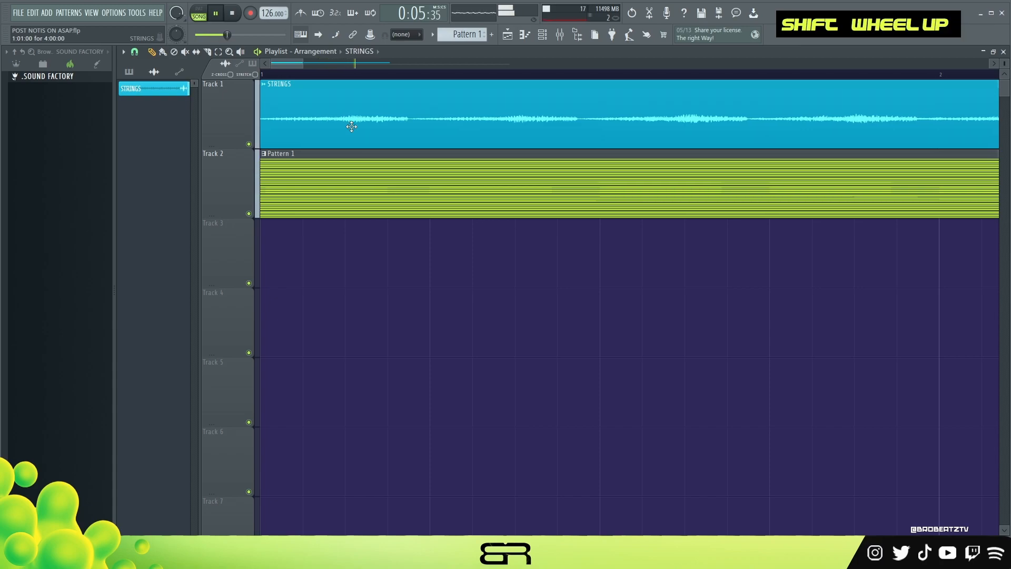
- Stop playback and duplicate the four-bar STRINGS clip so it also fills bars 5 to 8 on Track 1
key(space)
mouse_move(304, 67)
mouse_down()
mouse_move(555, 95)
mouse_move(722, 140)
mouse_move(672, 141)
mouse_up()
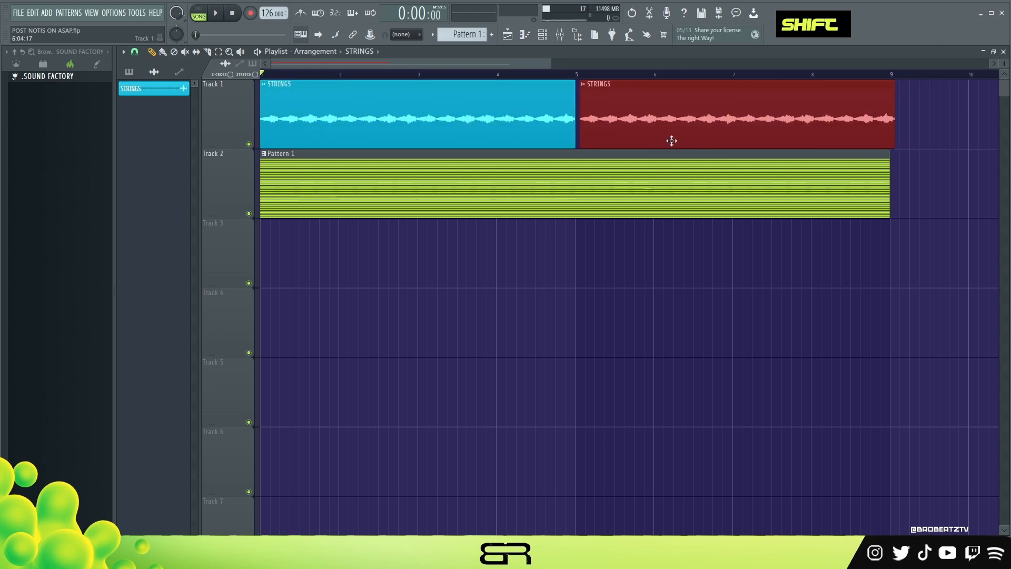
right_click(638, 305)
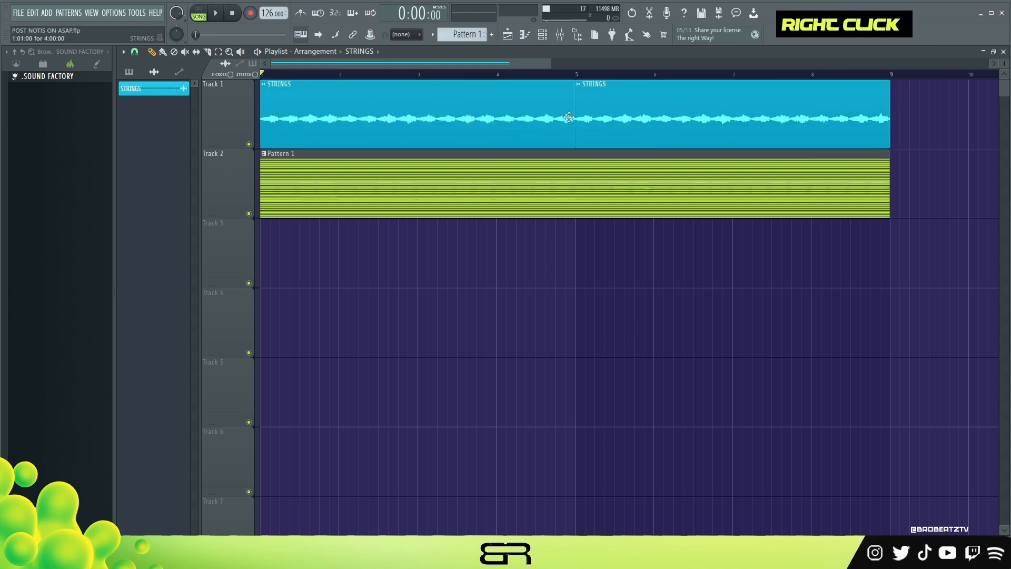
- Close the BASS instrument window and open the BASS channel's piano roll
click(545, 45)
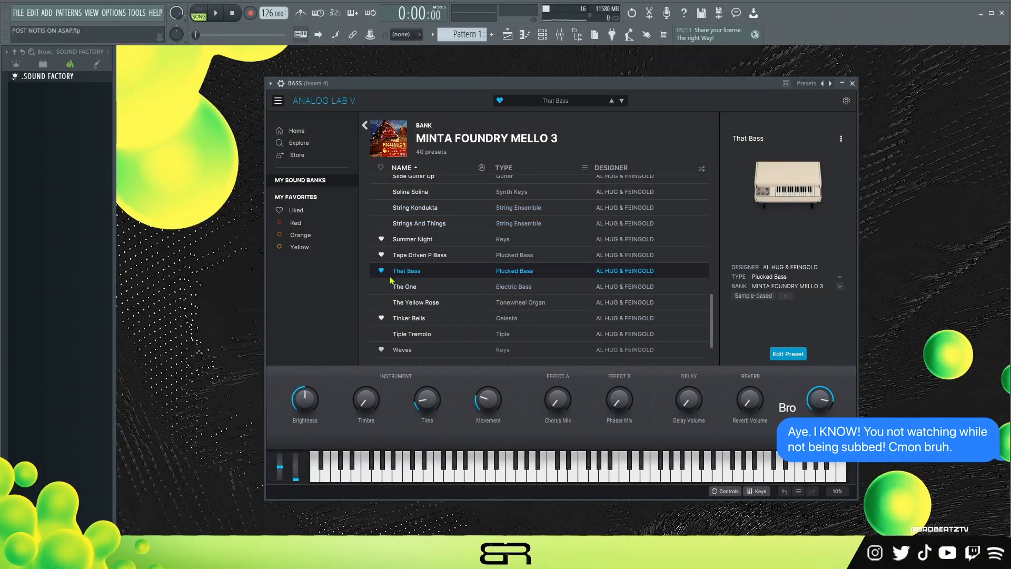
click(852, 84)
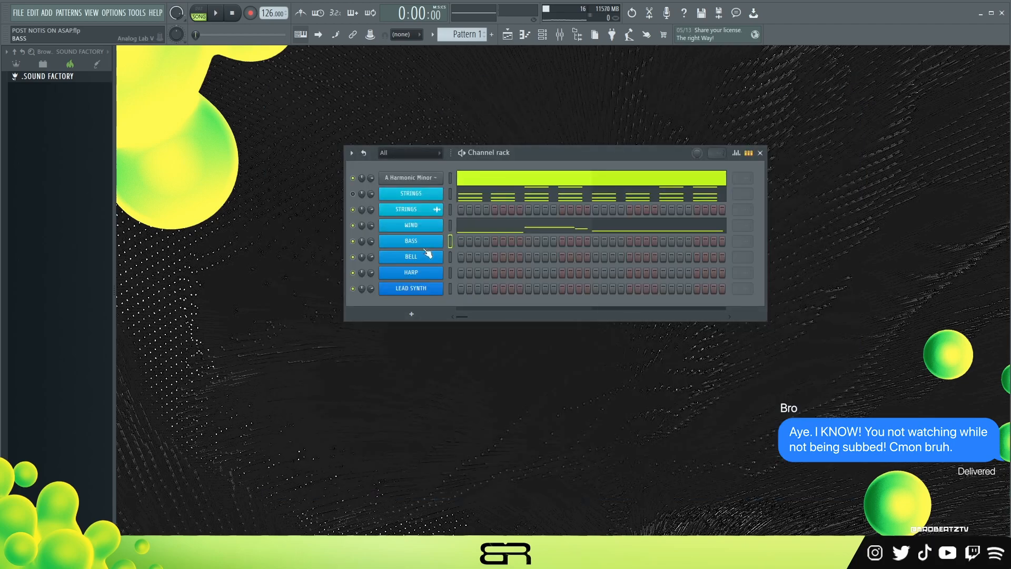
right_click(442, 241)
click(460, 241)
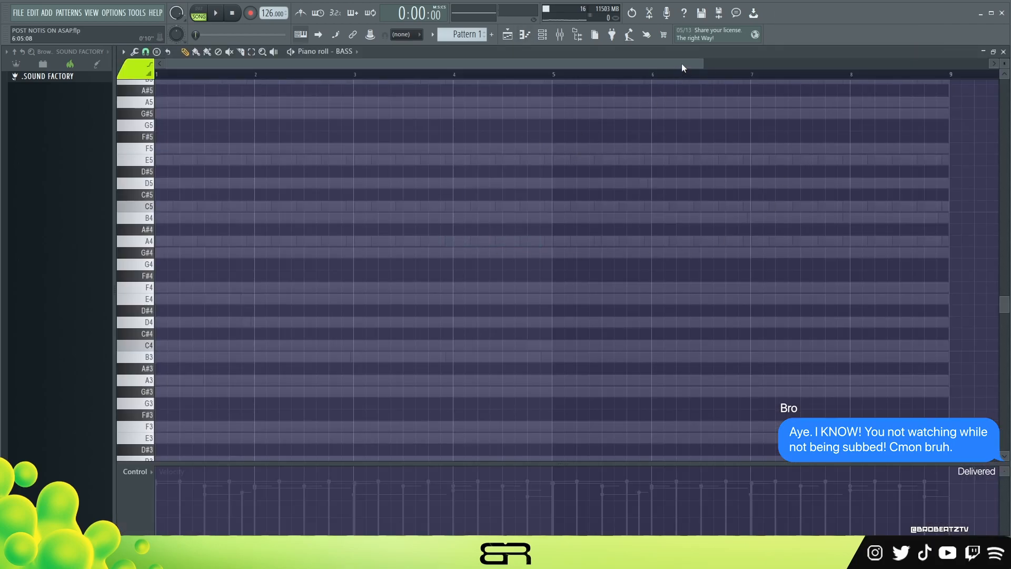
- Draw an A4 bass note about three beats long at the start of bar 1 and listen to it
drag(702, 63, 599, 69)
scroll(582, 101, down, 2)
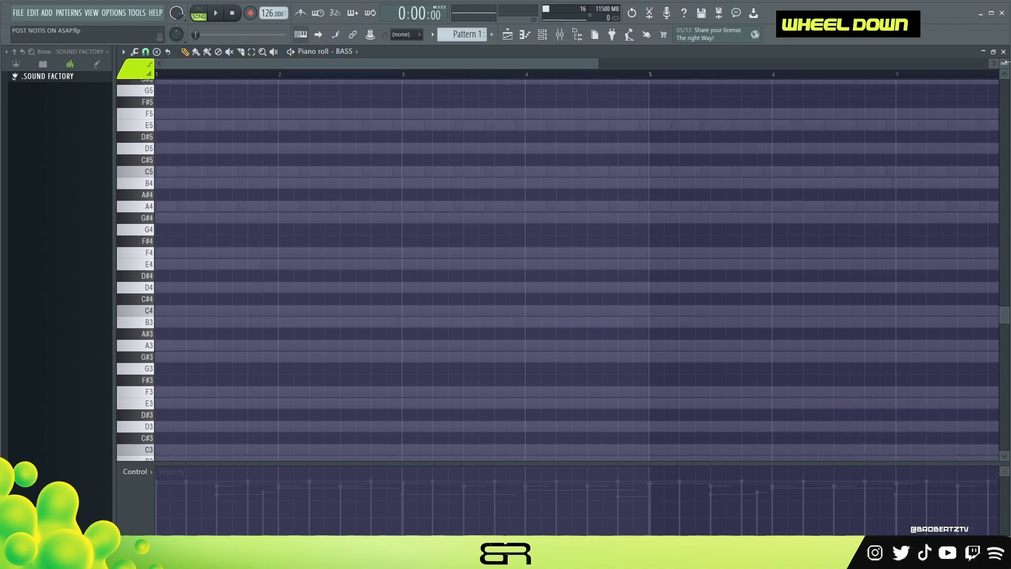
drag(1004, 64, 1004, 56)
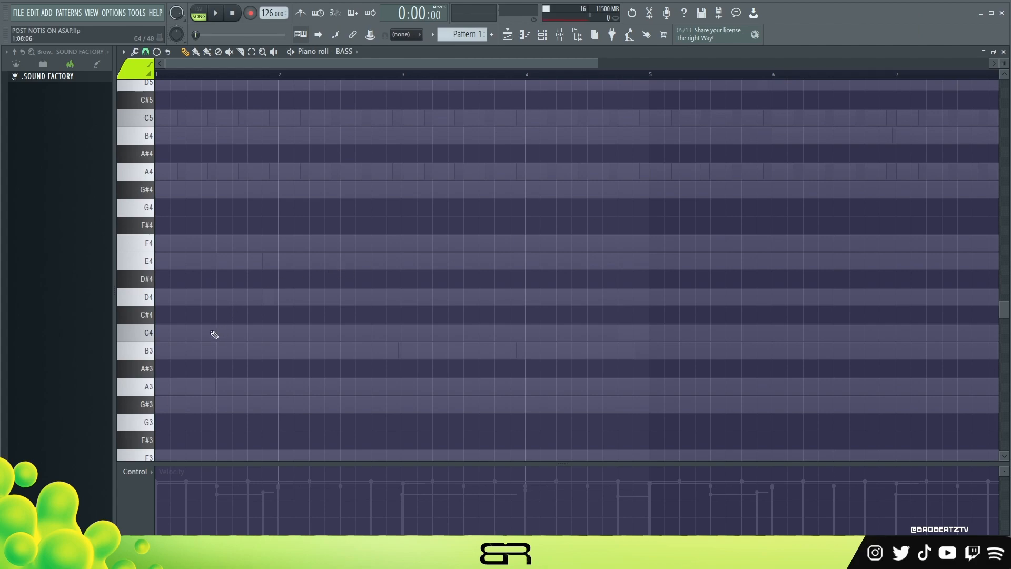
scroll(213, 359, up, 2)
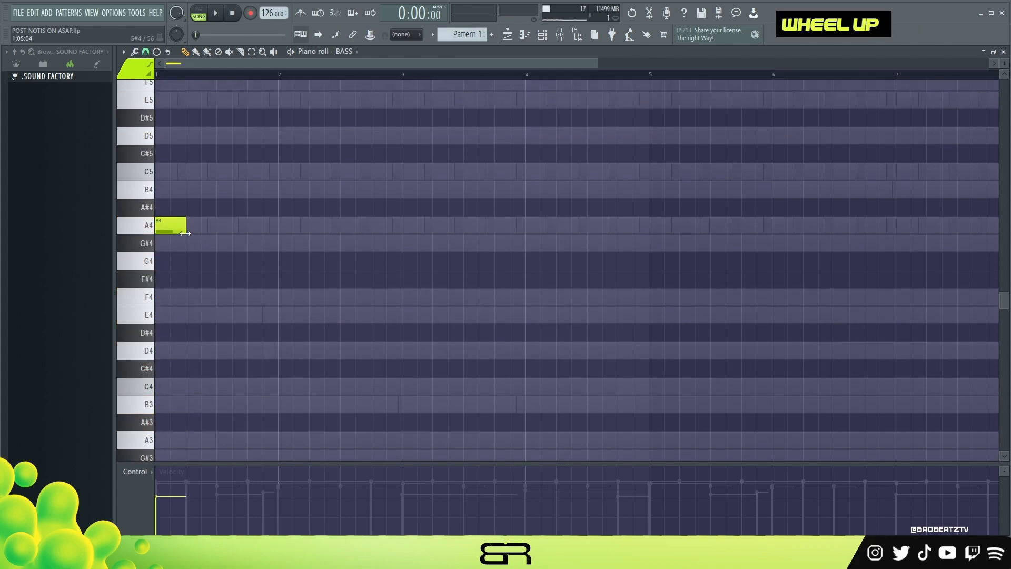
drag(187, 234, 223, 234)
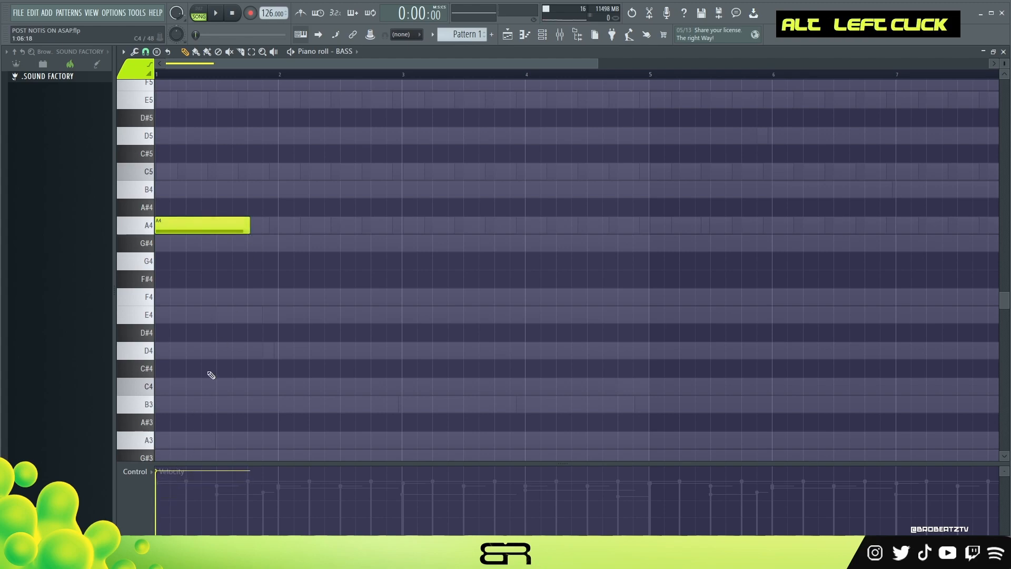
scroll(190, 69, up, 3)
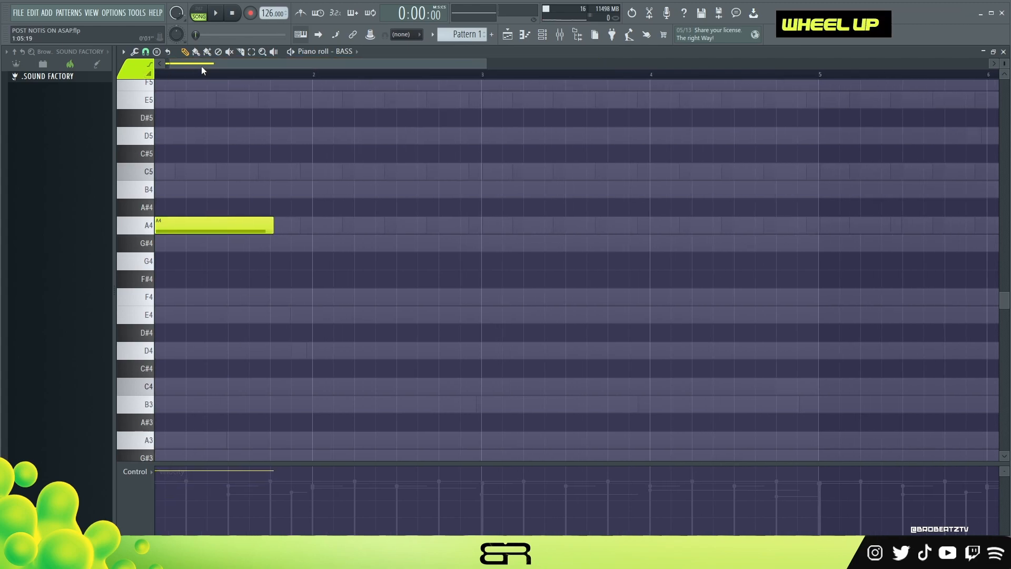
key(space)
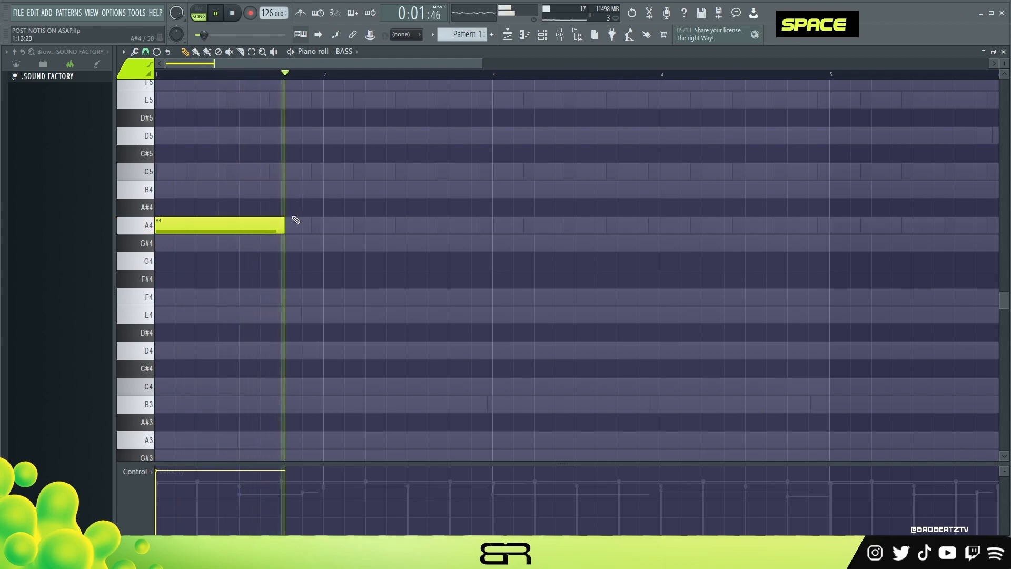
key(space)
- Copy the long A4 note to bar 2 and add a very short A4 pickup note just before it
ctrl+click(187, 228)
shift+drag(188, 228, 314, 231)
ctrl+click(315, 230)
alt+drag(430, 226, 311, 228)
key(space)
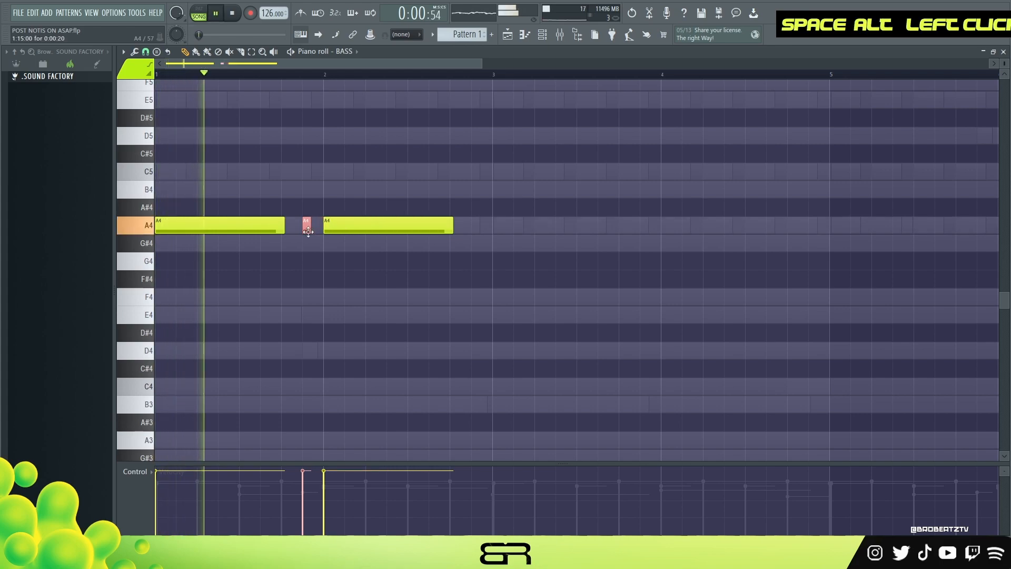
- Enlarge the velocity area and lower the short A4 pickup's velocity, with a slight reduction for the bar 2 note, checking in playback
click(309, 480)
key(space)
drag(314, 464, 313, 408)
key(space)
ctrl+drag(379, 182, 310, 240)
alt+scroll(311, 241, down, 2)
key(space)
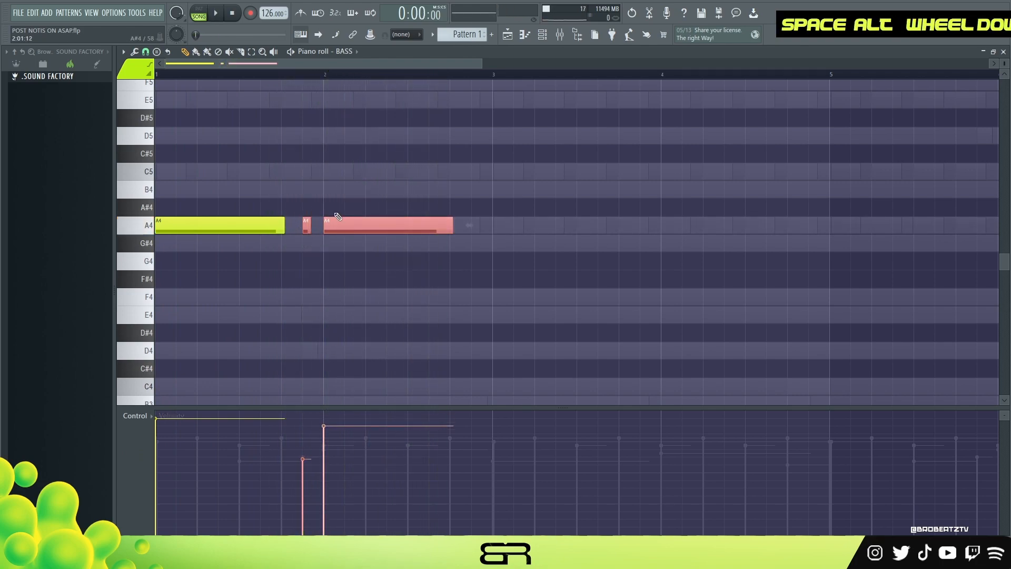
key(space)
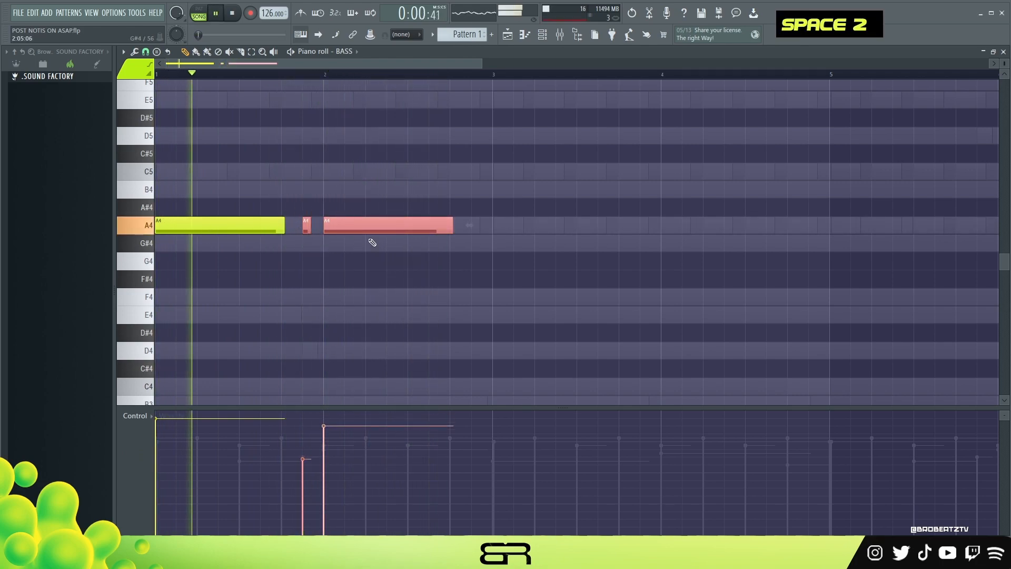
key(space)
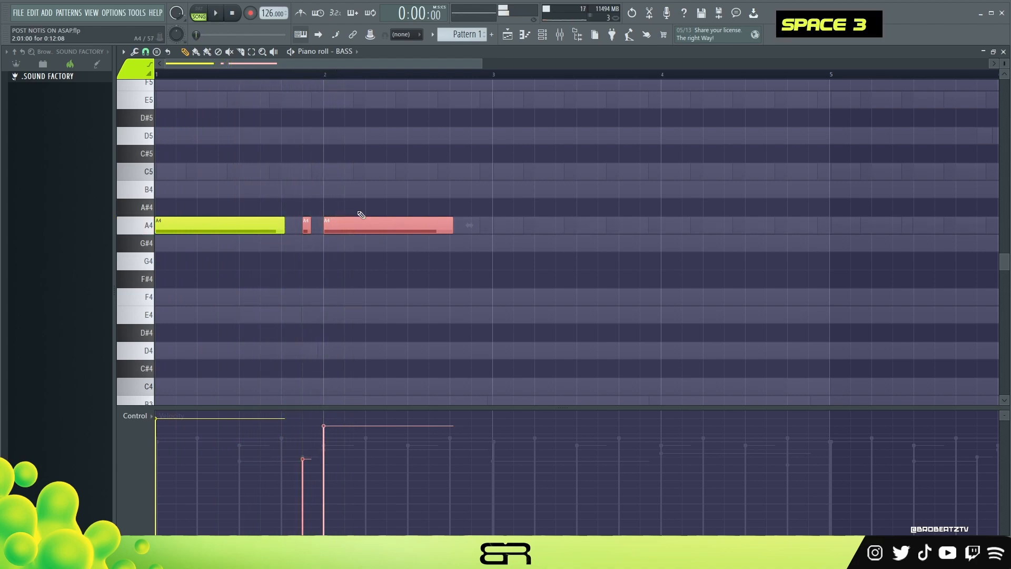
- Nudge the short A4 pickup and the bar 2 note slightly later off the grid, shifting the bar 2 note a touch further
scroll(300, 77, up, 3)
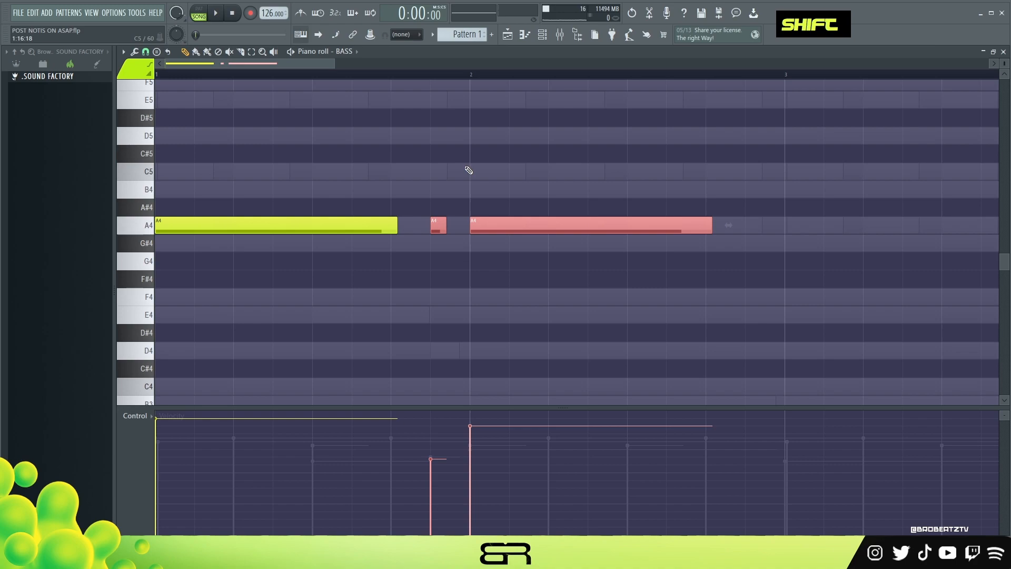
shift+scroll(469, 170, down, 1)
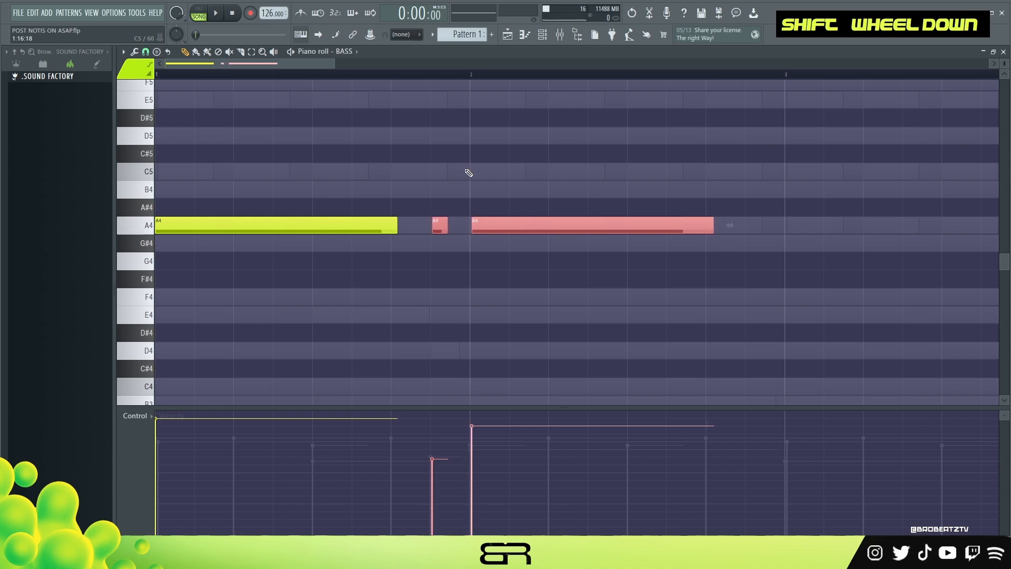
key(space)
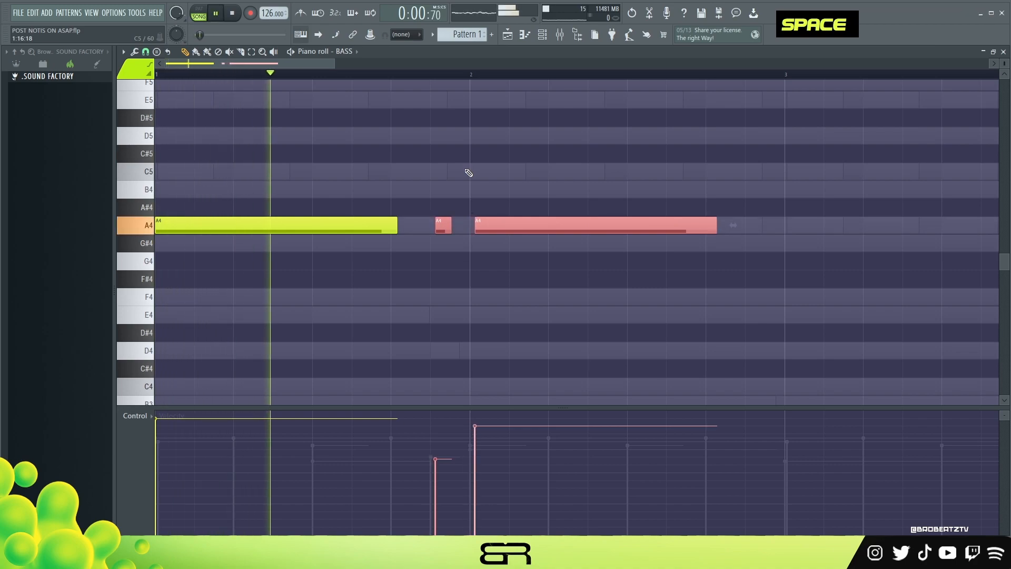
key(shift)
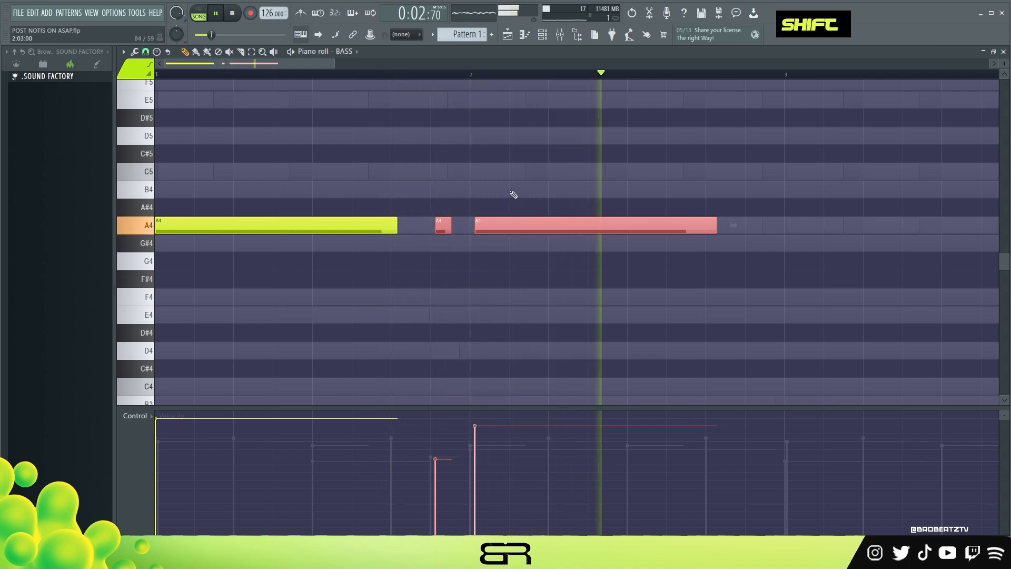
key(space)
ctrl+click(502, 232)
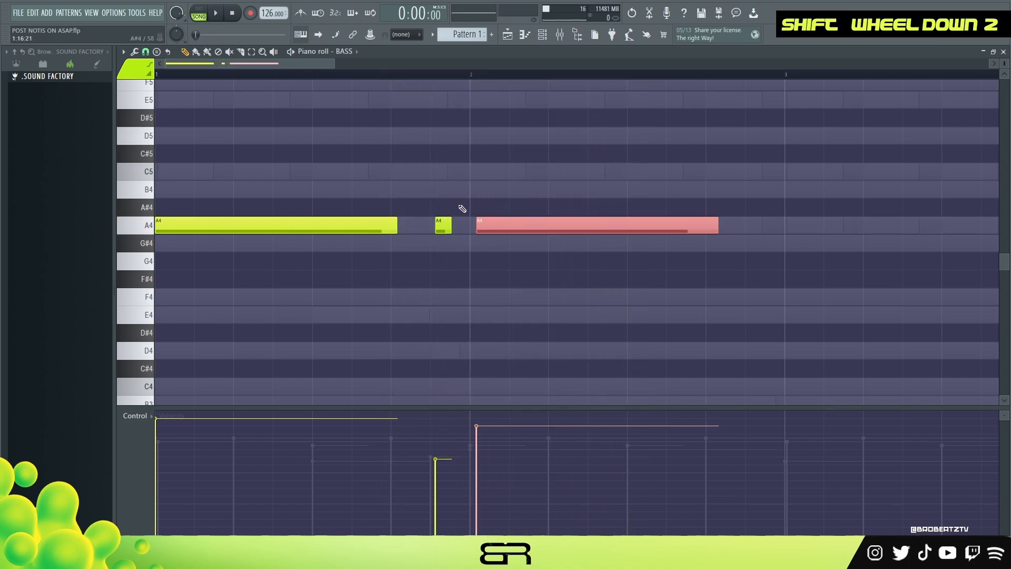
- Duplicate the two-bar A4 bass phrase into bars 3 and 4, nudge the bar 3 note slightly later, and play it back
ctrl+drag(559, 182, 803, 234)
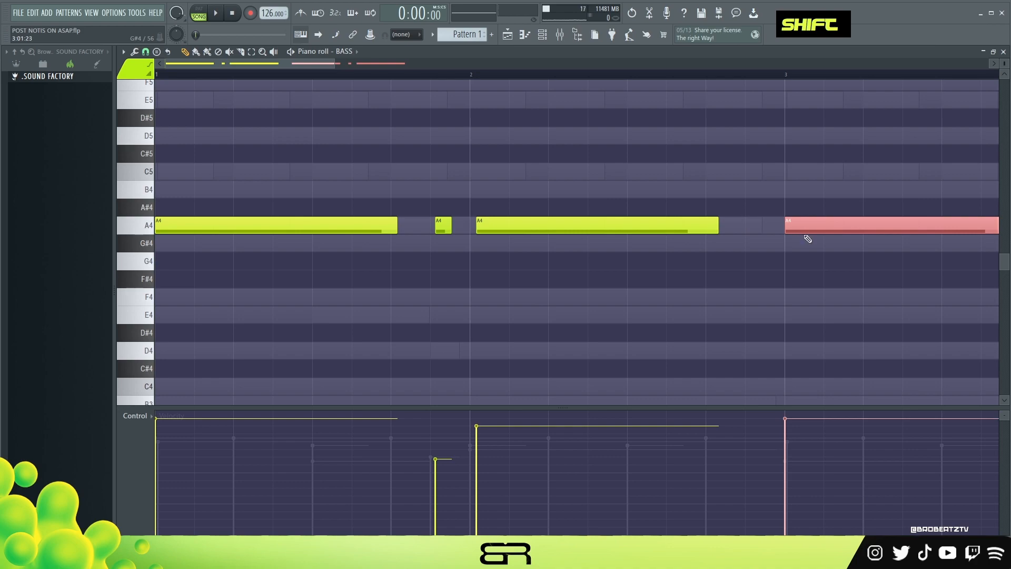
scroll(580, 90, down, 3)
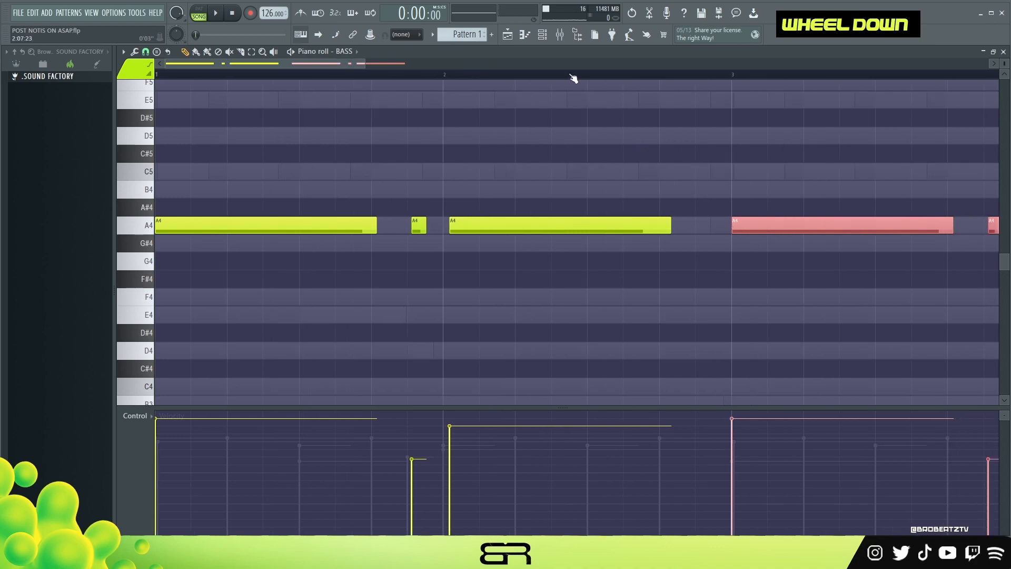
ctrl+drag(614, 169, 626, 246)
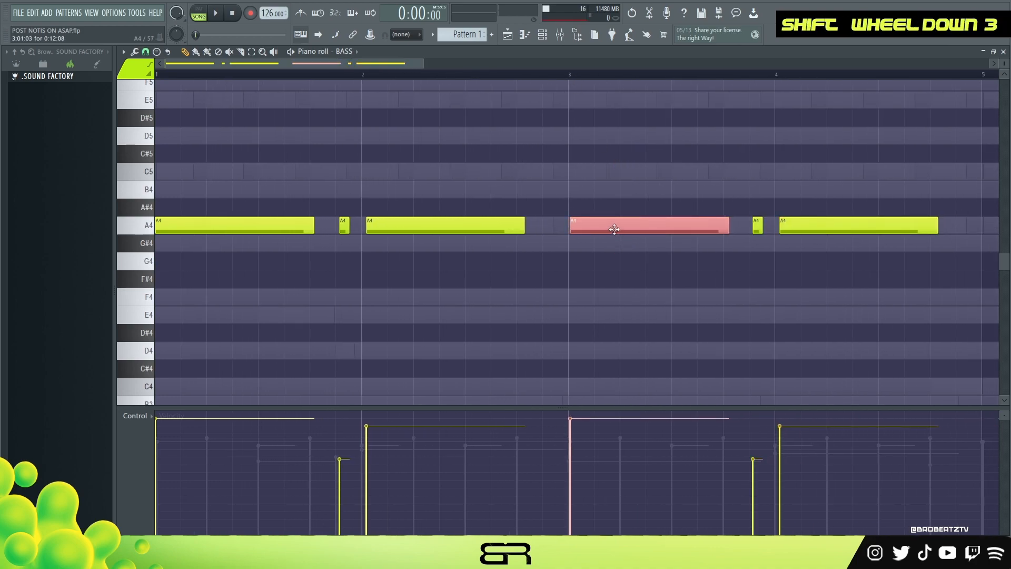
right_click(618, 223)
scroll(547, 80, down, 2)
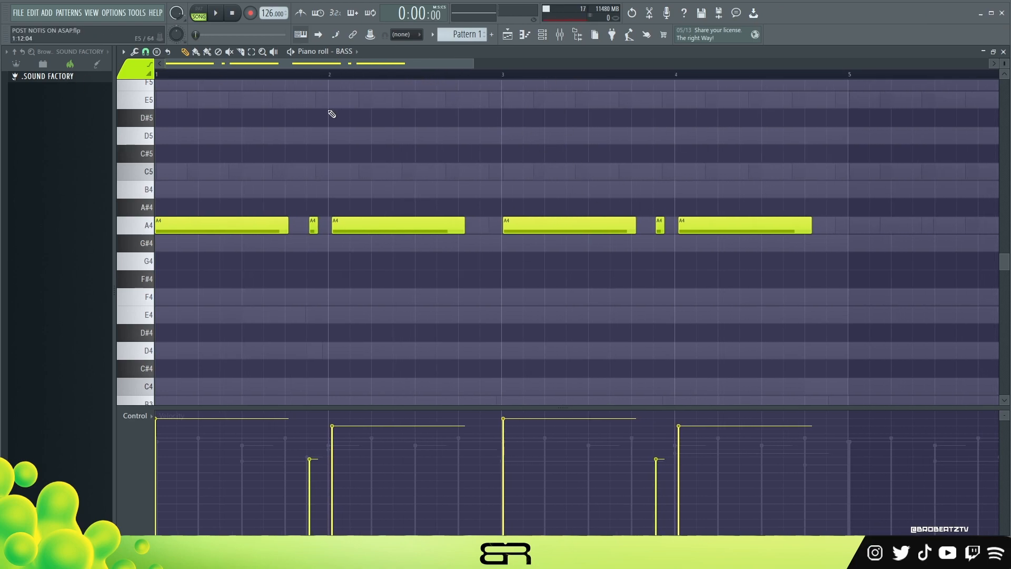
key(space)
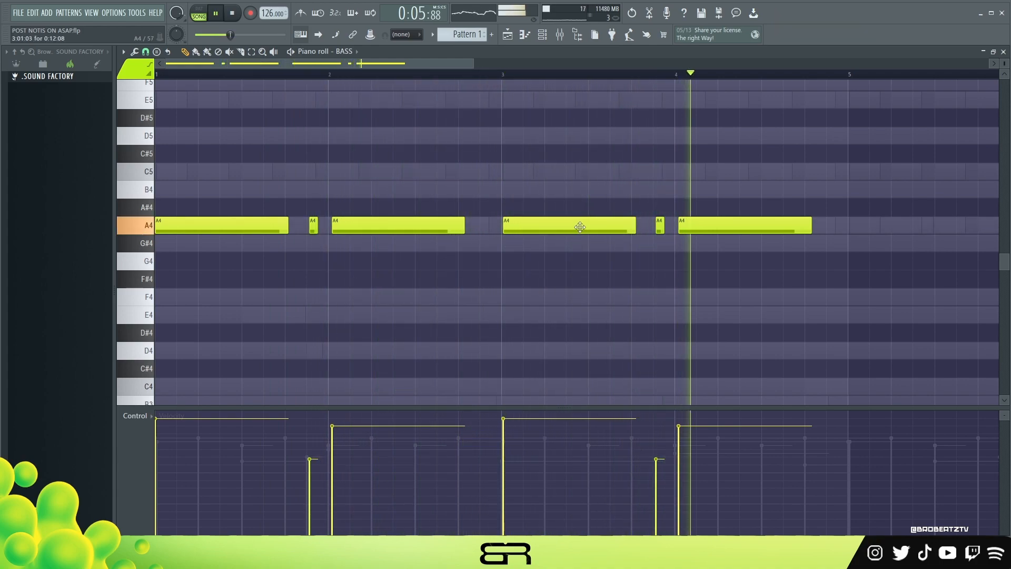
key(space)
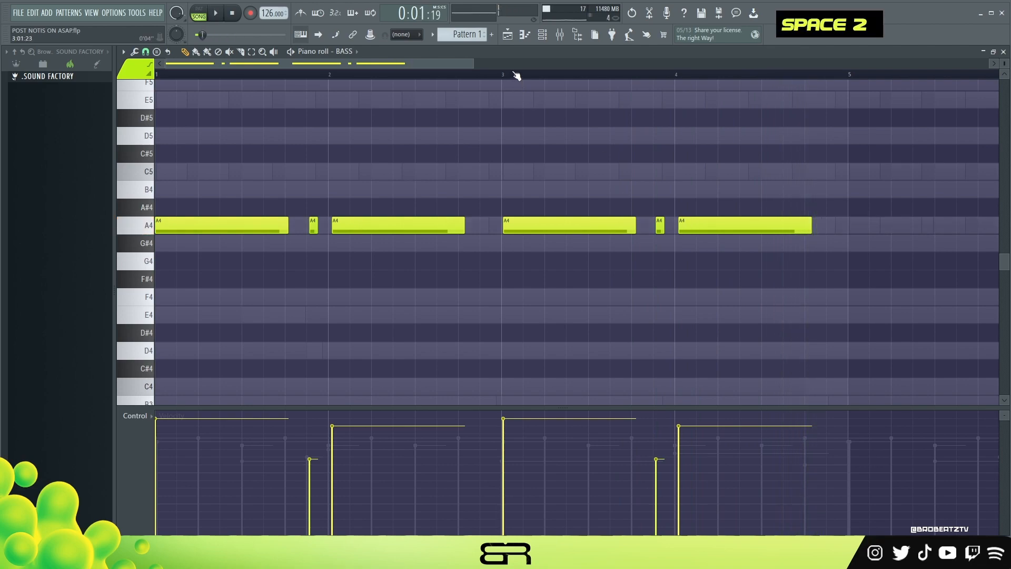
- Slightly lower the velocities of the long A4 notes in bars 3 and 4
scroll(516, 75, down, 3)
ctrl+click(408, 225)
ctrl+click(513, 228)
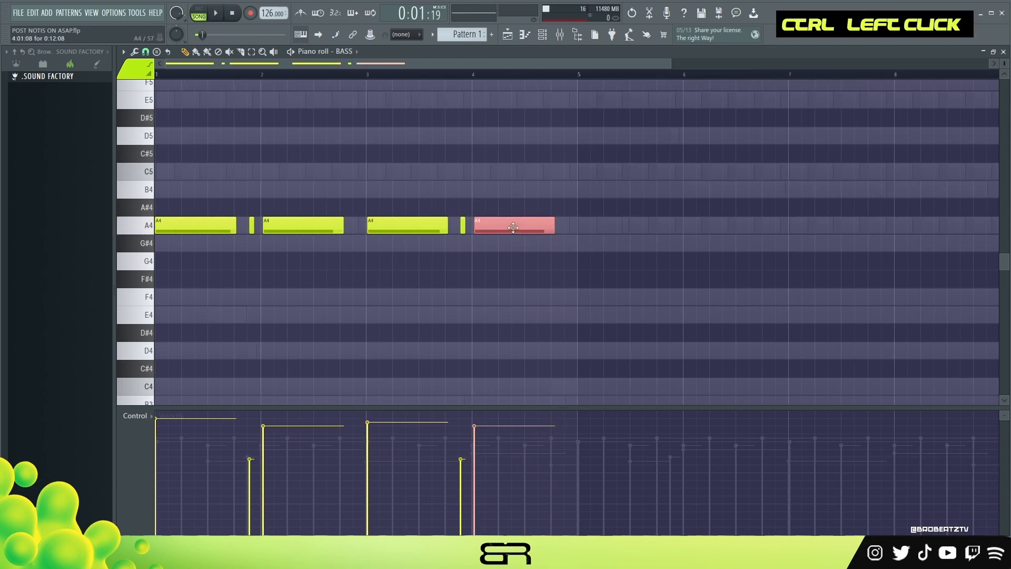
ctrl+click(463, 225)
- Duplicate the four-bar A4 bass phrase into bars 5 to 8
drag(542, 181, 211, 247)
drag(184, 226, 607, 227)
drag(468, 67, 658, 77)
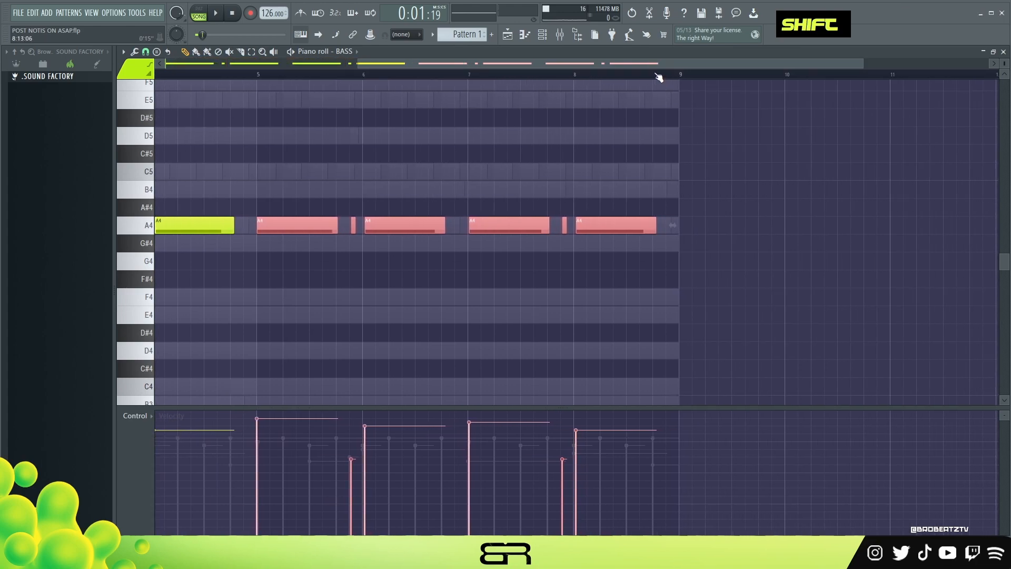
right_click(621, 165)
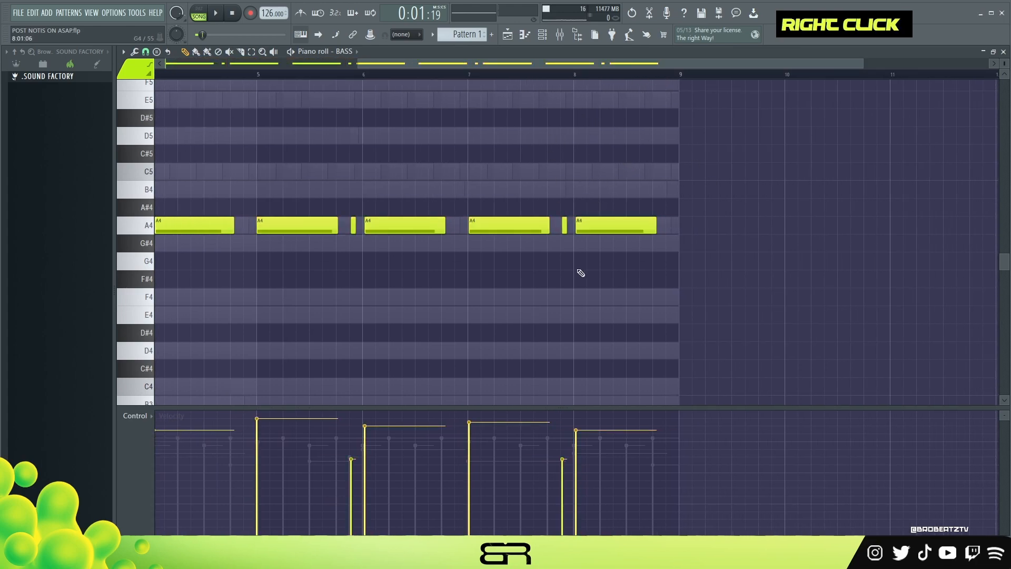
- Remove the stray A4 overlapping the bar 8 note, shorten that last note to under half a beat, and play the ending
ctrl+drag(345, 217, 454, 229)
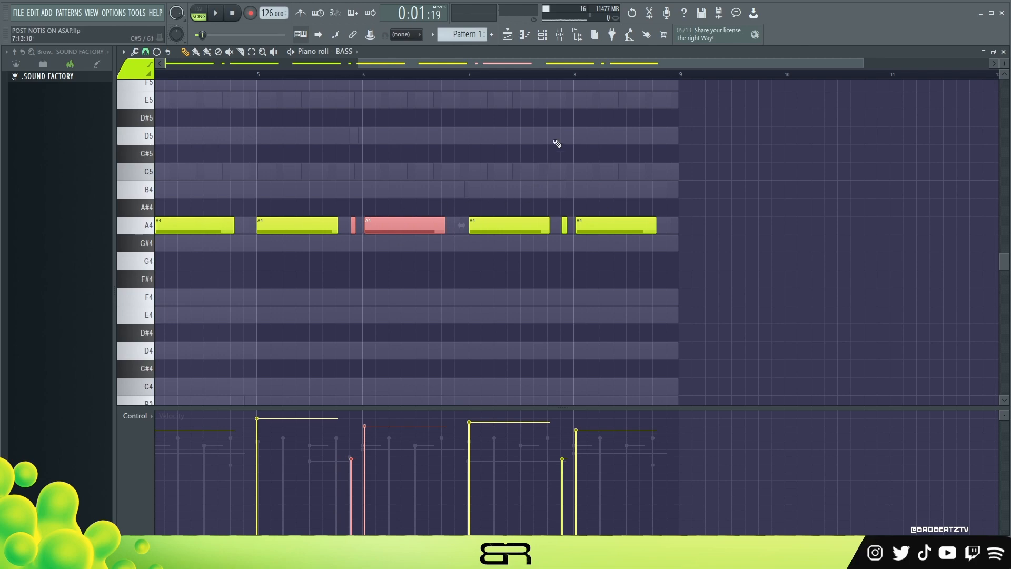
scroll(627, 64, down, 3)
scroll(692, 71, up, 5)
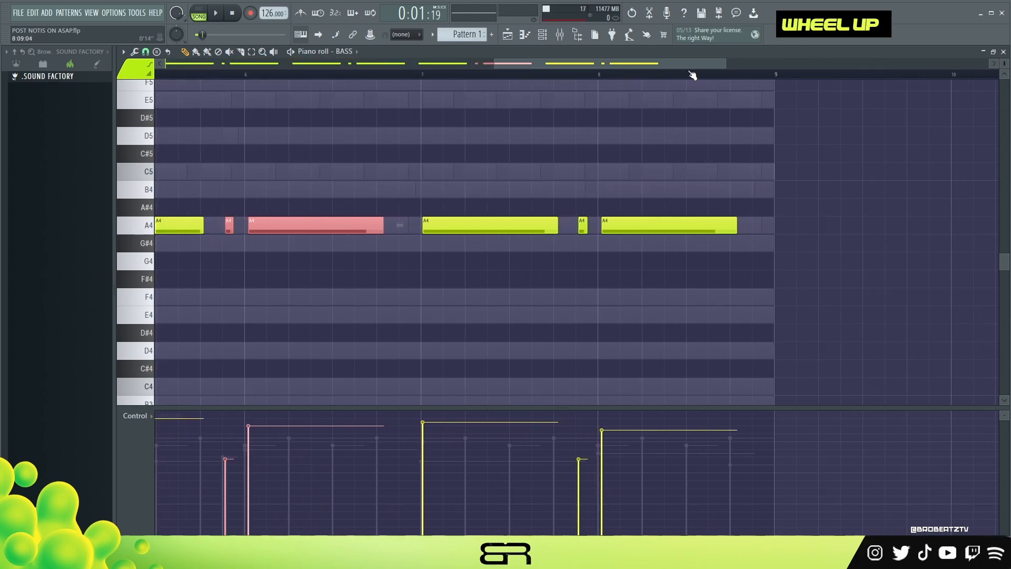
drag(604, 235, 616, 239)
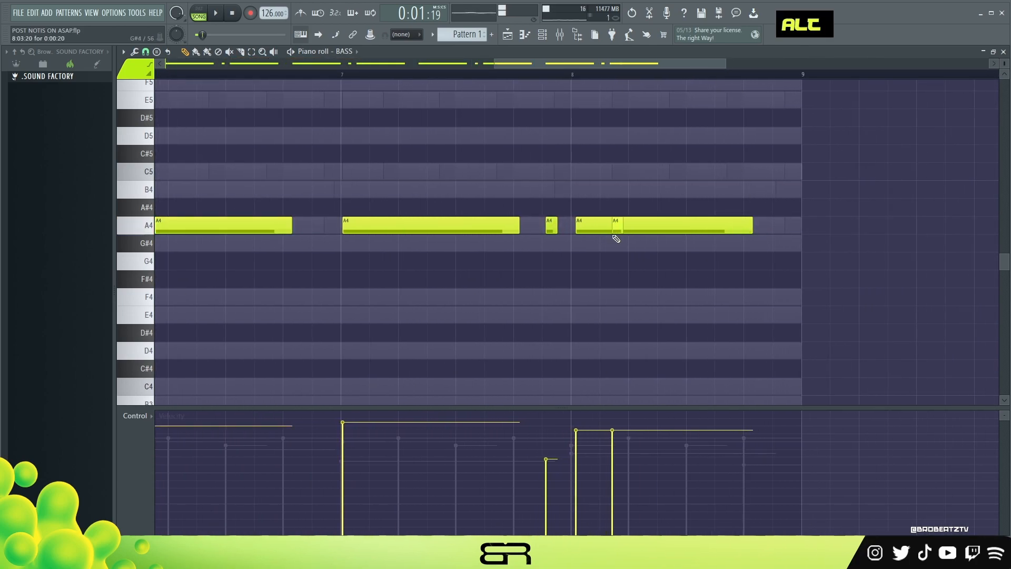
right_click(618, 227)
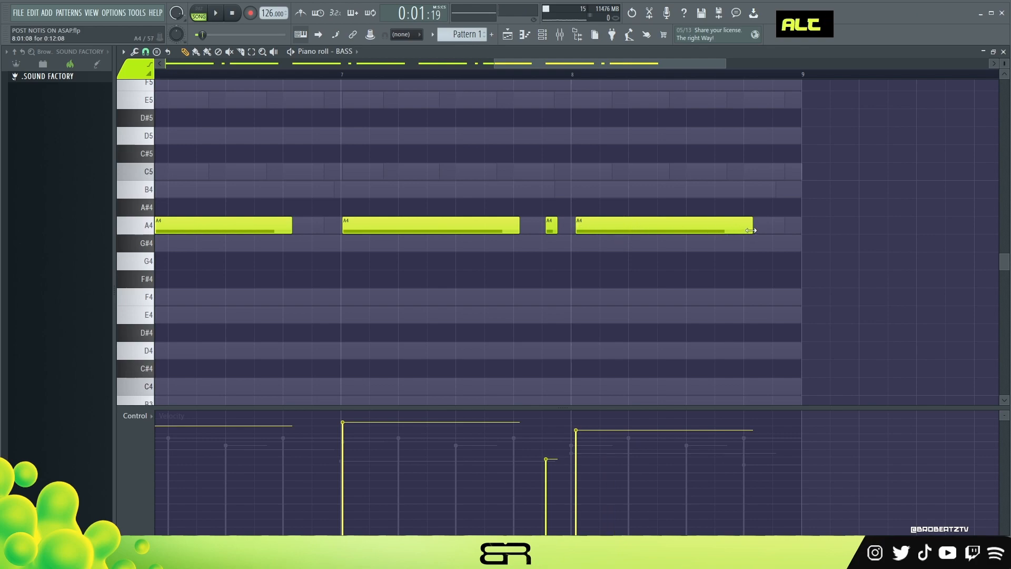
drag(748, 231, 599, 236)
key(space)
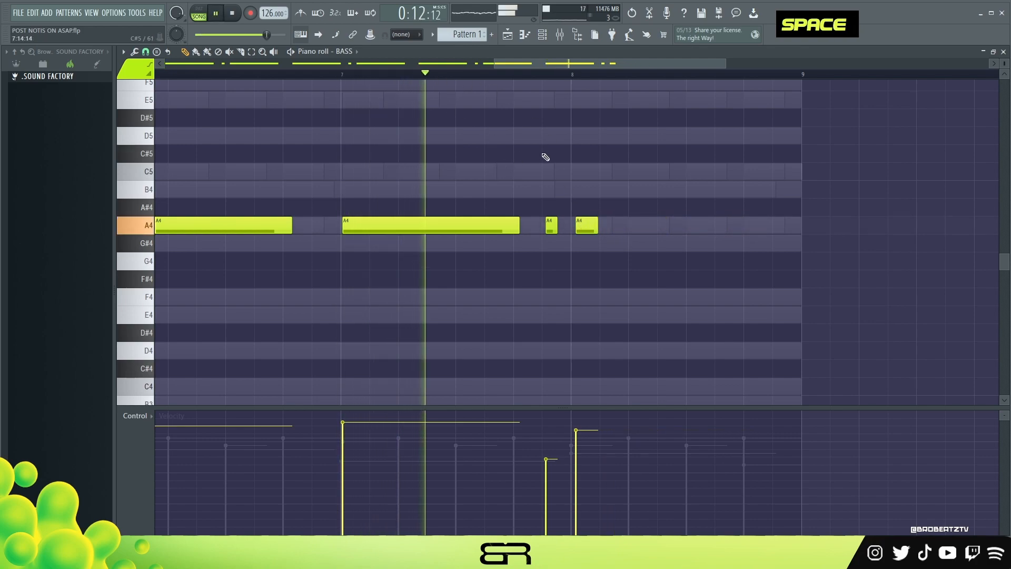
- Add short B4, C5 and D5 bass notes as a rising run in bar 8 following the A4
key(space)
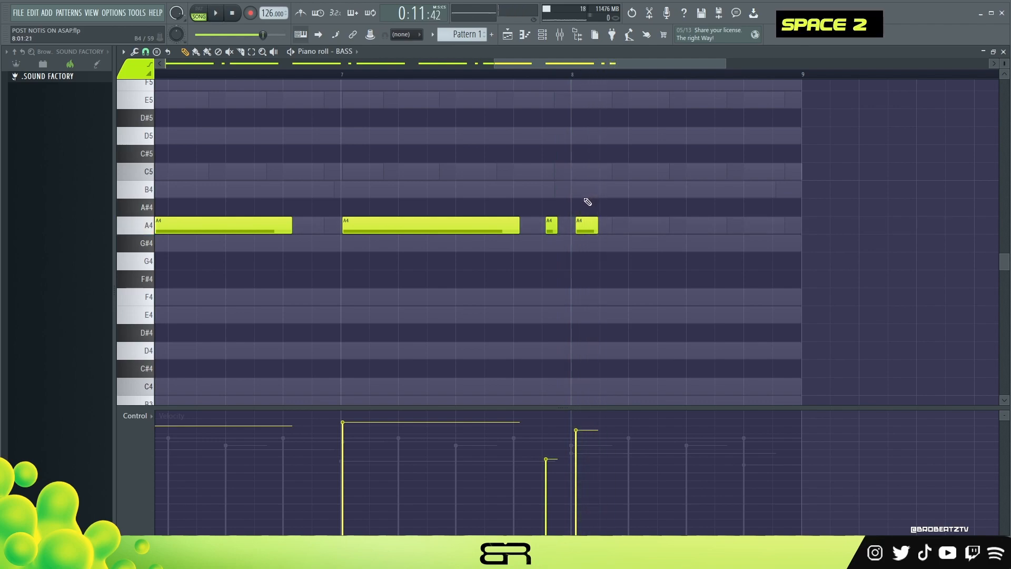
click(632, 190)
click(661, 172)
click(691, 135)
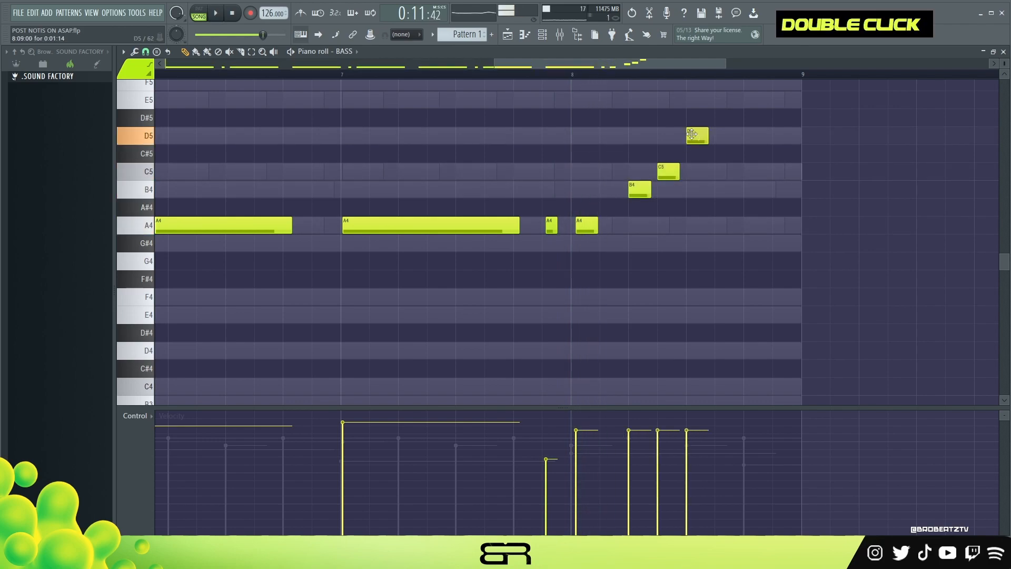
key(space)
- Lengthen the bar 8 D5 bass note to nearly the end of the bar and slope the run's velocities downward
right_click(699, 137)
key(space)
click(688, 136)
drag(706, 140, 794, 161)
drag(616, 427, 673, 438)
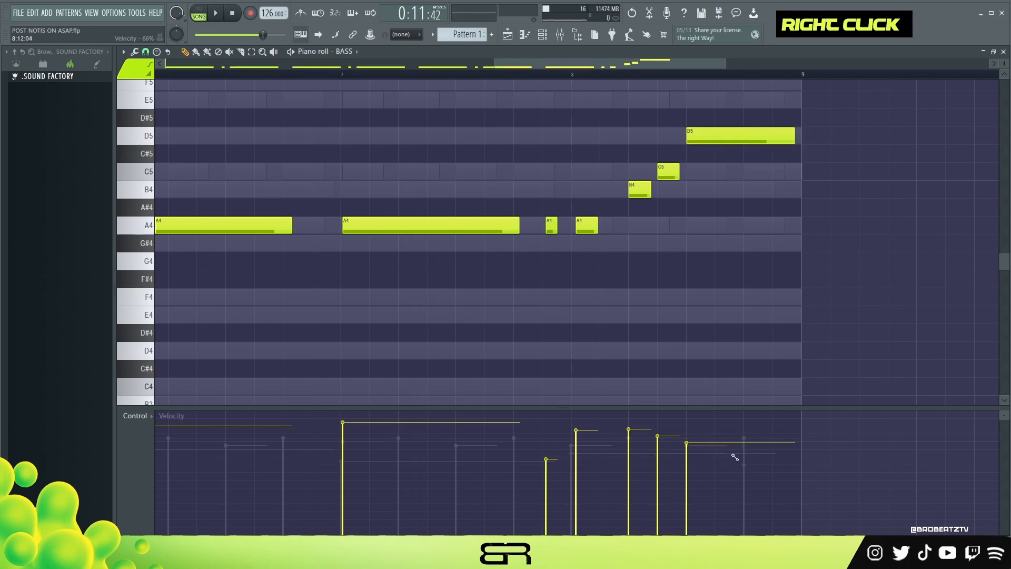
- Shorten the bar 8 B4 bass note, lower its velocity, and play the ending
alt+click(647, 195)
scroll(638, 195, down, 1)
scroll(638, 195, down, 4)
key(space)
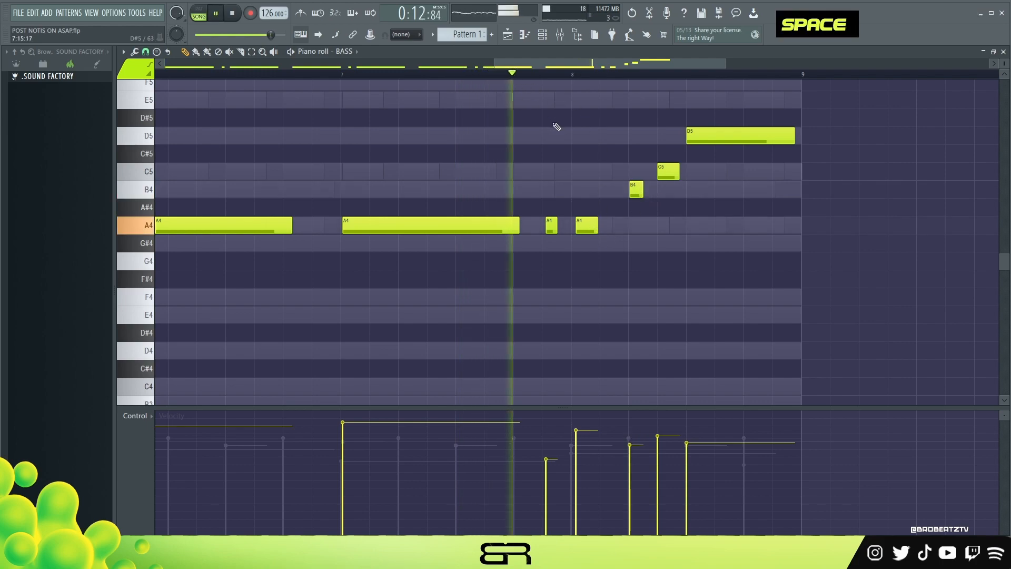
key(space)
key(space)
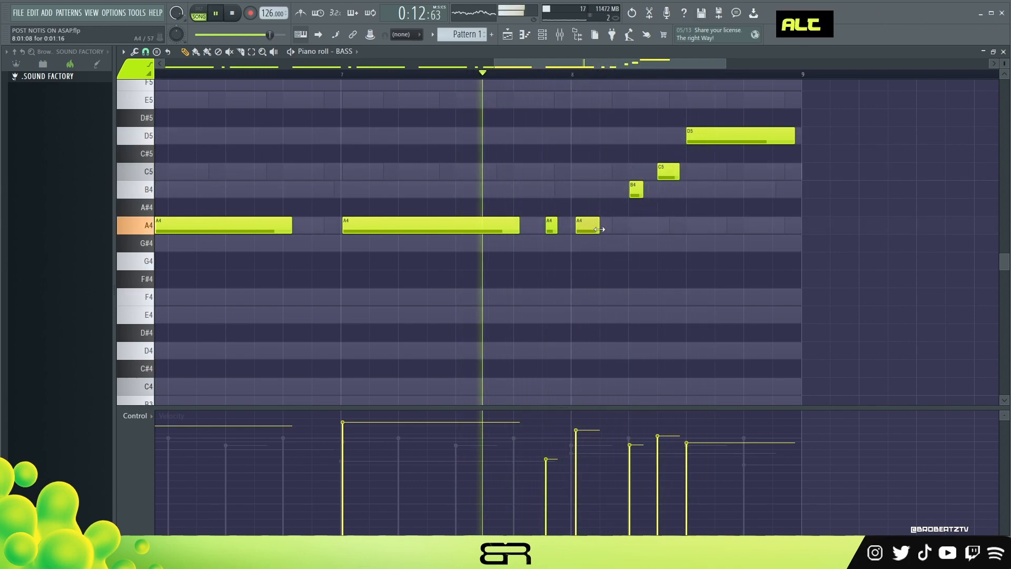
- Lengthen the bar 8 A4, B4 and C5 bass notes until they connect, nudging the run from B4 slightly later
drag(598, 221, 631, 221)
key(space)
key(space)
alt+click(648, 189)
right_click(653, 189)
drag(679, 176, 654, 191)
key(space)
key(space)
key(space)
scroll(643, 190, down, 3)
key(space)
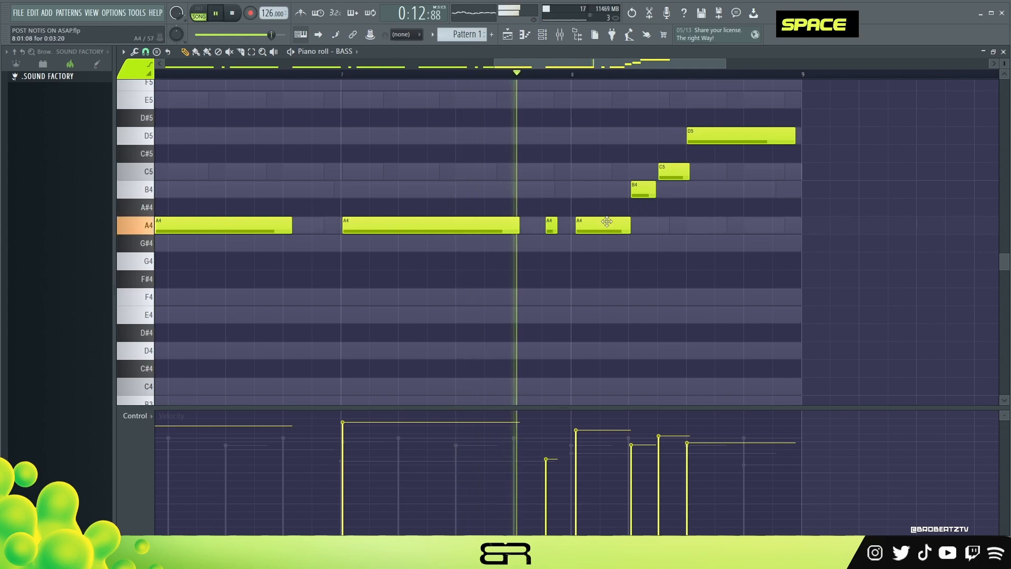
- Nudge the bar 8 A4 bass note slightly later and play the ending of the eight-bar part
scroll(607, 221, down, 1)
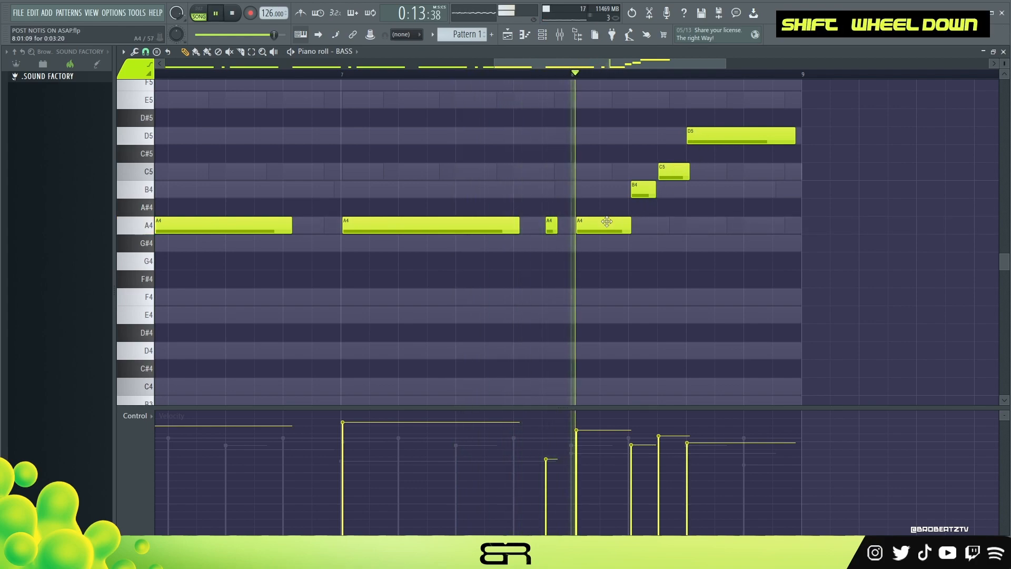
alt+click(658, 195)
right_click(665, 196)
key(space)
ctrl+right_click(584, 178)
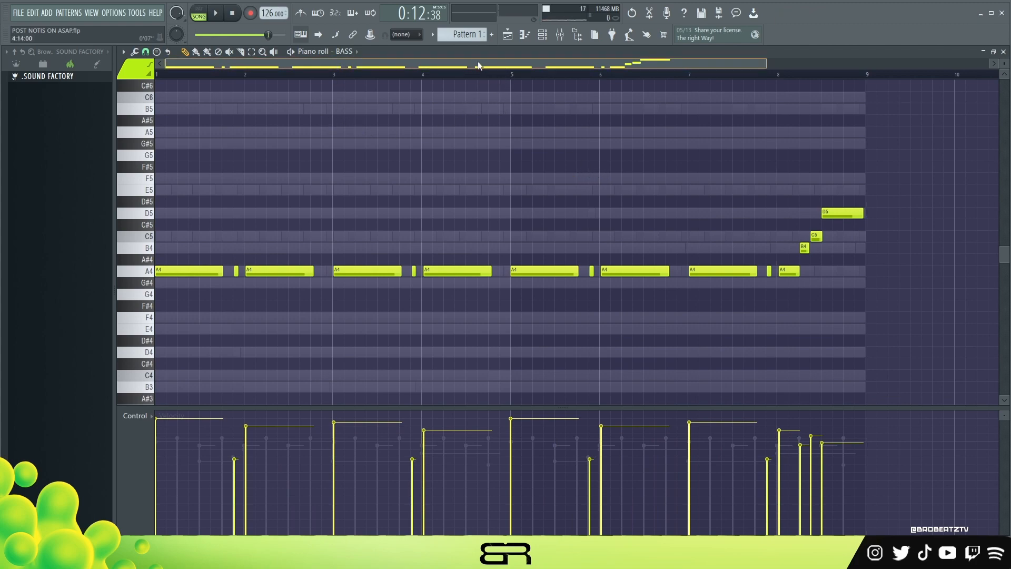
- Switch to the BELL channel, audition its Tinker Bells preset, and return to its empty piano roll
click(543, 36)
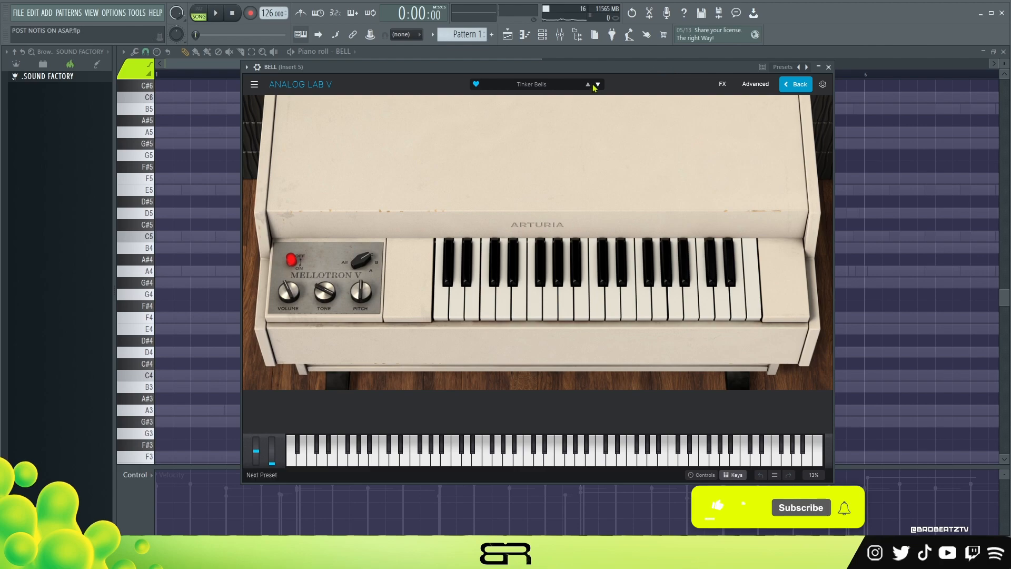
click(562, 456)
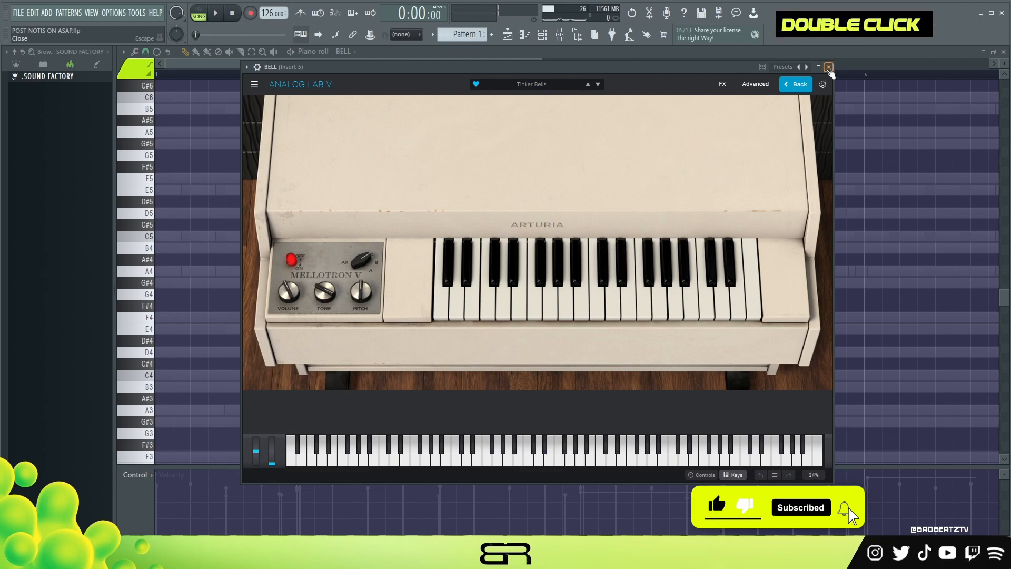
click(829, 68)
right_click(345, 115)
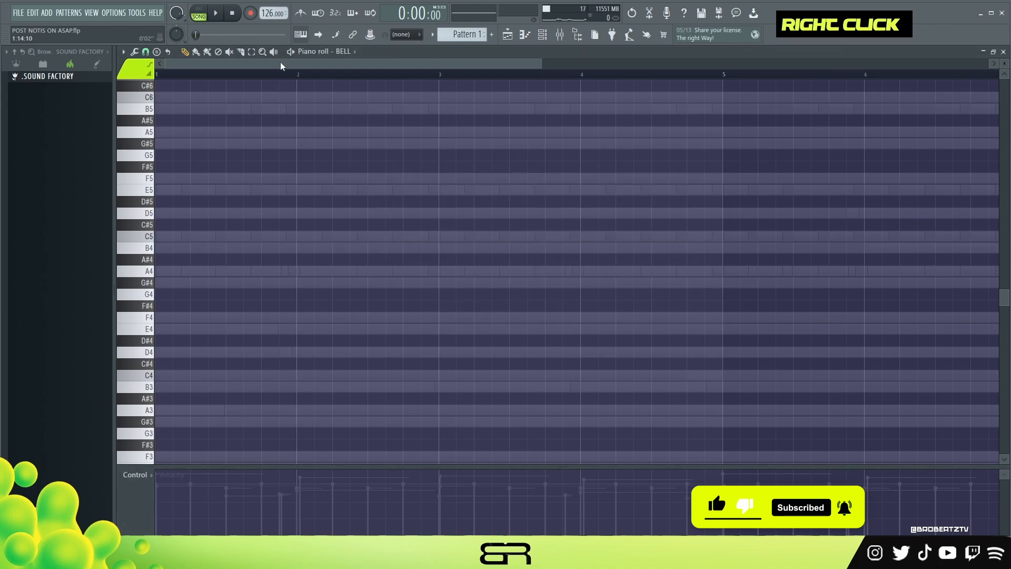
- Play the existing arrangement against the empty BELL part and place a short A4 at the start of bar 1
drag(542, 64, 681, 90)
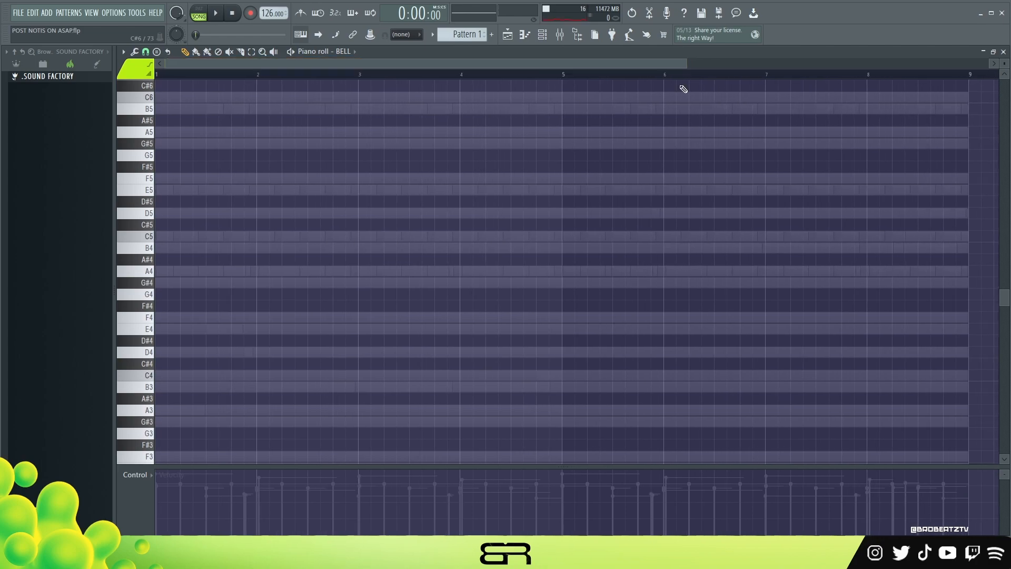
click(219, 15)
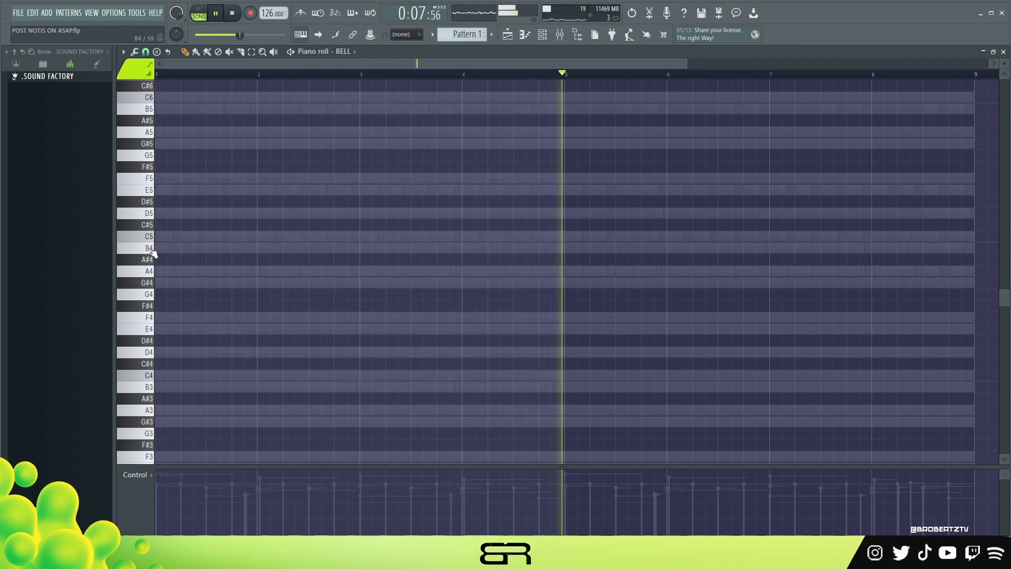
key(space)
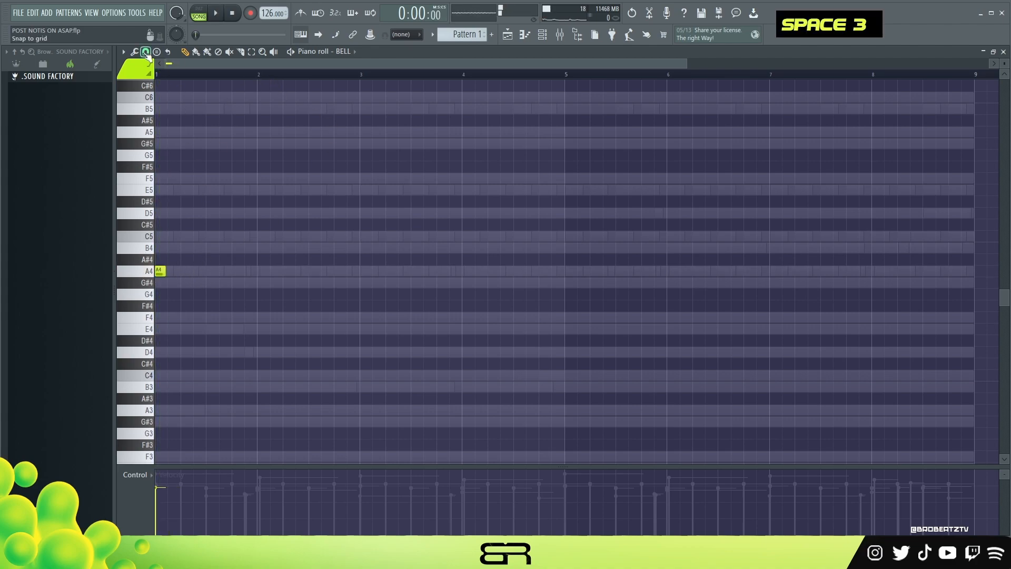
click(145, 51)
click(161, 179)
scroll(144, 72, up, 1)
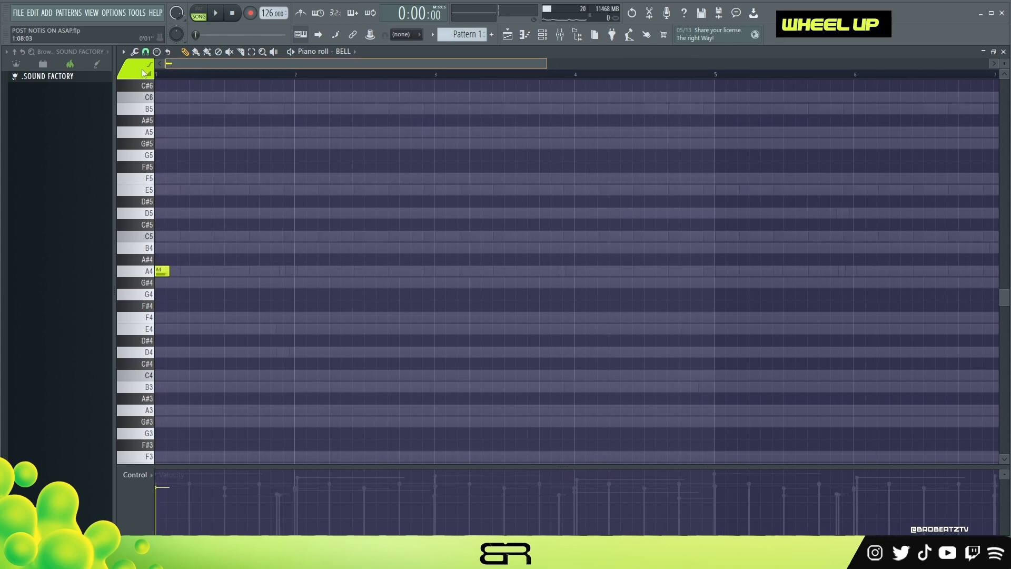
drag(169, 274, 300, 285)
ctrl+click(208, 273)
mouse_move(207, 273)
mouse_down()
mouse_move(184, 236)
mouse_move(219, 231)
mouse_move(253, 183)
mouse_up()
right_click(265, 193)
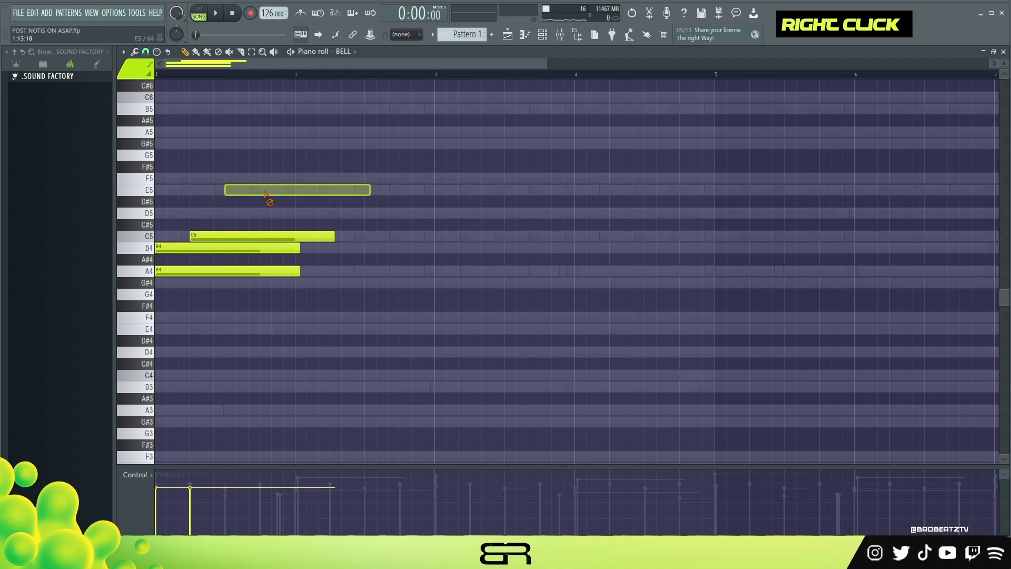
right_click(257, 236)
right_click(227, 249)
- Move the A4 bell note to beat 3 of bar 2 and shorten it to about one step
drag(184, 272, 427, 273)
drag(544, 272, 410, 271)
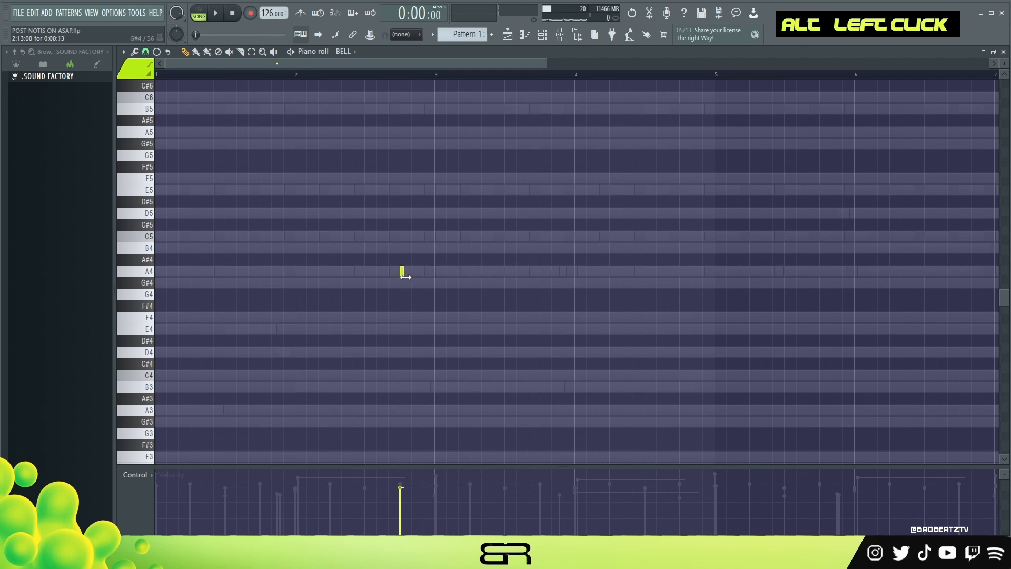
scroll(399, 78, up, 3)
scroll(399, 78, up, 2)
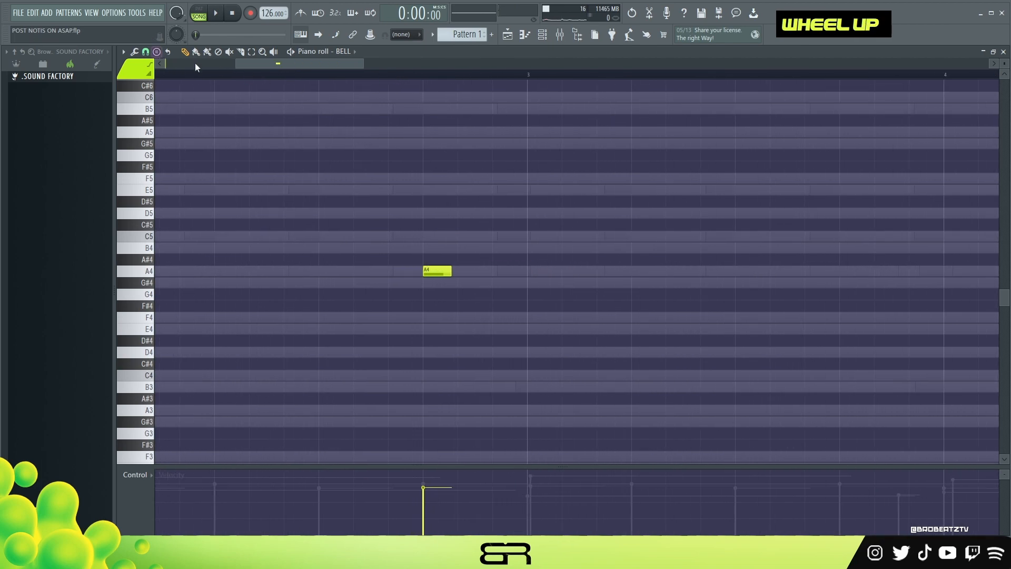
drag(432, 270, 338, 281)
right_click(340, 245)
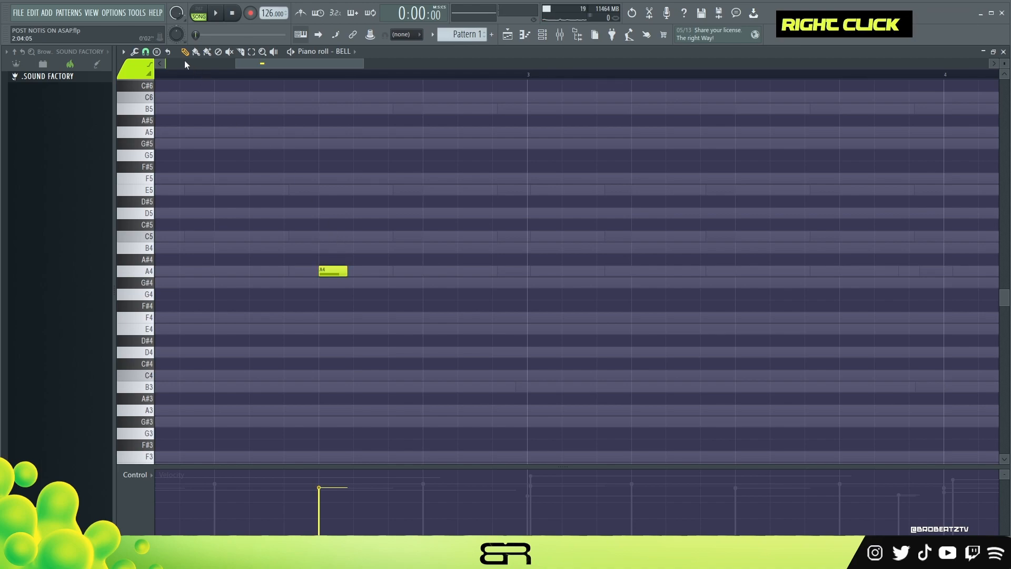
- Add D5 and E5 bell notes following the A4 in bar 2 and play the rising motif
key(space)
click(342, 215)
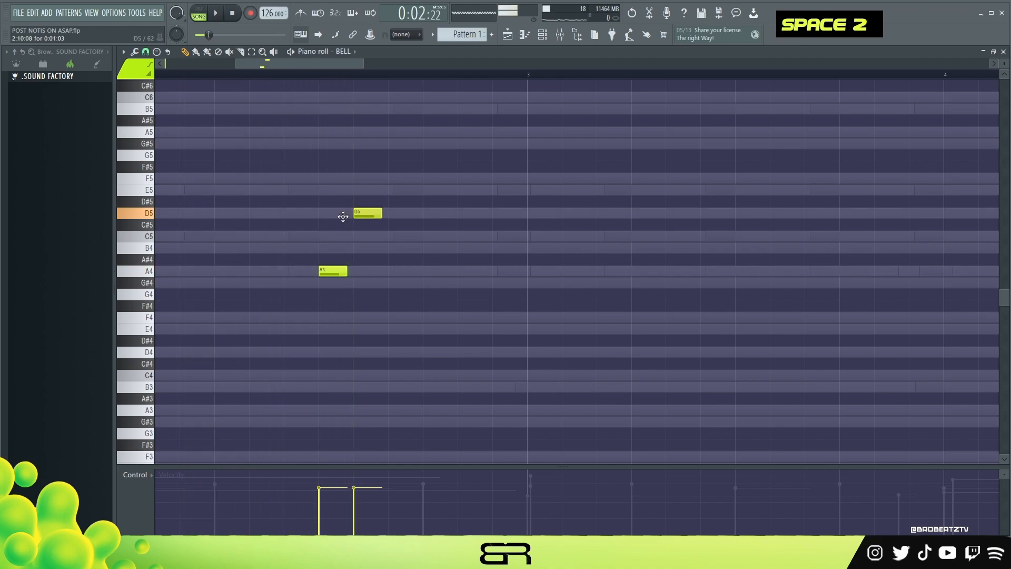
click(373, 190)
key(space)
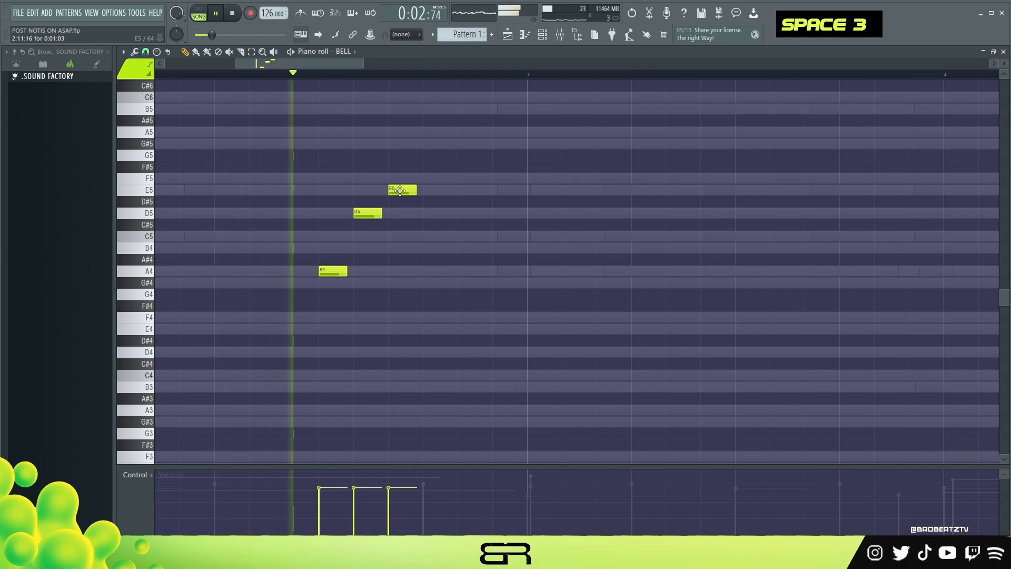
key(space)
- Shift the D5 and E5 bell notes earlier to tighten the motif and shorten both to under half a step
drag(369, 213, 350, 219)
drag(400, 191, 366, 190)
click(383, 190)
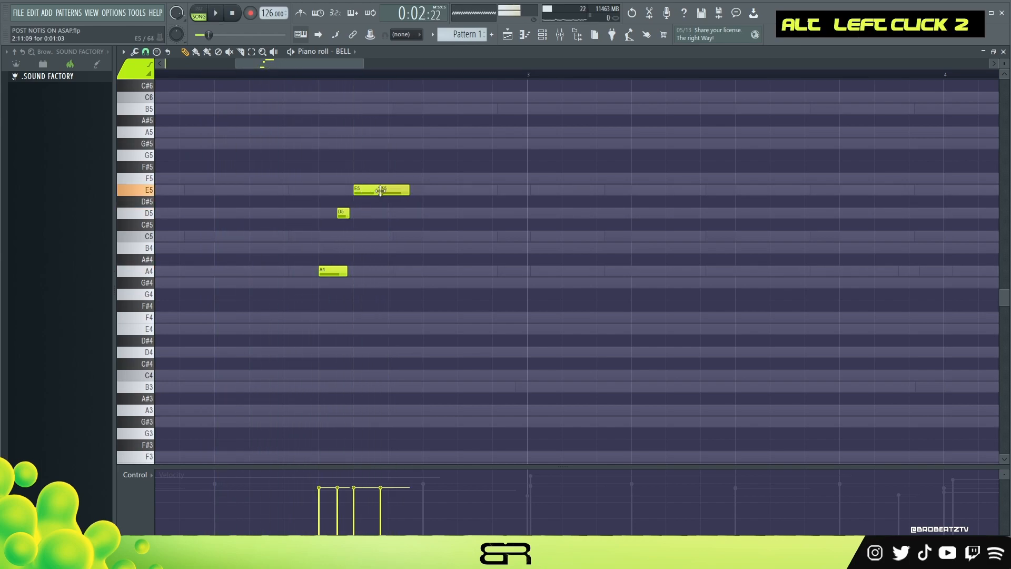
right_click(378, 190)
drag(384, 191, 359, 193)
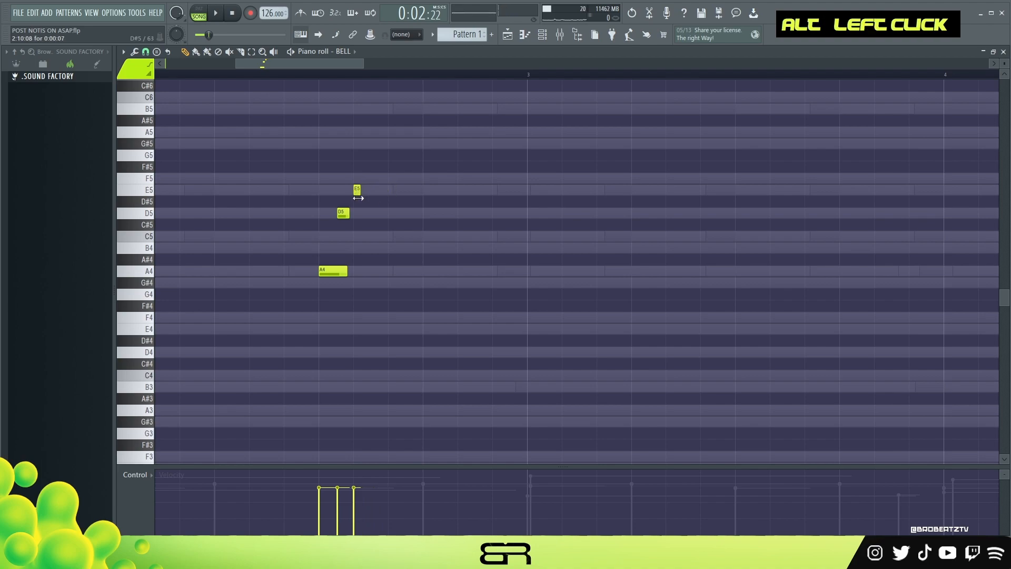
- Nudge the E5 bell note earlier, lengthen D5 slightly, and trim the A4 before playing the motif
shift+scroll(356, 193, up, 2)
alt+click(349, 215)
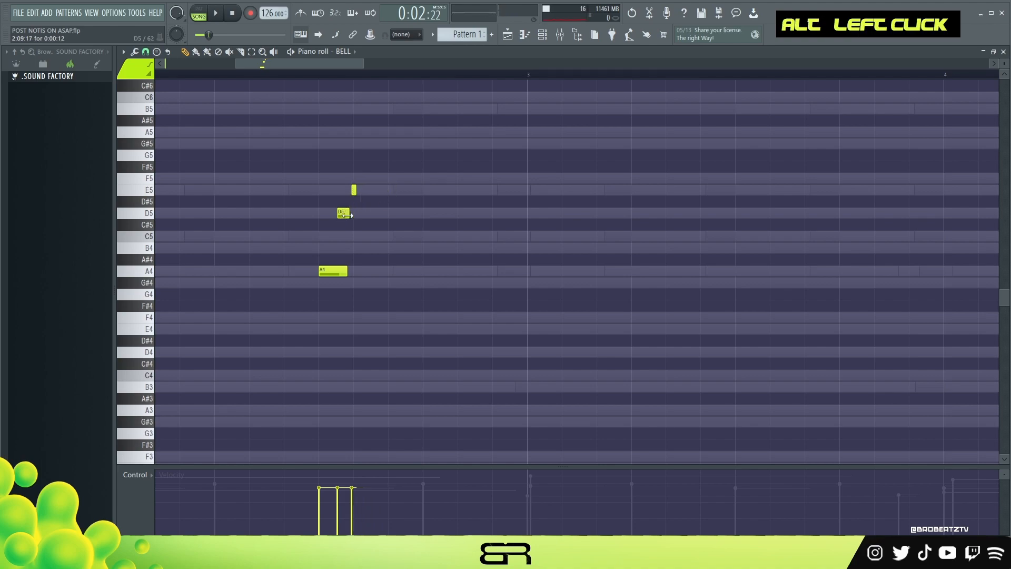
alt+drag(348, 265, 342, 264)
key(space)
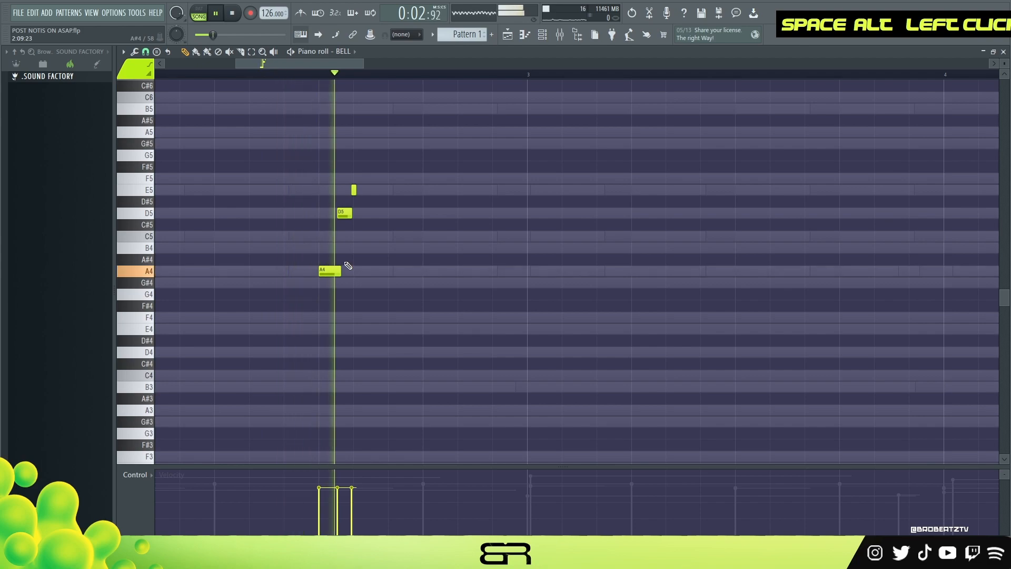
- Nudge the A4 bell note slightly later and the D5 and E5 slightly earlier, and play the motif
shift+scroll(331, 270, down, 3)
key(space)
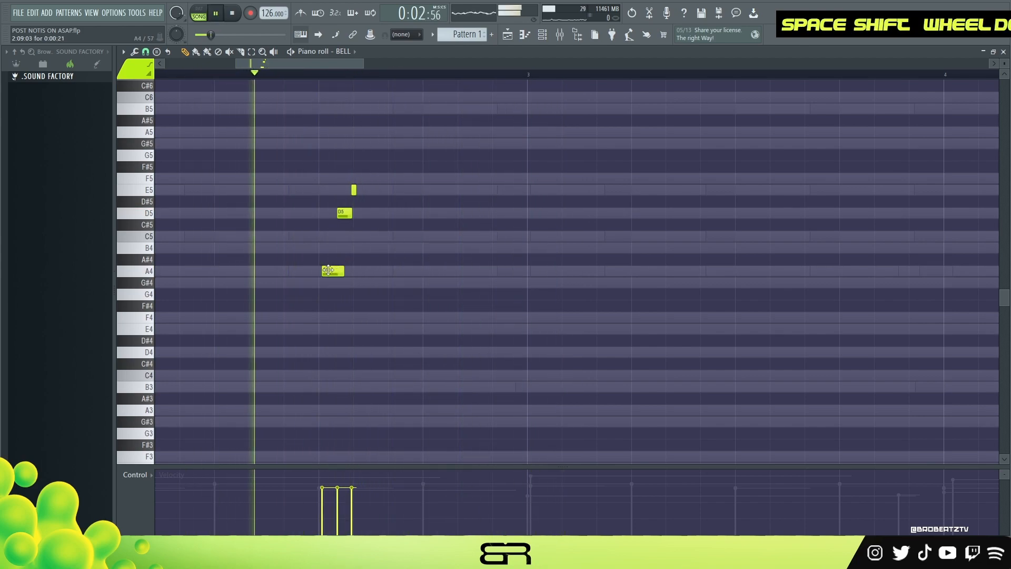
shift+scroll(352, 192, up, 2)
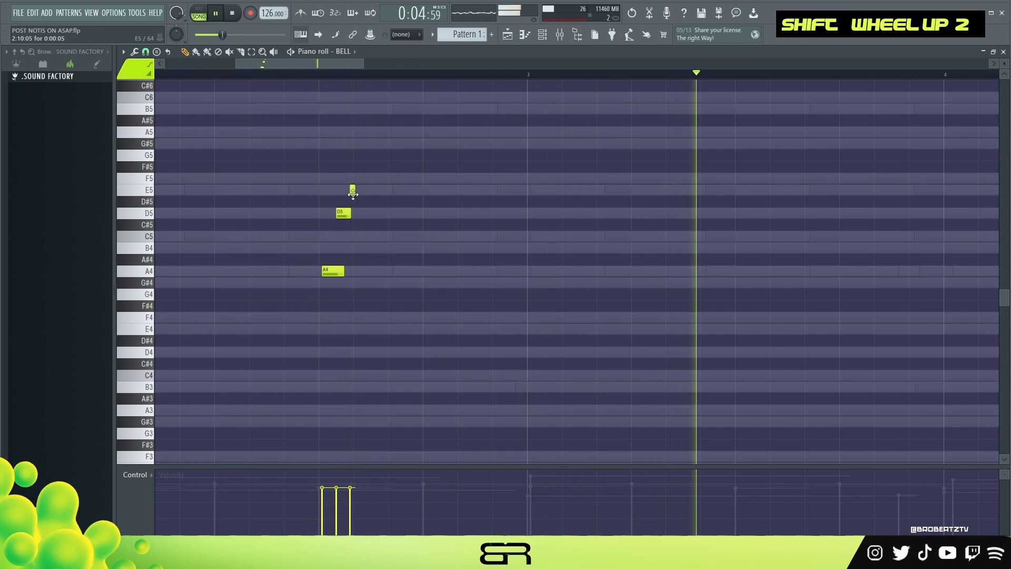
key(space)
- Trim the end of the D5 bell note slightly and play the motif in bar 2
key(space)
key(space)
alt+drag(351, 215, 346, 217)
key(space)
key(space)
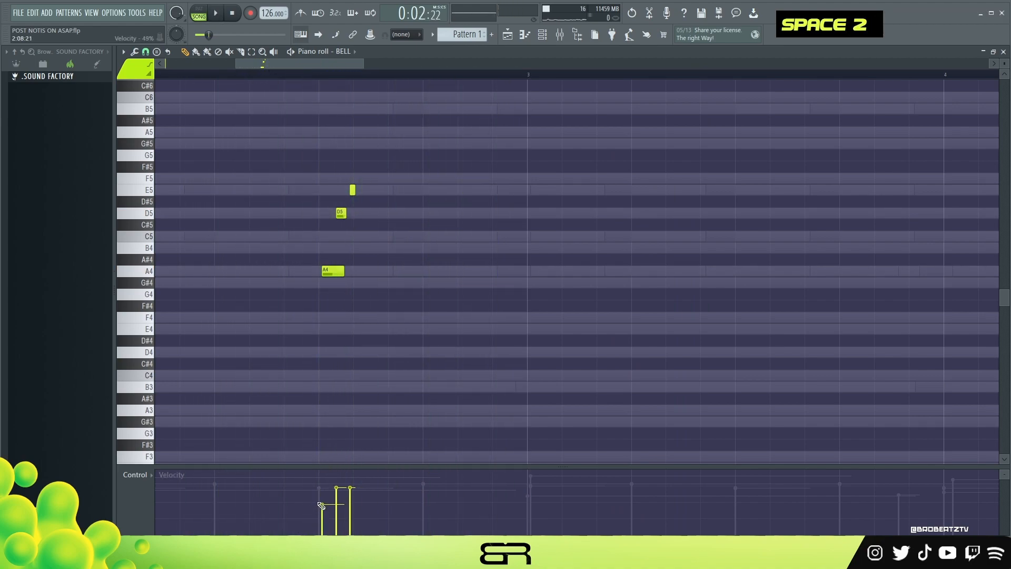
- Shape the bell motif's velocities to rise from A4 to E5, raise all three slightly, and play it
drag(316, 503, 336, 495)
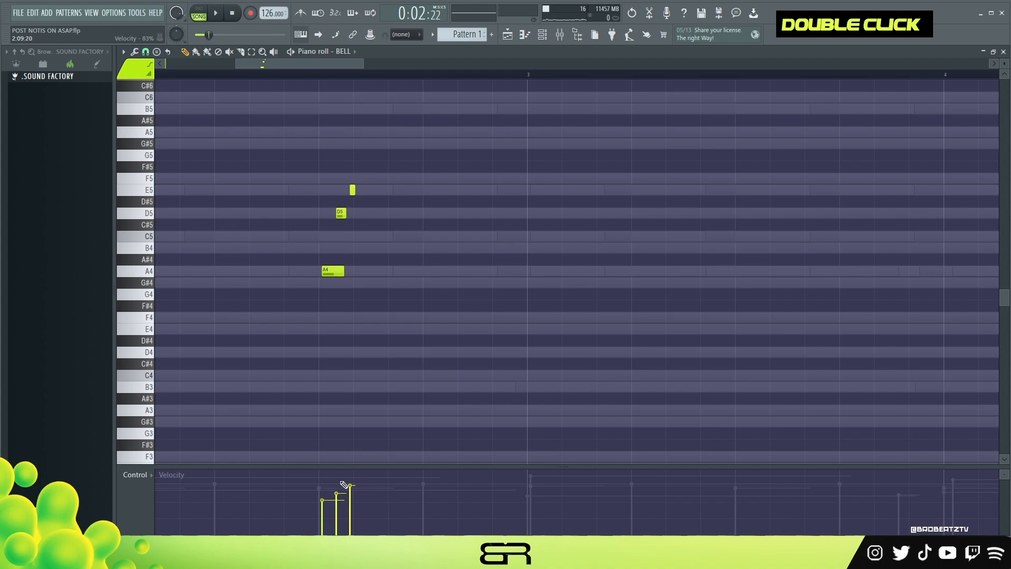
key(ctrl+a)
alt+scroll(389, 354, up, 4)
key(space)
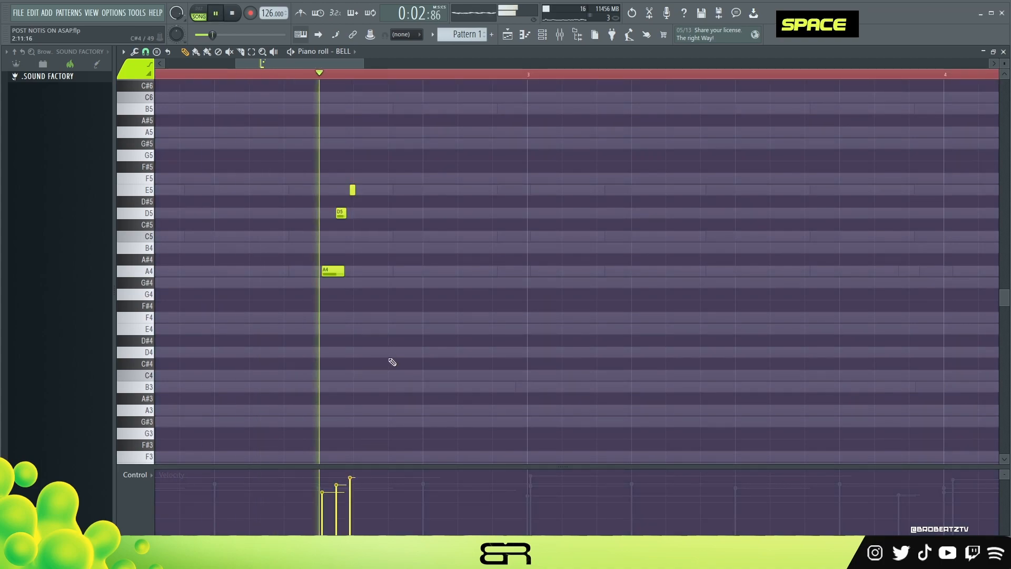
key(space)
- Copy the three-note bell motif from bar 2 to the same position in bar 8
ctrl+right_click(385, 273)
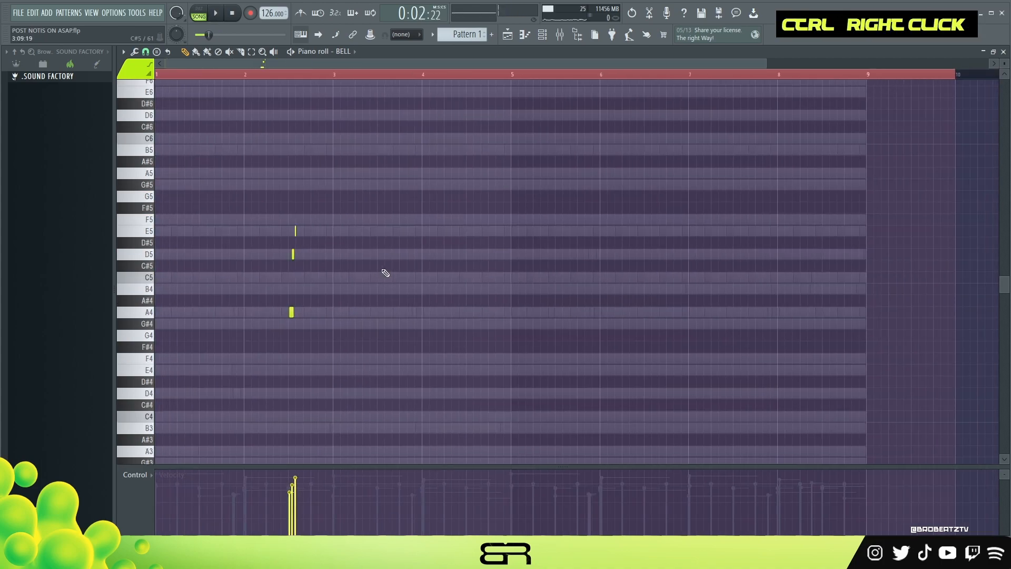
ctrl+drag(340, 200, 252, 350)
shift+drag(292, 316, 482, 327)
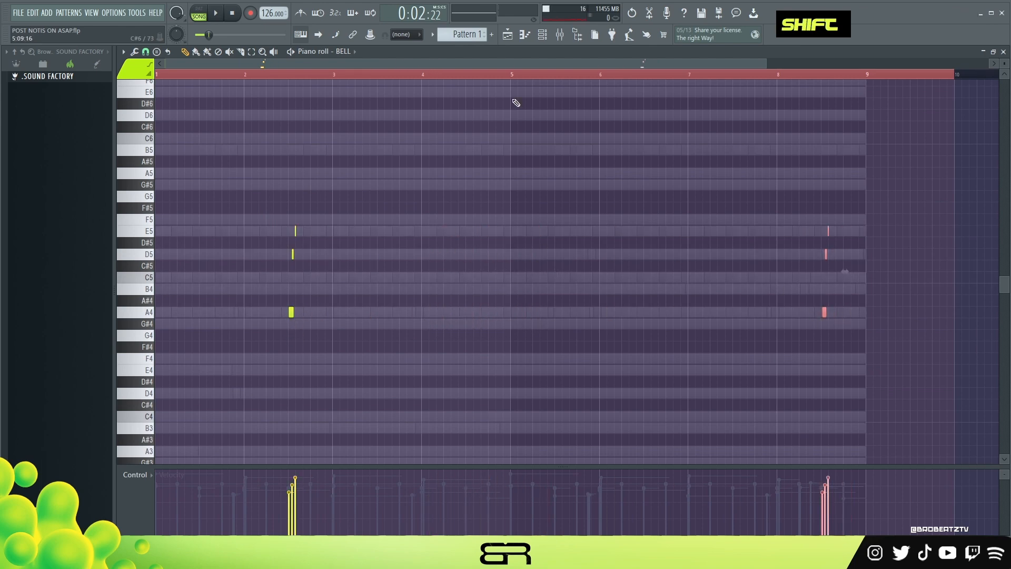
- Inspect the BASS part's bar 8 ending in its piano roll and return to the BELL part
click(545, 36)
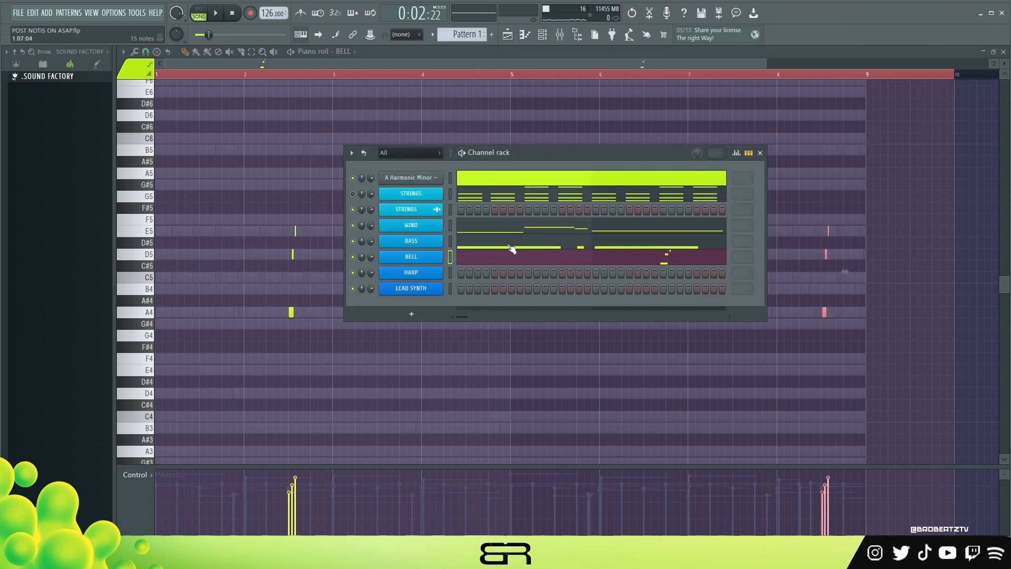
click(507, 243)
ctrl+drag(897, 227, 750, 345)
right_click(751, 347)
click(545, 40)
click(451, 238)
- Delete the bell motif in bar 2, focus on the bar 8 copy, and start playback
ctrl+drag(360, 203, 266, 330)
key(Delete)
ctrl+drag(896, 191, 808, 369)
scroll(831, 78, up, 3)
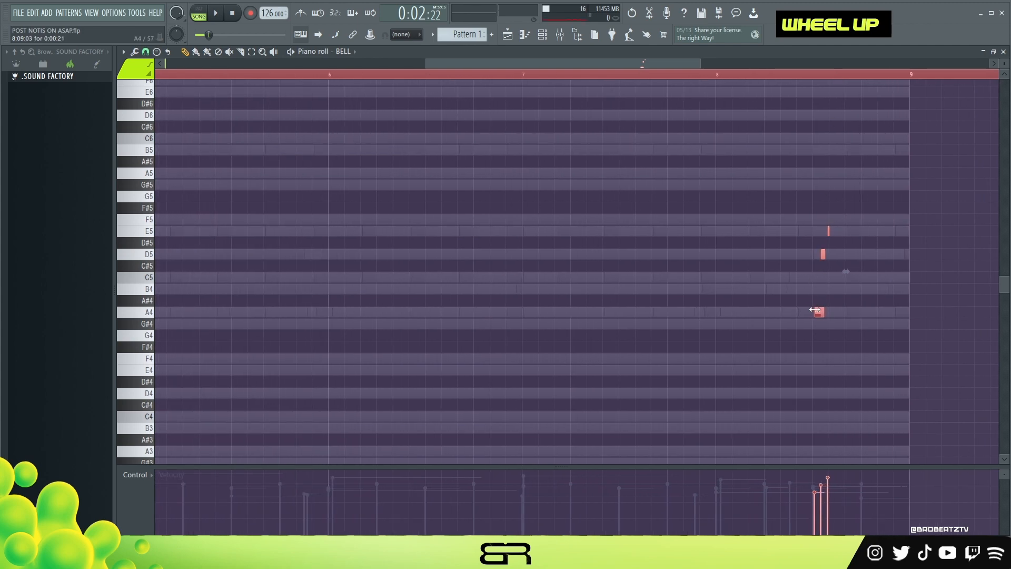
key(space)
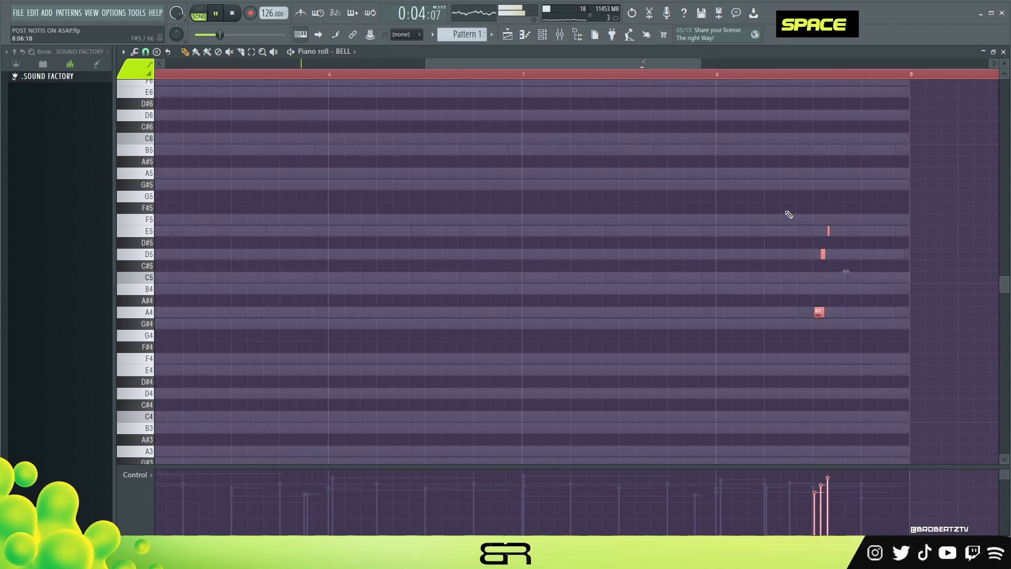
- Raise the bar 8 bell motif one octave to A5, D6 and E6, comparing it with the lower octave during playback
key(ctrl+Up)
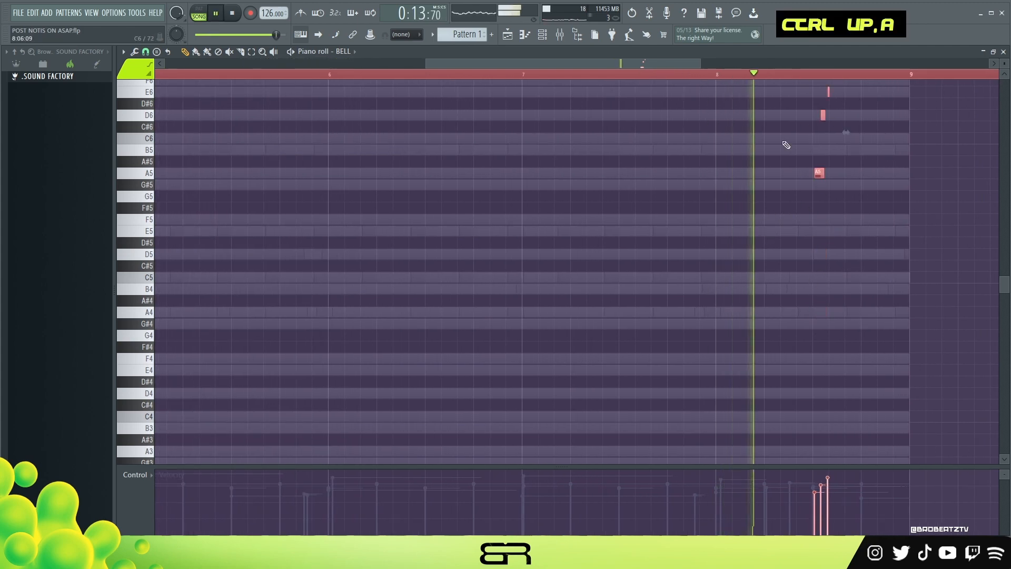
key(space)
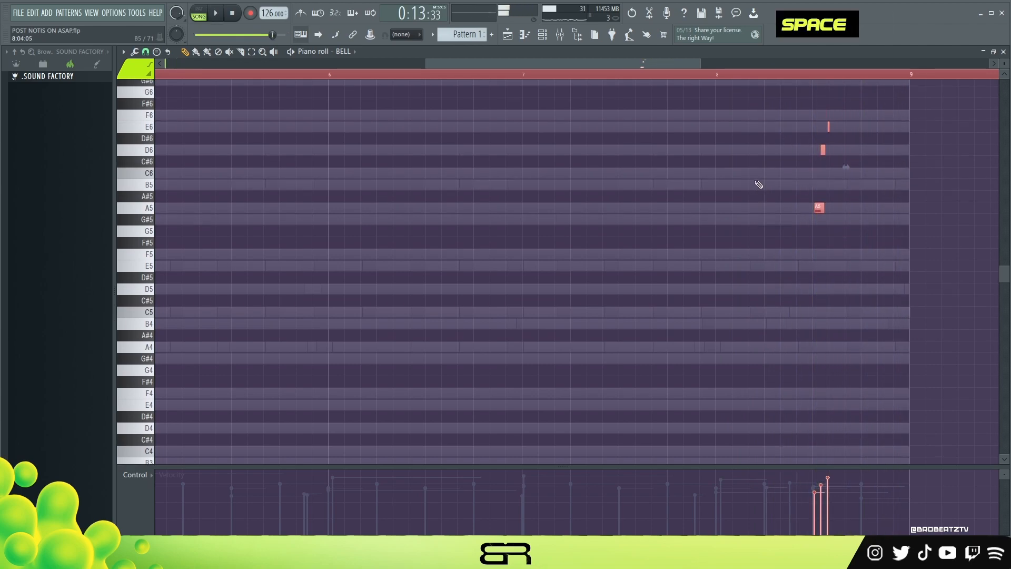
ctrl+right_click(759, 186)
key(ctrl+Down)
click(805, 159)
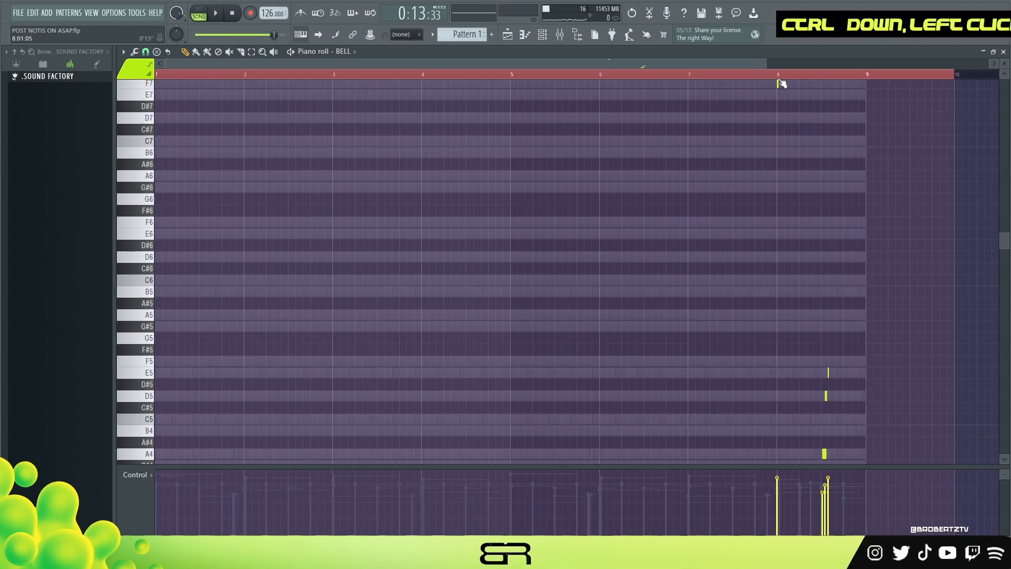
right_click(787, 74)
key(ctrl+a)
key(ctrl+Up)
right_click(723, 271)
key(space)
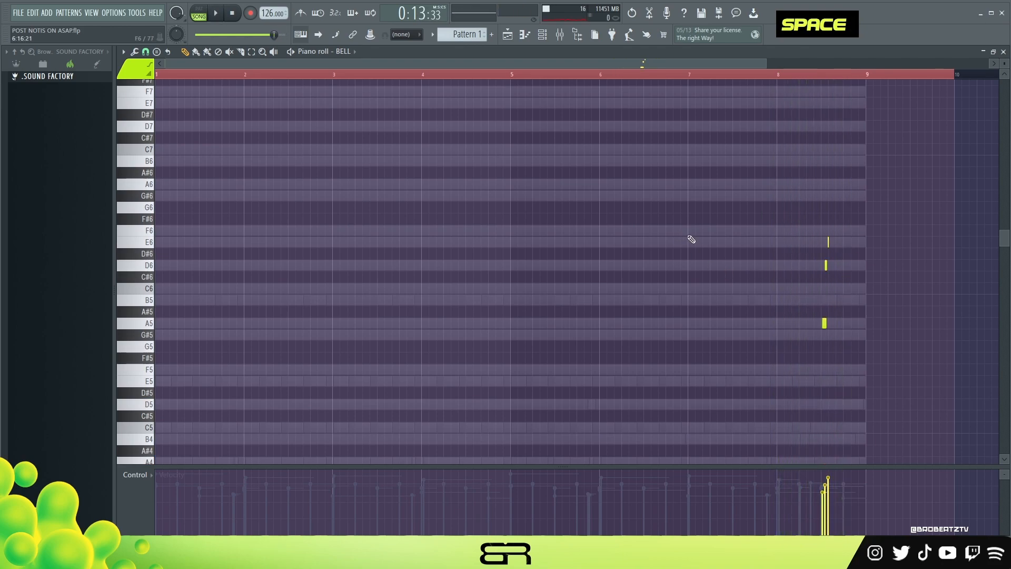
- Clear the time selection, play the song's ending with the bar 8 bell motif, and return to its notes
double_click(616, 78)
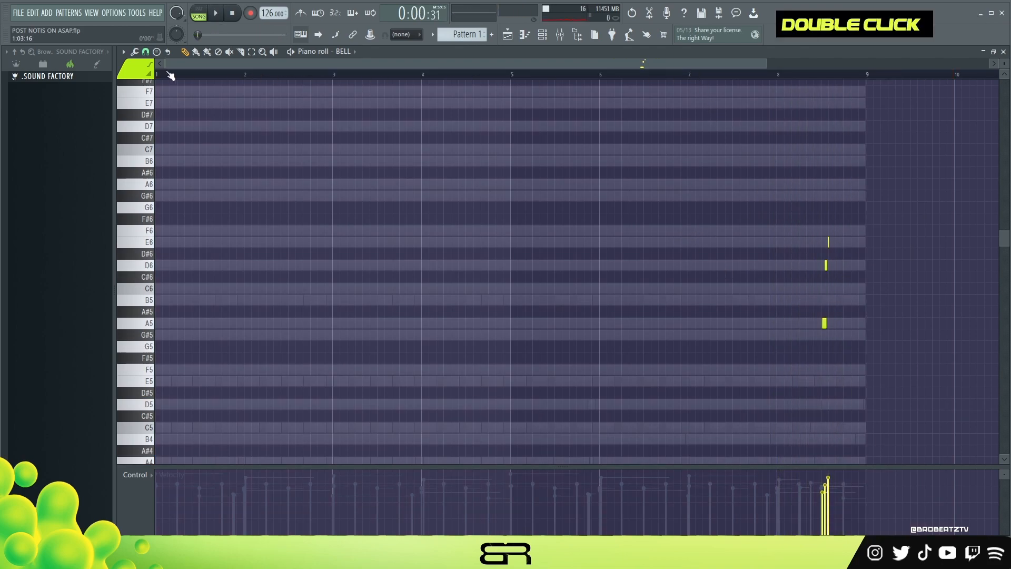
drag(208, 74, 823, 100)
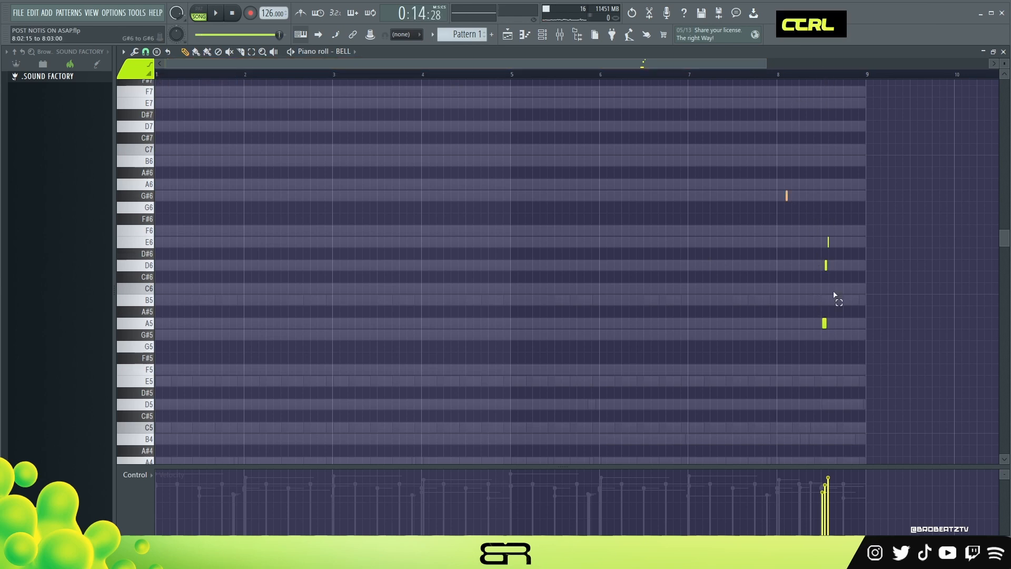
drag(785, 191, 876, 374)
right_click(729, 322)
- Bring up the HARP instrument with its Blue Moon preset, close it, and open the HARP piano roll
click(544, 39)
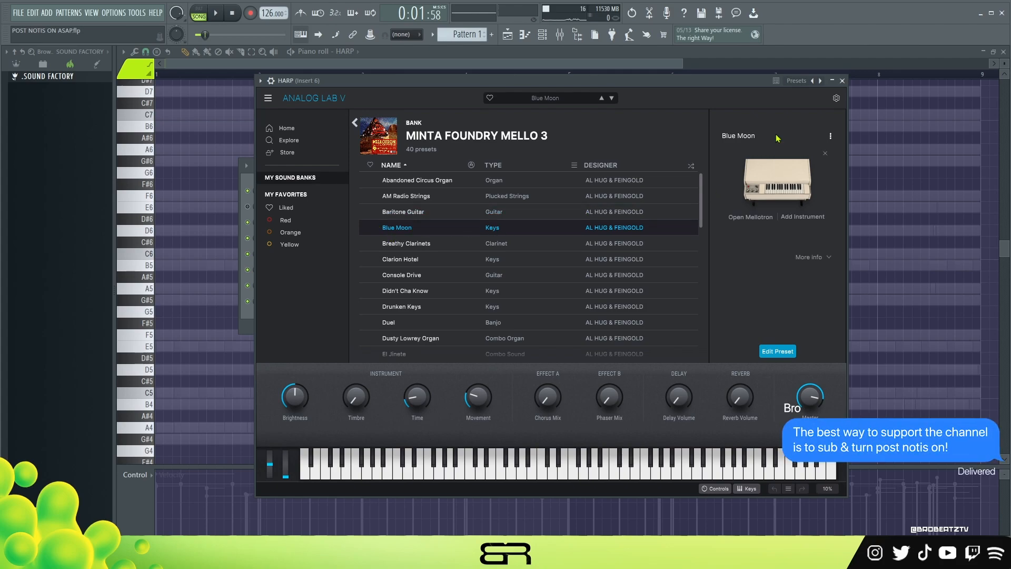
click(842, 81)
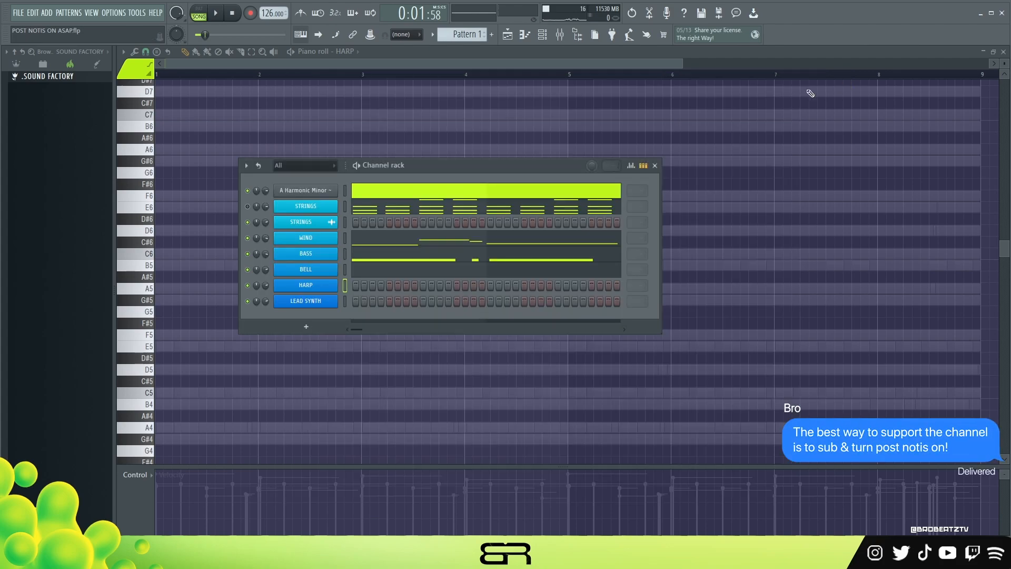
right_click(199, 186)
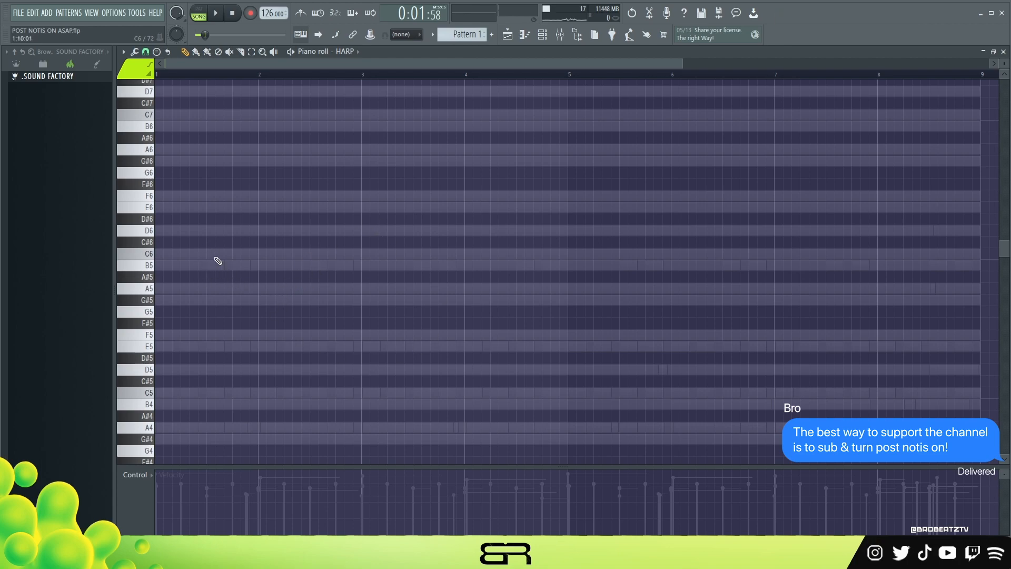
key(space)
key(space)
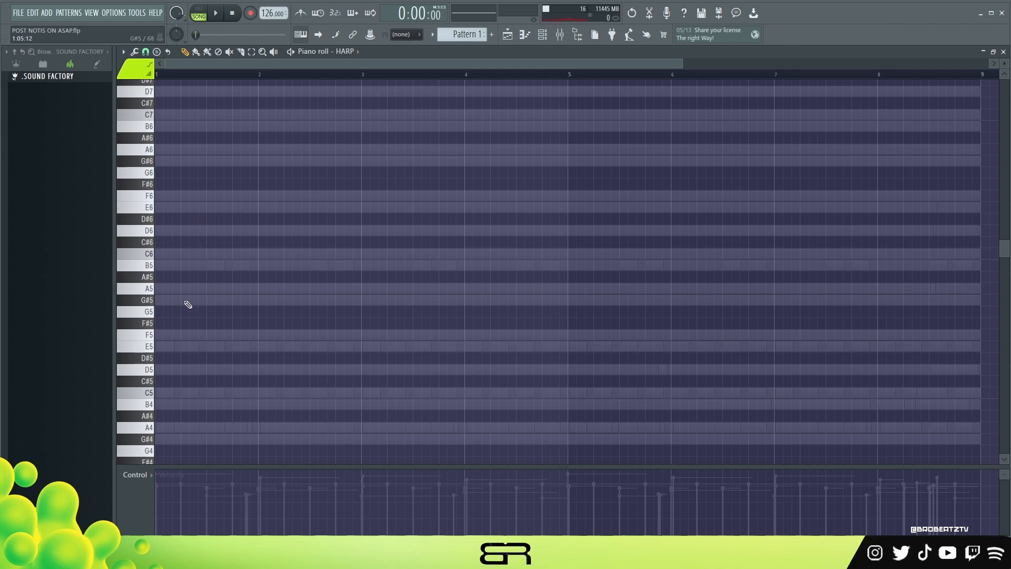
- Set snapping to 1/2 beat and draw a nearly bar-long A5, C6 and E6 chord in bar 1 of HARP
drag(169, 295, 175, 285)
ctrl+click(176, 285)
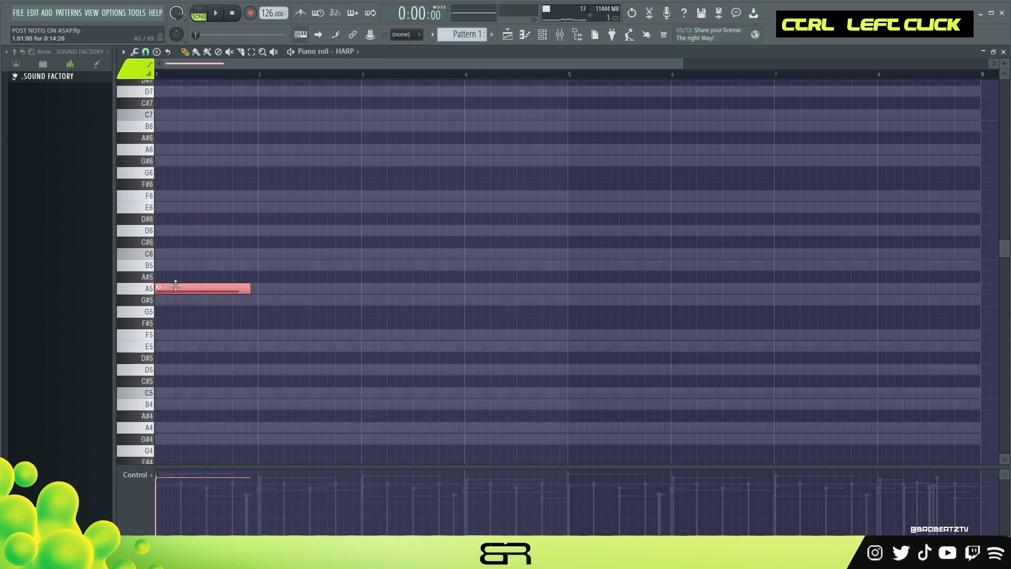
drag(1006, 64, 1006, 64)
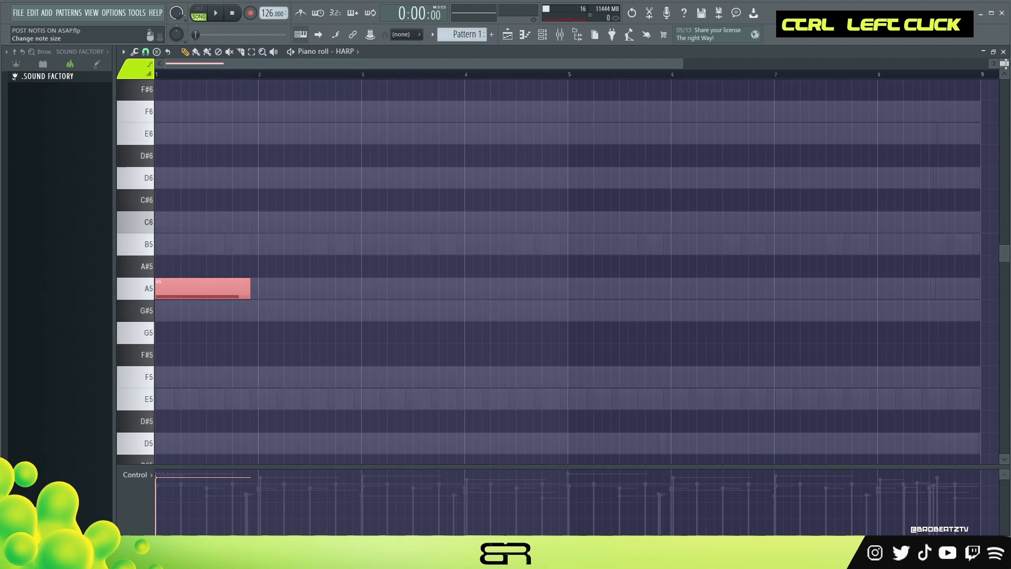
click(145, 51)
click(165, 184)
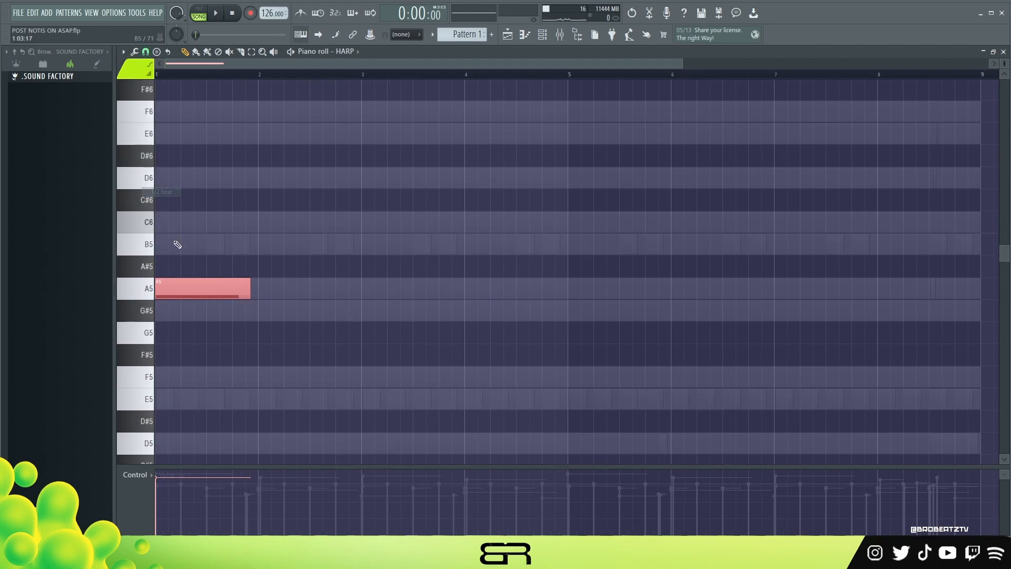
drag(684, 64, 462, 63)
mouse_move(210, 287)
mouse_down()
mouse_move(180, 211)
mouse_move(183, 130)
mouse_up()
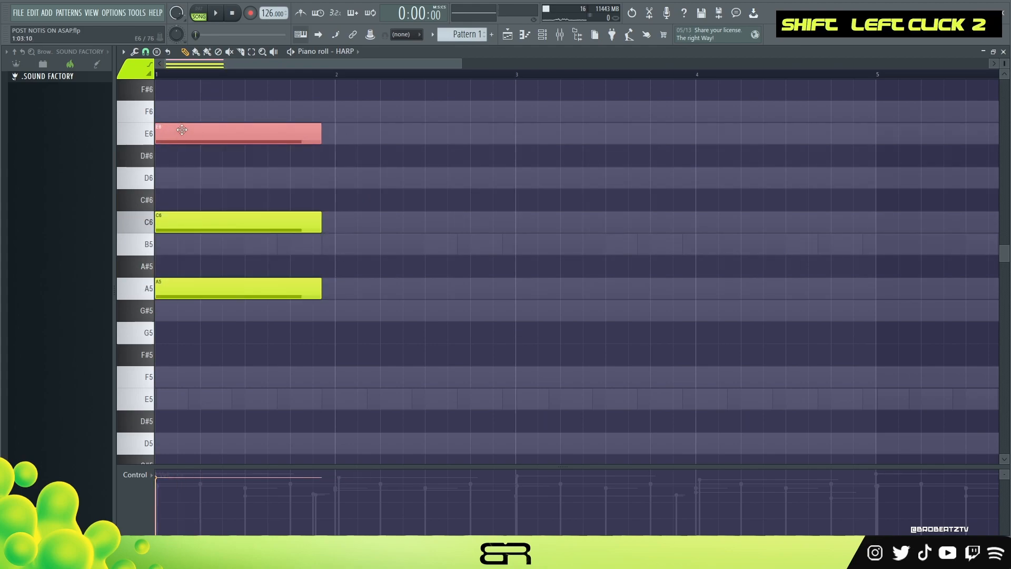
- Lower the velocities of the bar 1 harp chord slightly and shorten its notes to 0:13:06, auditioning the result
key(space)
key(ctrl+a)
alt+scroll(435, 196, down, 5)
key(space)
key(space)
scroll(436, 199, down, 2)
key(space)
key(space)
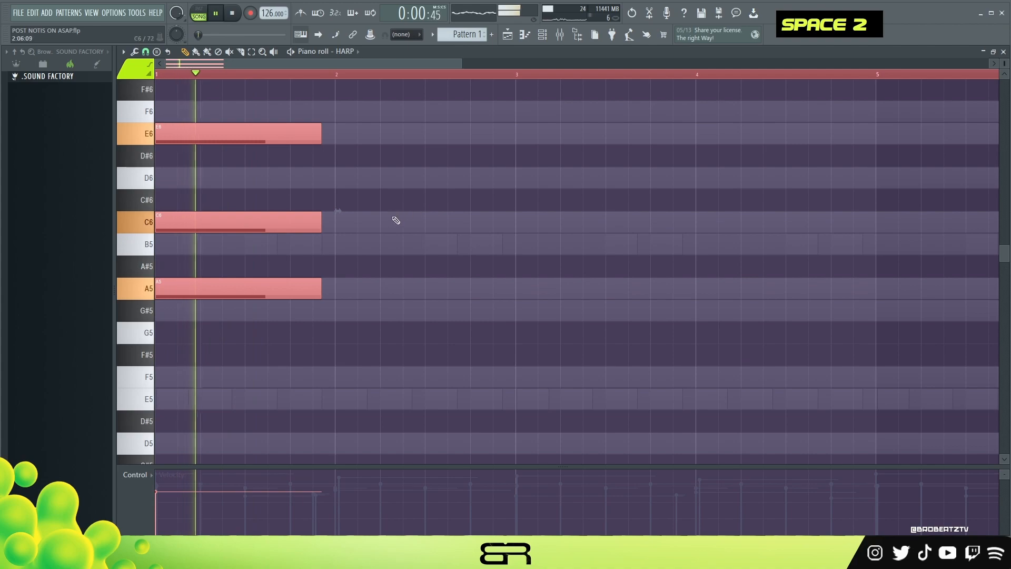
drag(321, 225, 304, 227)
key(space)
- Duplicate the harp chord into bar 2 and lower both chords one octave to A4, C5 and E5
drag(202, 227, 383, 229)
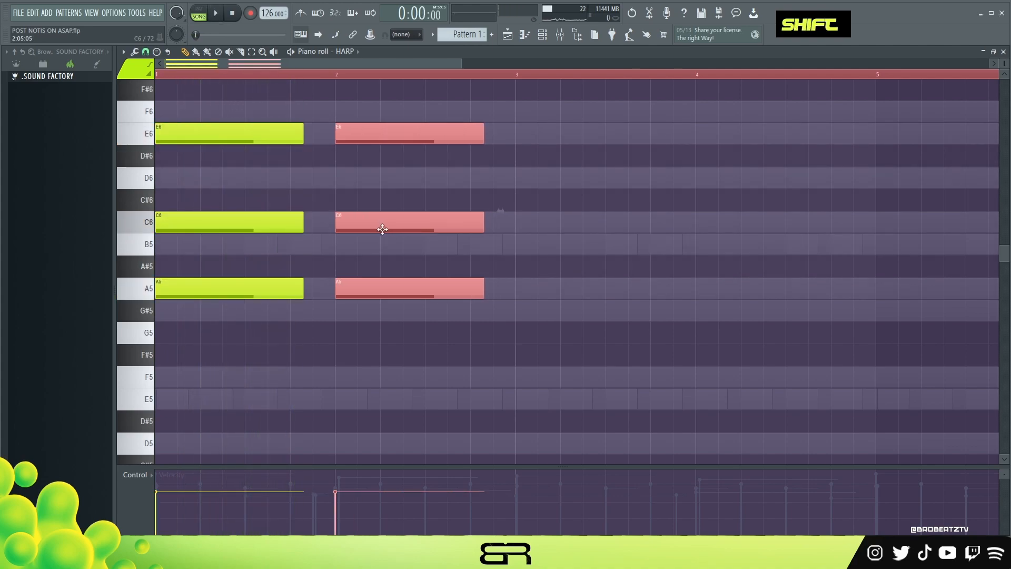
scroll(374, 169, up, 3)
key(space)
key(ctrl+a)
key(space)
key(space)
key(ctrl+Down)
key(space)
scroll(346, 208, down, 4)
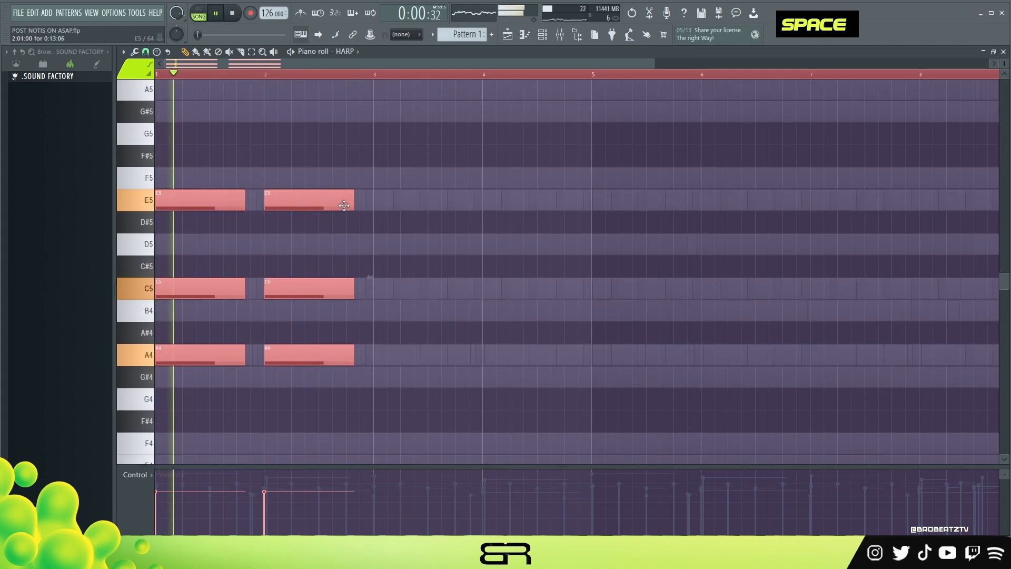
key(space)
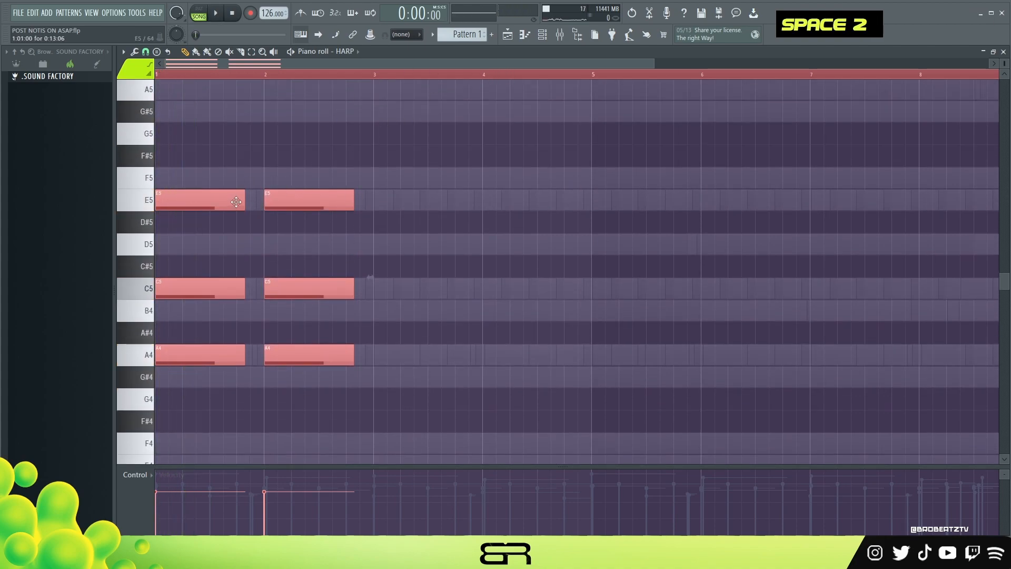
- Copy the two harp chords into bars 3 and 4, and lower the middle note of bar 4 to B4
drag(653, 62, 550, 62)
key(ctrl)
drag(289, 289, 211, 352)
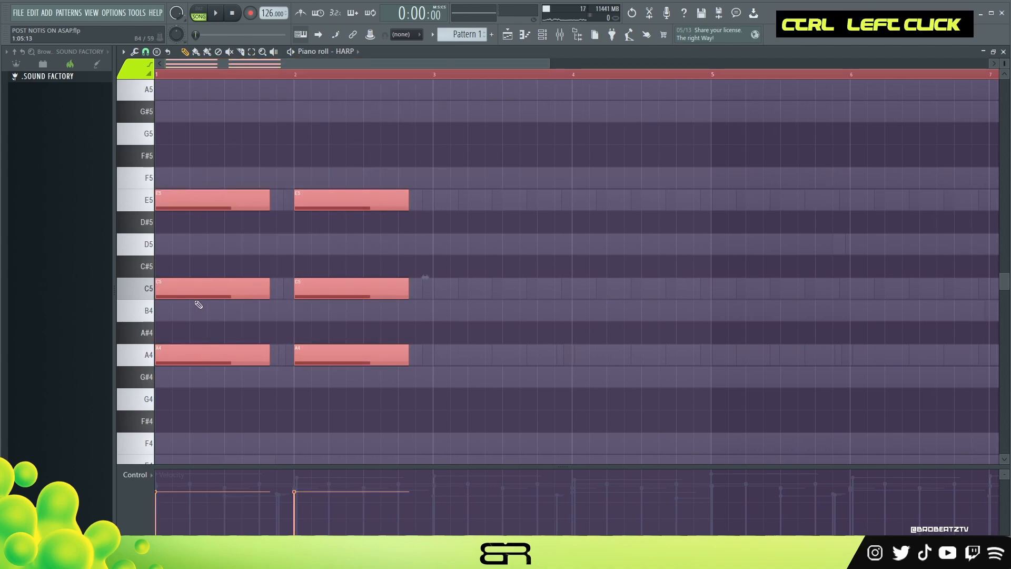
drag(201, 291, 478, 281)
right_click(484, 250)
key(space)
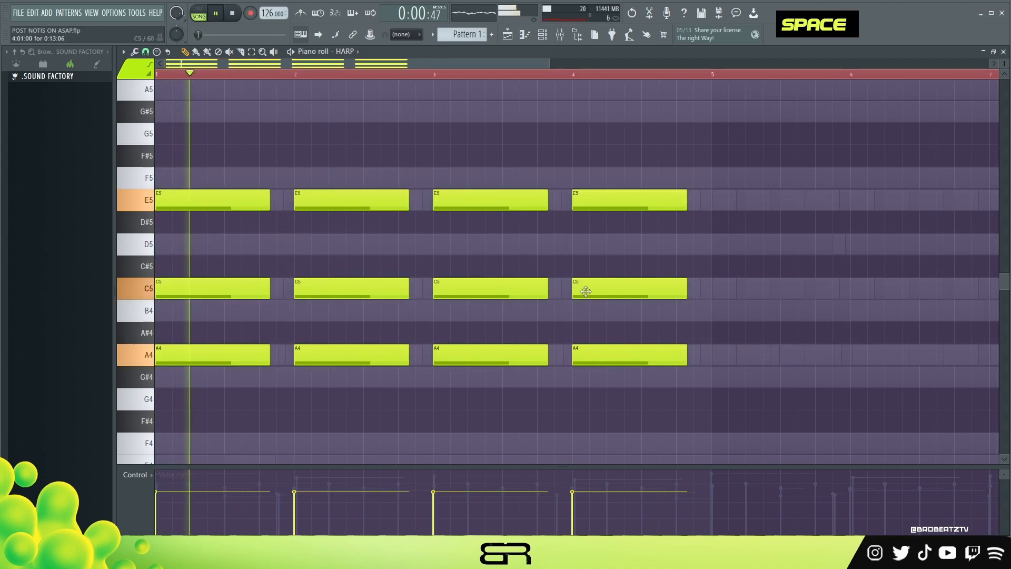
drag(583, 293, 583, 313)
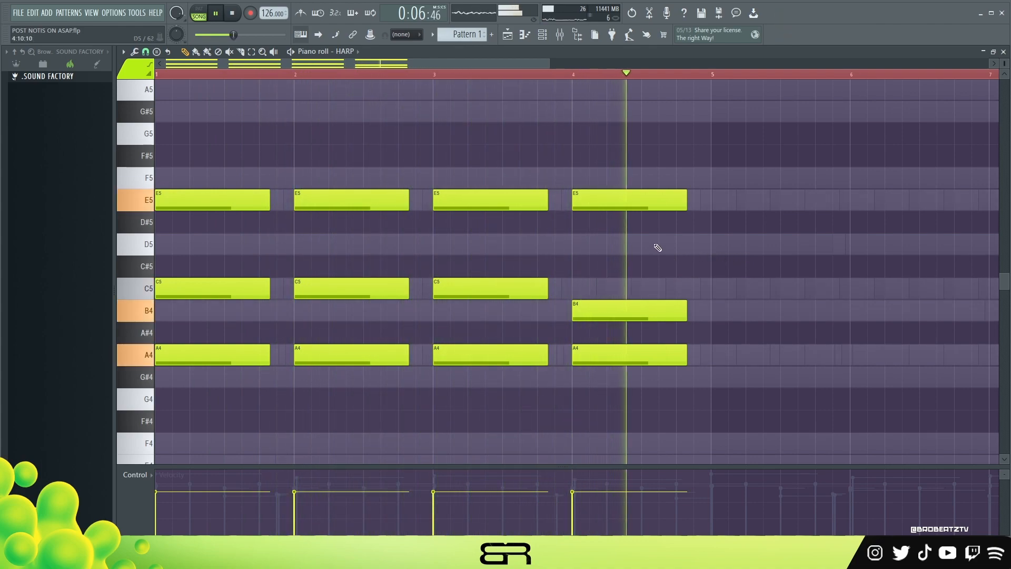
key(space)
- Duplicate the four-bar harp progression into bars 5 to 8 and play it
scroll(499, 78, down, 2)
key(ctrl+a)
drag(195, 205, 616, 213)
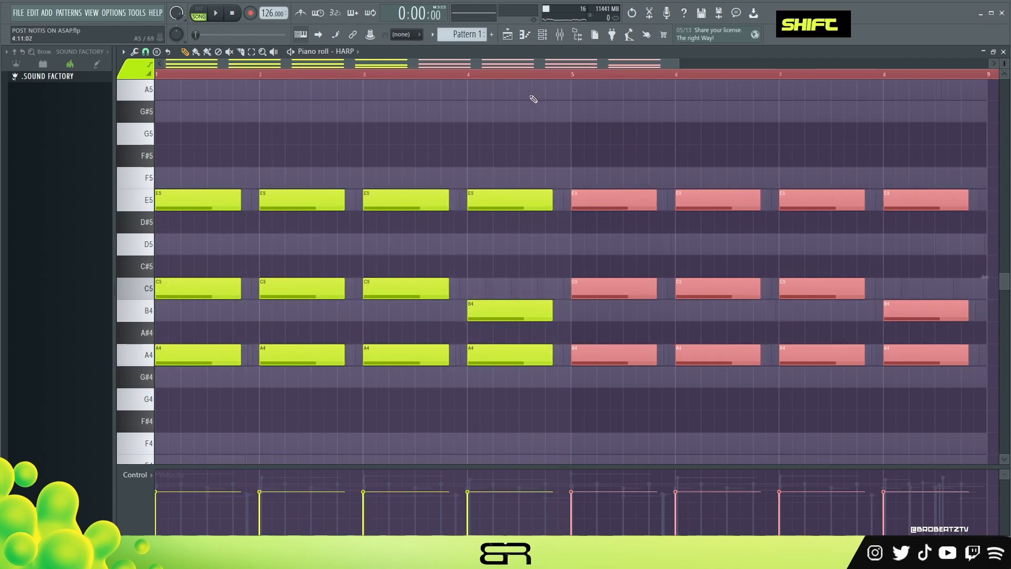
key(space)
right_click(614, 212)
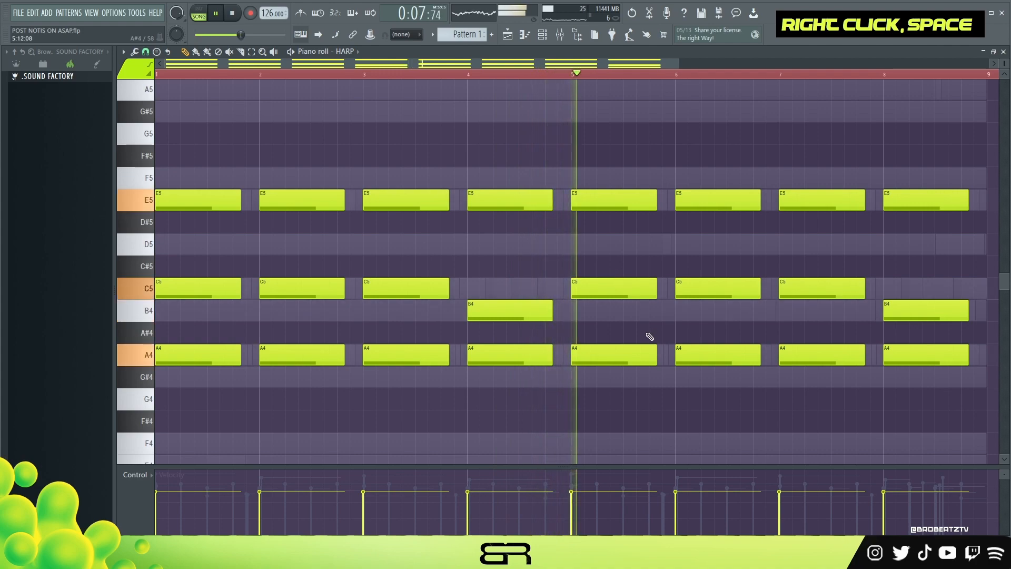
- Lower the middle harp notes in bars 6 and 7 to B4 and replay the ending from bar 7
drag(703, 289, 701, 318)
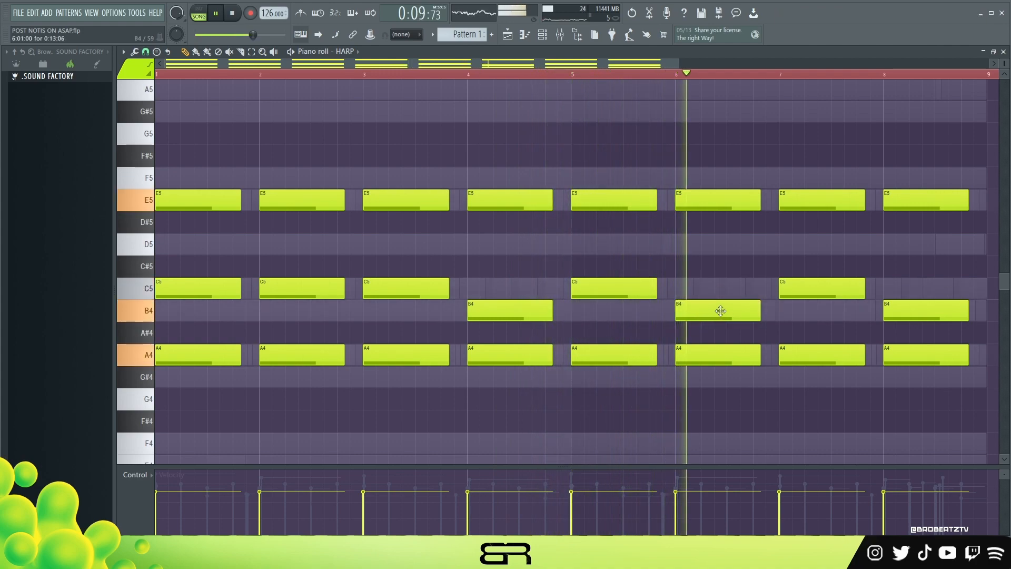
drag(835, 291, 835, 313)
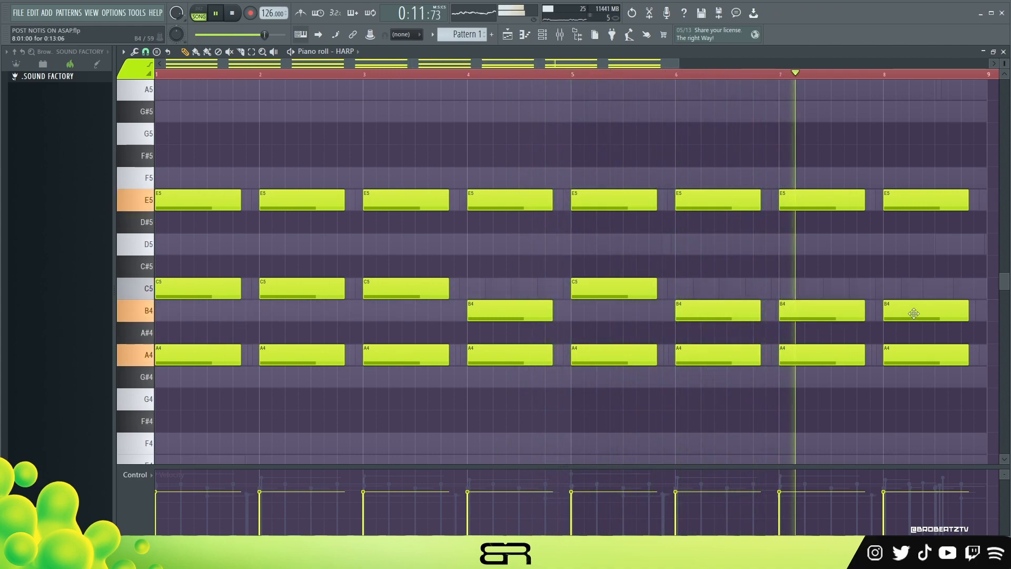
mouse_move(912, 317)
mouse_down()
mouse_move(910, 288)
mouse_move(908, 311)
mouse_up()
key(space)
key(space)
double_click(813, 74)
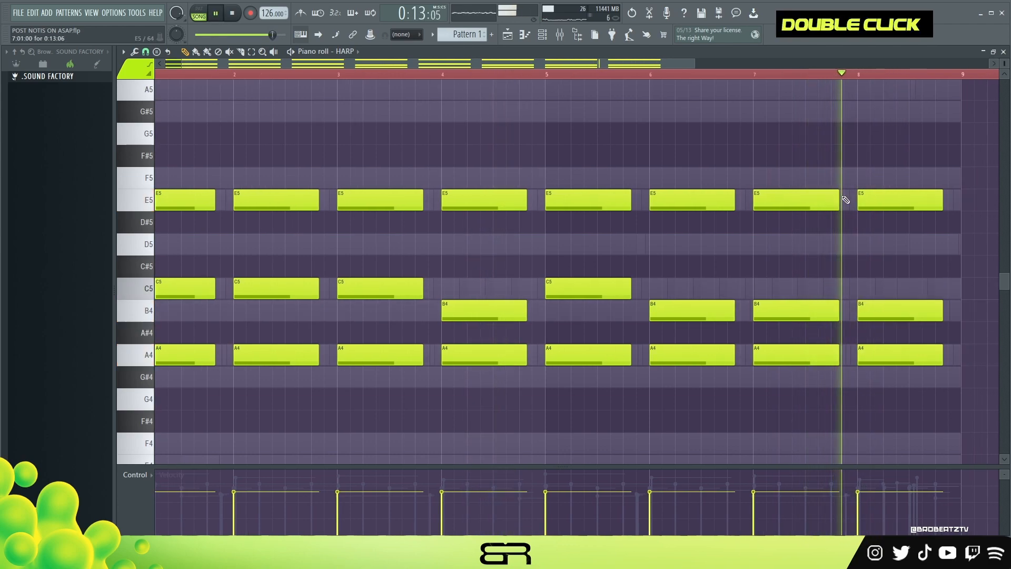
key(space)
click(911, 248)
key(space)
key(space)
right_click(914, 243)
- Split the bar 8 harp chord into two halves and move the second half's middle note up to D5
drag(895, 167, 913, 388)
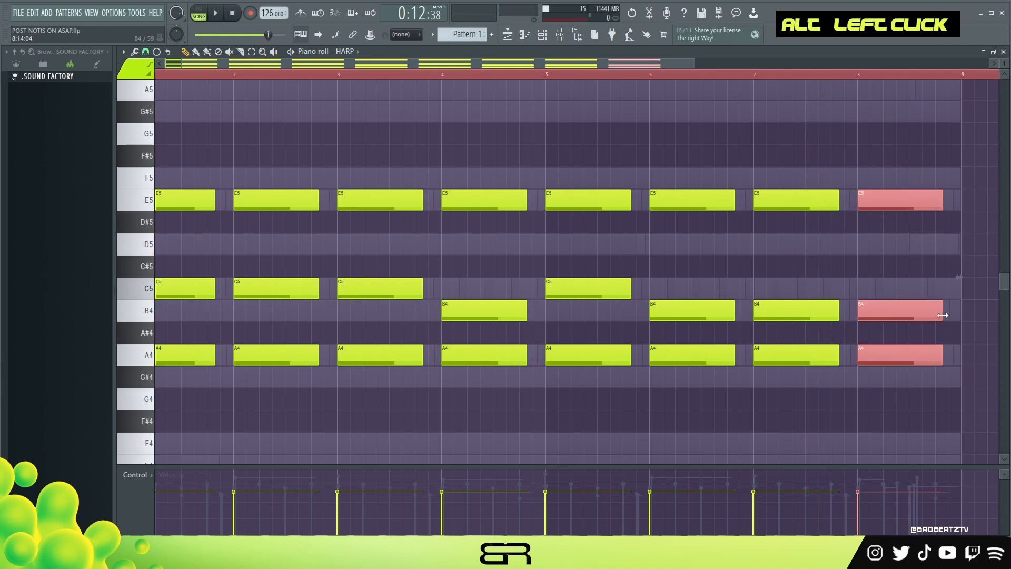
drag(862, 311, 931, 244)
right_click(910, 271)
key(space)
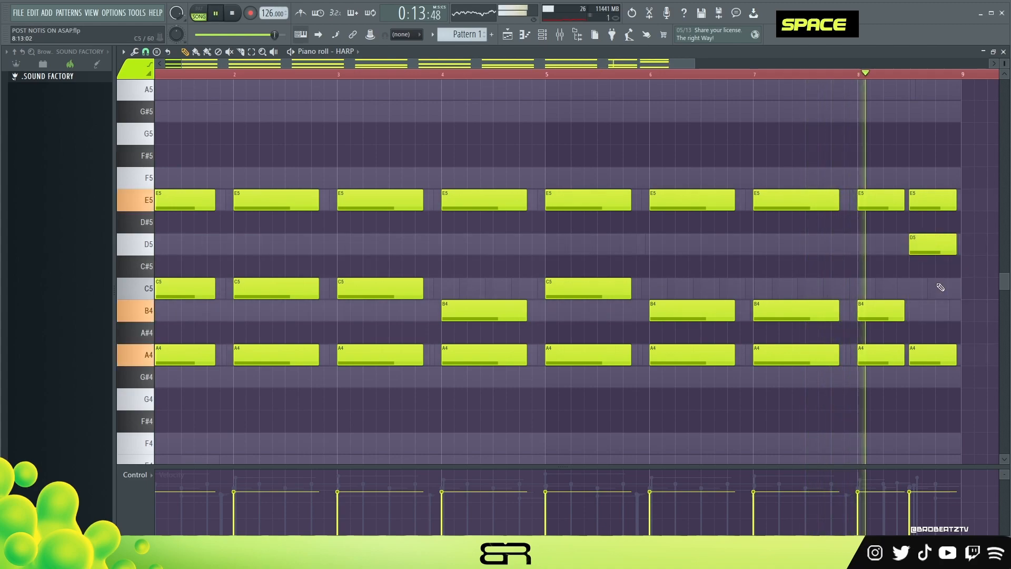
key(space)
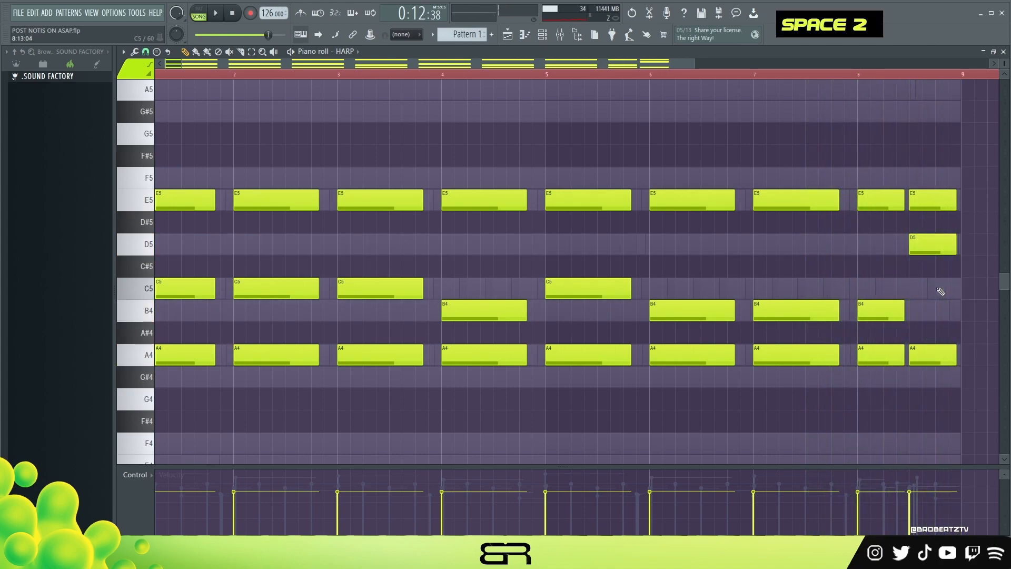
- Add a copy of bar 8's first B4 harp note one octave higher at B5 and play it
ctrl+click(872, 312)
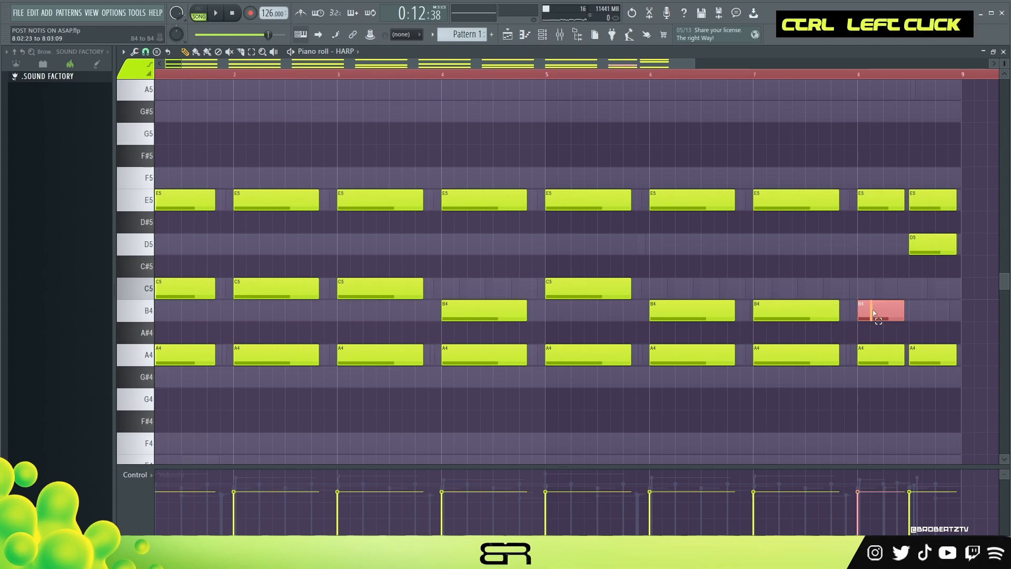
key(ctrl+Up)
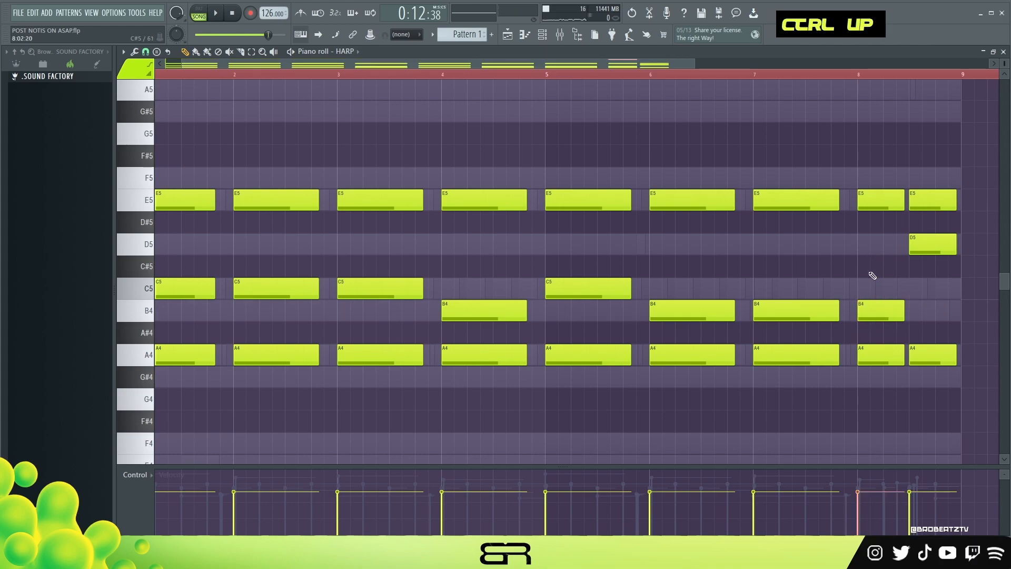
scroll(874, 273, down, 3)
key(space)
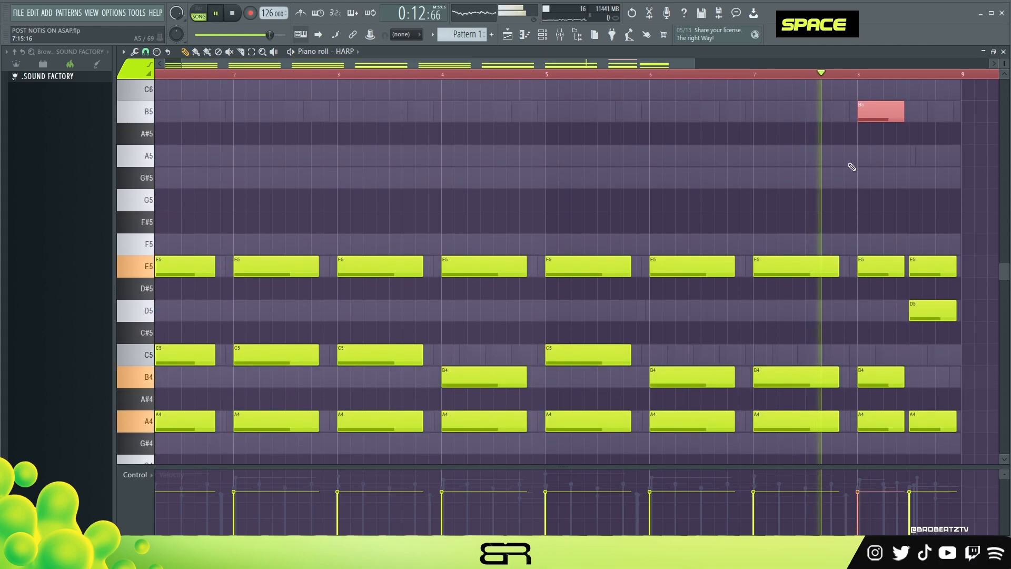
- Replace the B4 in the first half of bar 8's harp chord with C5 and replay the ending
click(885, 359)
key(space)
key(space)
right_click(871, 377)
drag(907, 357, 883, 358)
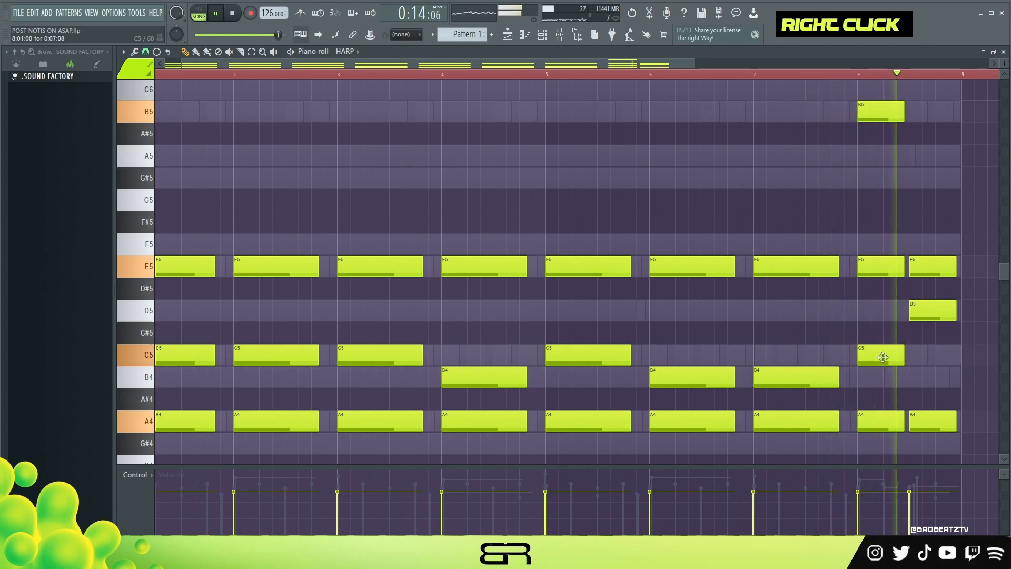
key(space)
key(space)
- Select all the harp notes, raise them one octave, and stop playback
ctrl+right_click(821, 337)
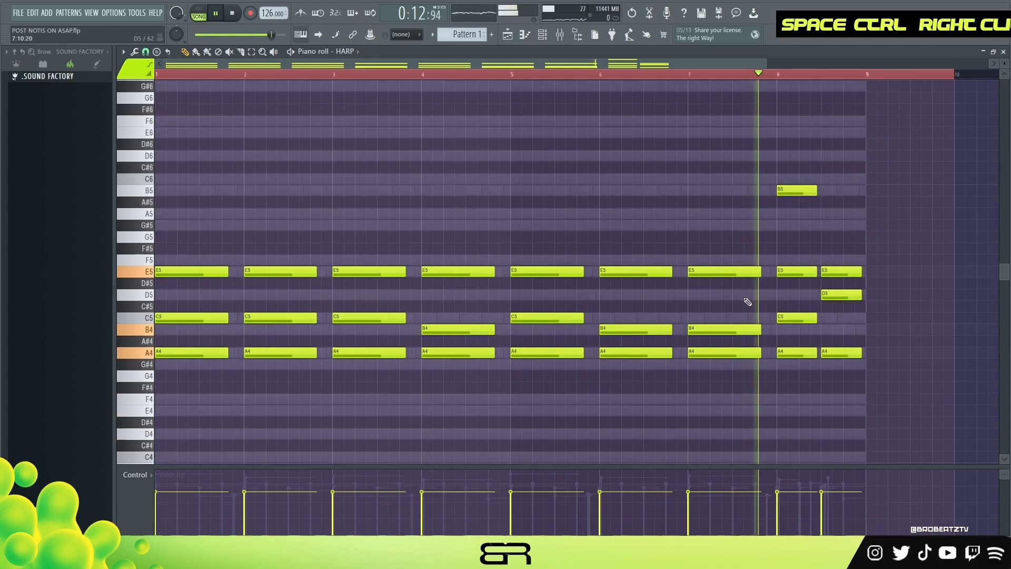
key(ctrl+a)
key(ctrl+Up)
key(space)
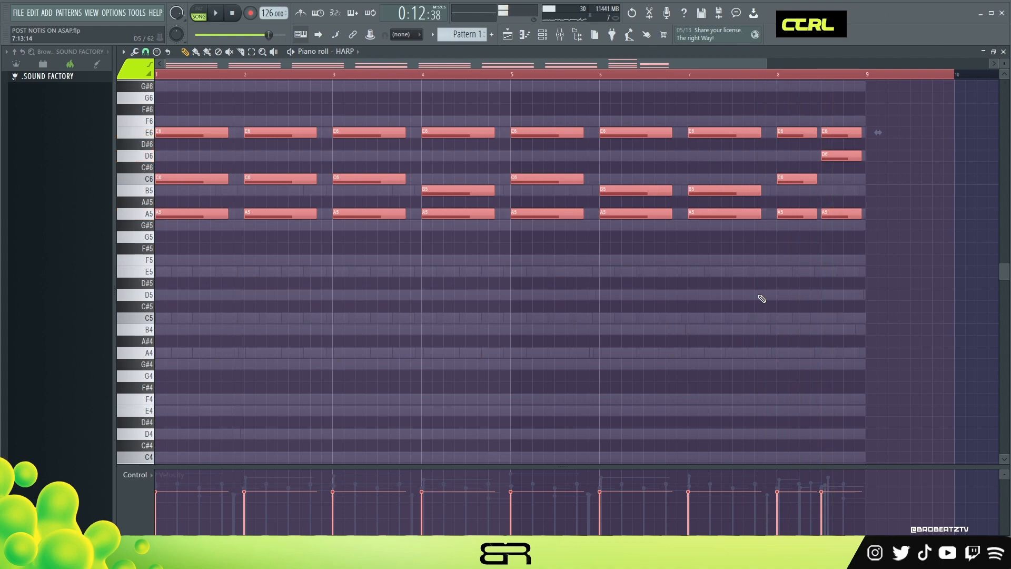
- Lower all the harp notes by one octave and clear the selection
key(ctrl+Down)
right_click(688, 190)
double_click(538, 77)
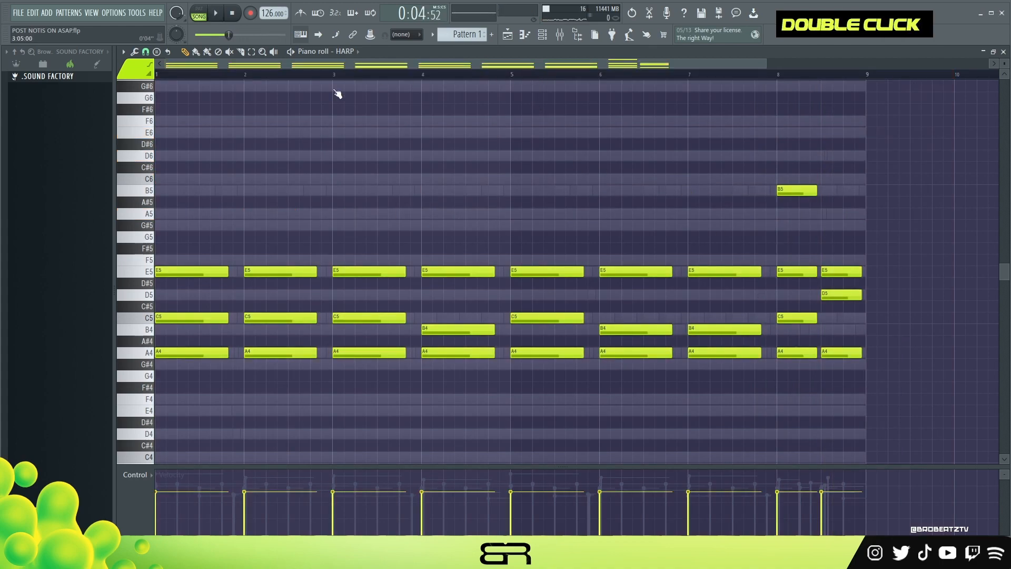
- Close the LEAD SYNTH instrument window and open that channel's empty piano roll
click(543, 36)
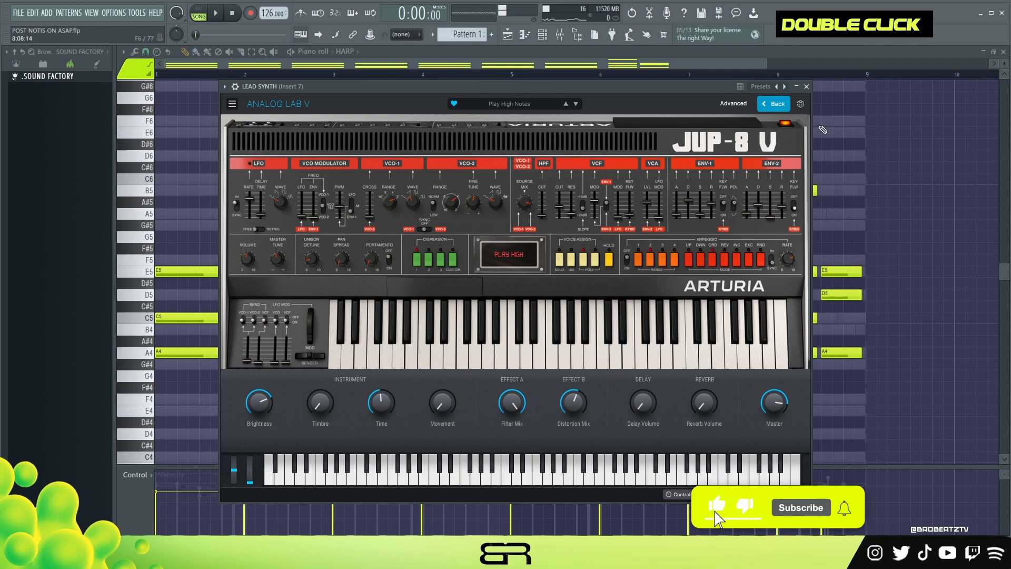
click(807, 87)
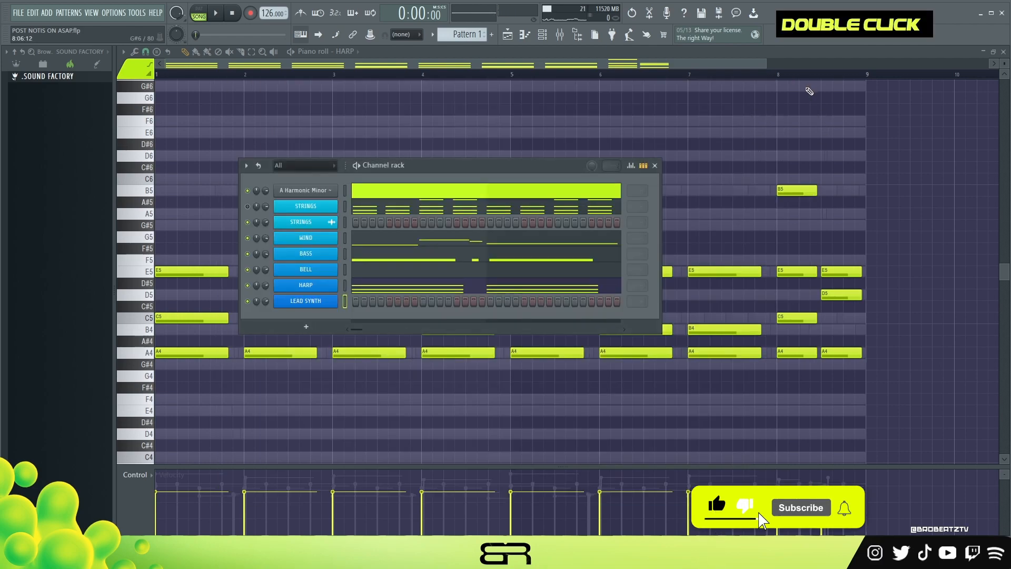
right_click(317, 301)
click(368, 301)
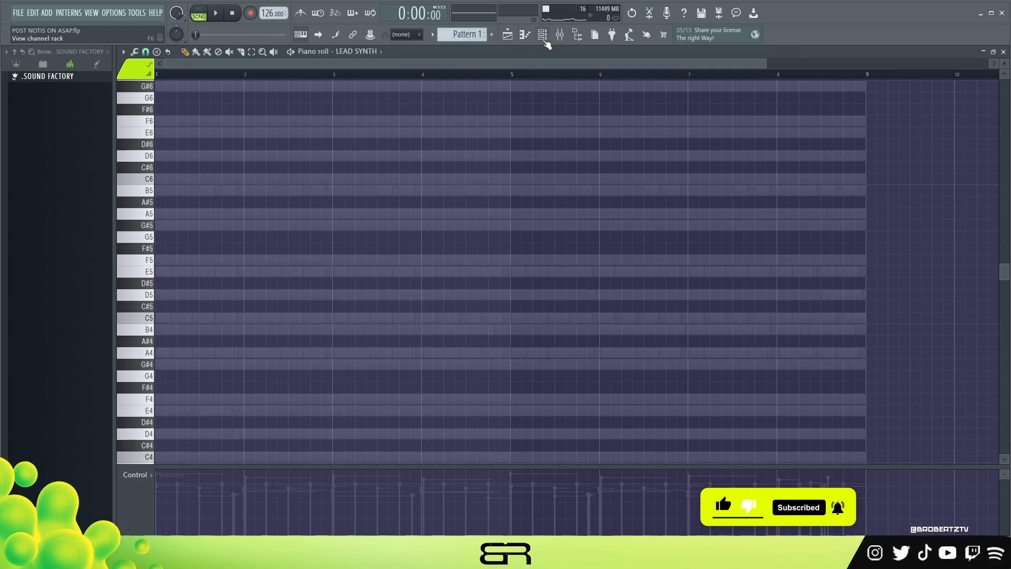
- Review the WIND channel's notes and the playlist arrangement, and return to the LEAD SYNTH piano roll
click(542, 36)
click(428, 247)
scroll(420, 239, down, 2)
scroll(474, 84, up, 2)
click(508, 36)
click(543, 35)
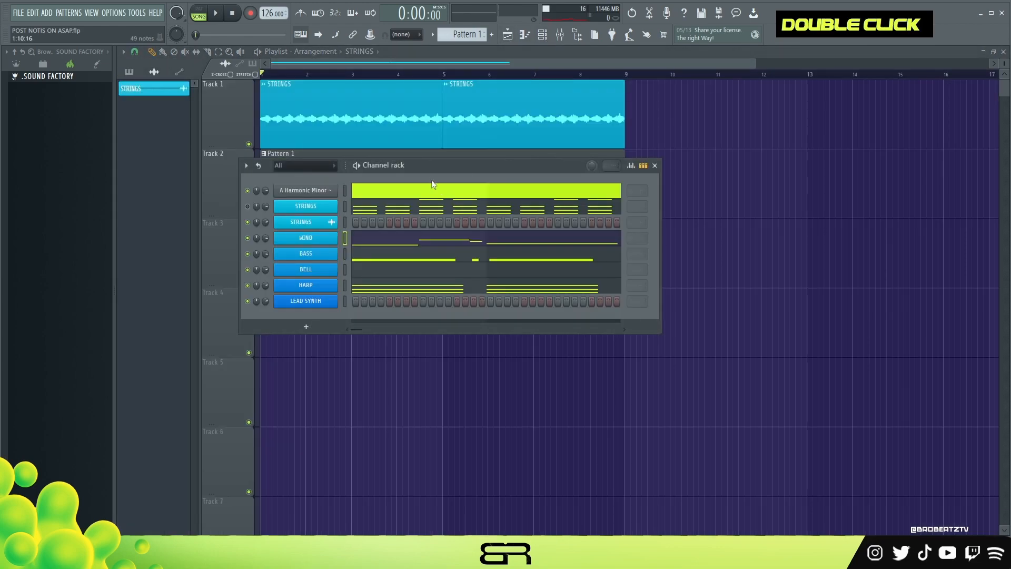
right_click(335, 298)
click(363, 301)
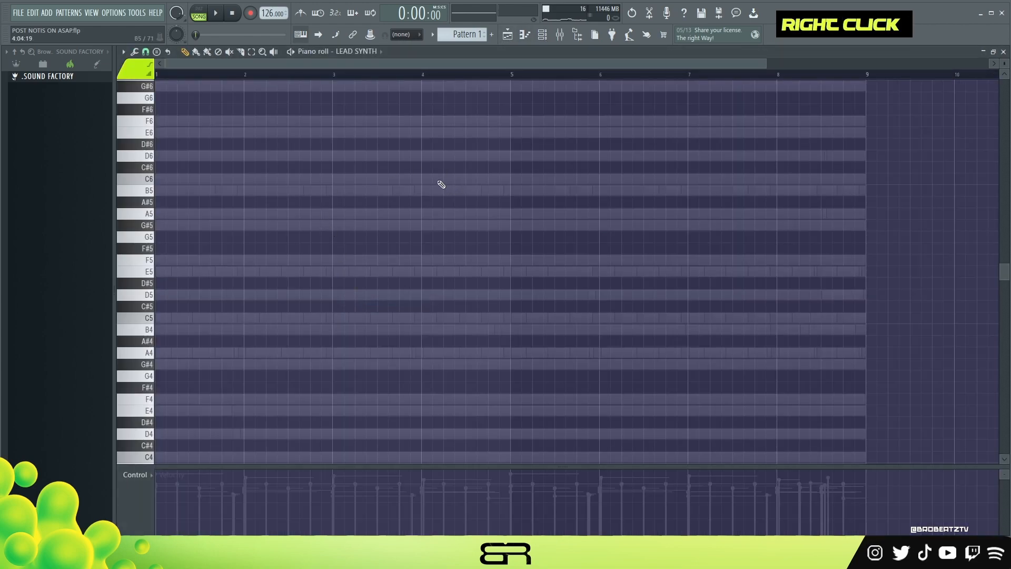
- Draw an A4 note on beat 3 of bar 1 in LEAD SYNTH and play it against the other parts
scroll(337, 74, up, 2)
scroll(271, 153, down, 2)
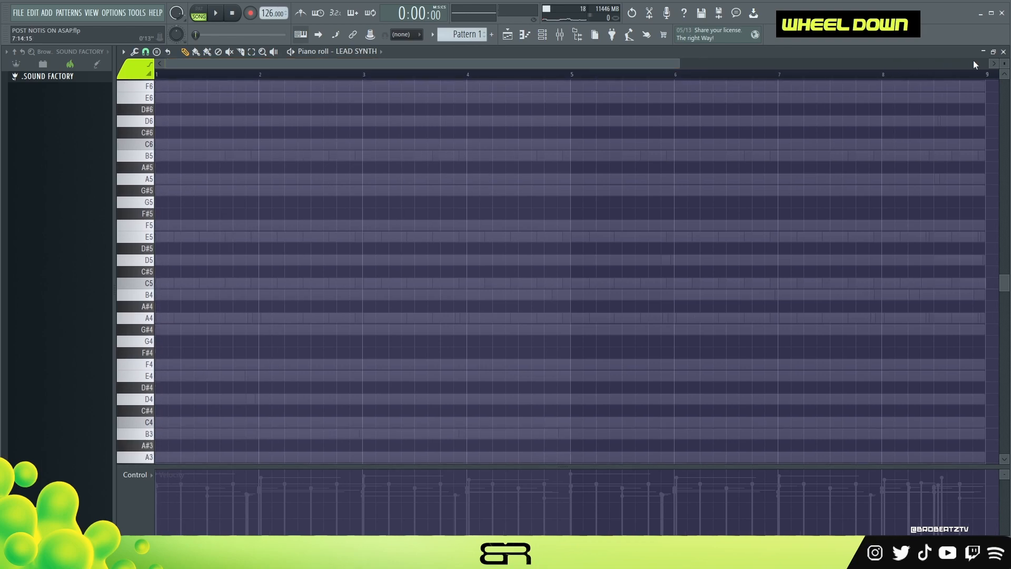
drag(1005, 64, 1004, 42)
scroll(316, 197, down, 2)
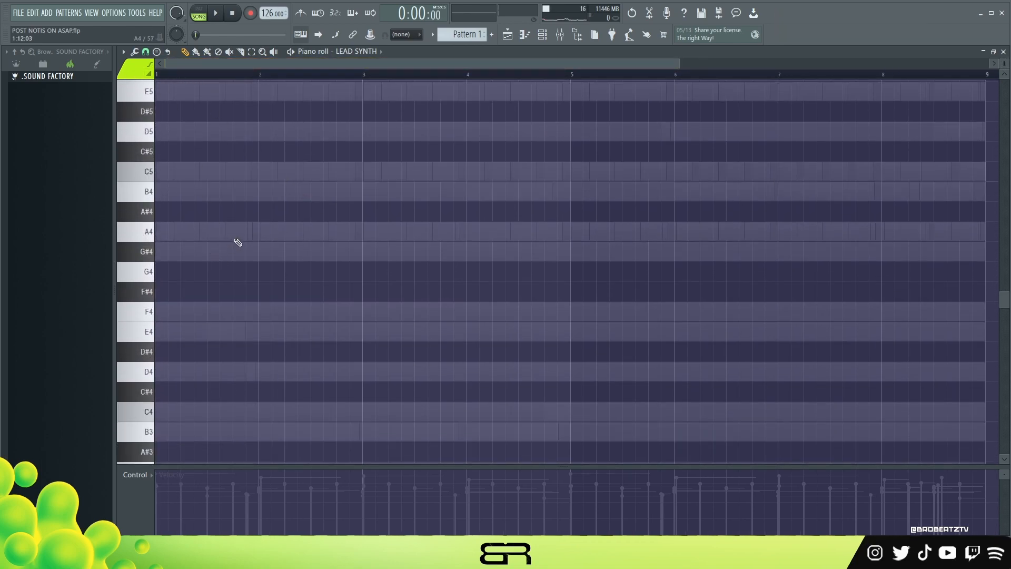
scroll(209, 239, up, 1)
key(space)
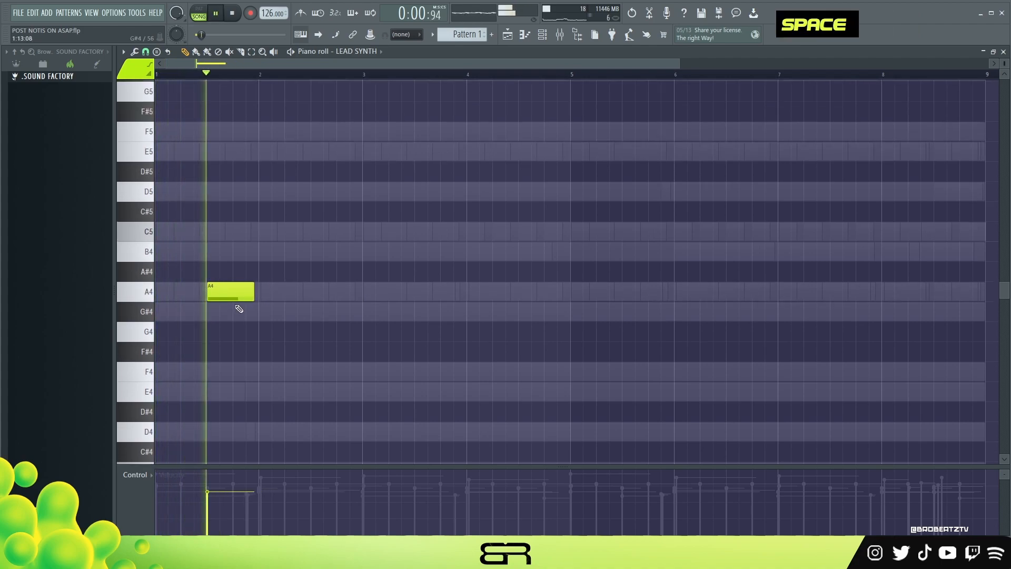
key(space)
key(space)
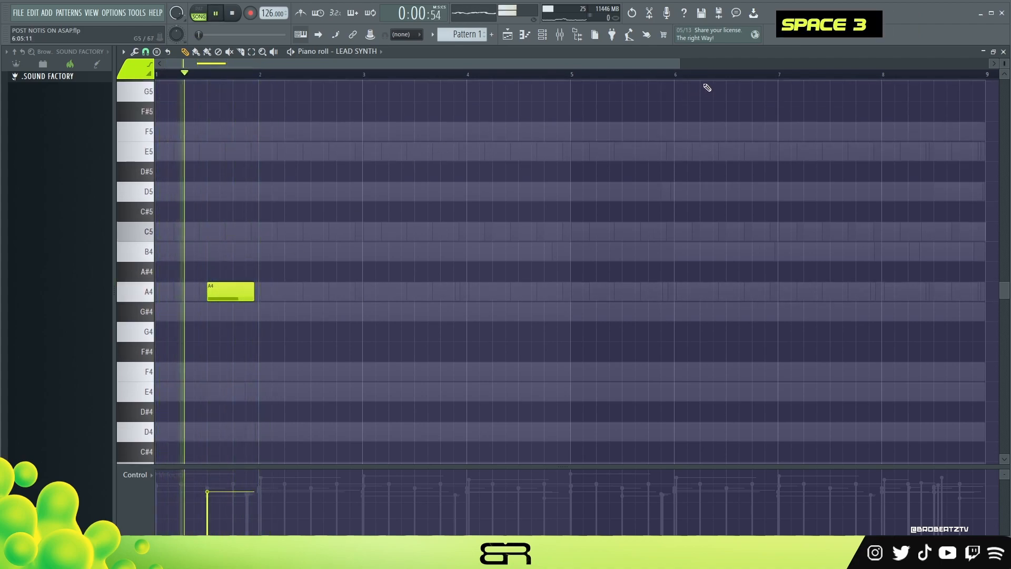
drag(687, 68, 378, 100)
key(space)
key(space)
- Shorten the A4 note, draw B4 and D5 after it, and delete the trial F5 and C#5 notes
drag(398, 301, 377, 248)
right_click(319, 296)
key(ctrl+z)
click(362, 219)
click(387, 184)
click(443, 132)
click(506, 212)
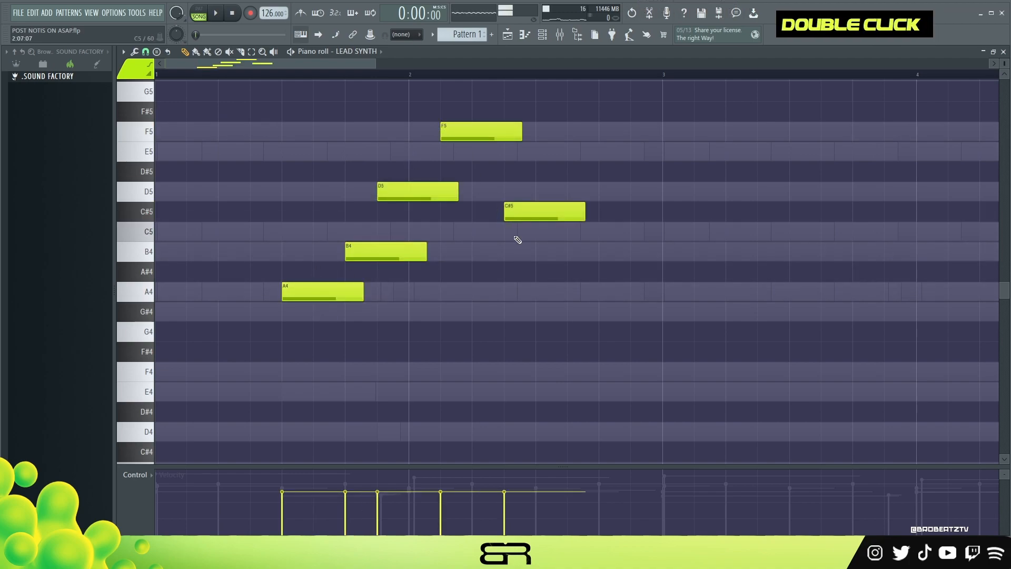
right_click(606, 251)
right_click(543, 212)
right_click(479, 131)
- Move the D5 note to the start of bar 2 and add C5 on beat 2 and B4 on beat 3
key(space)
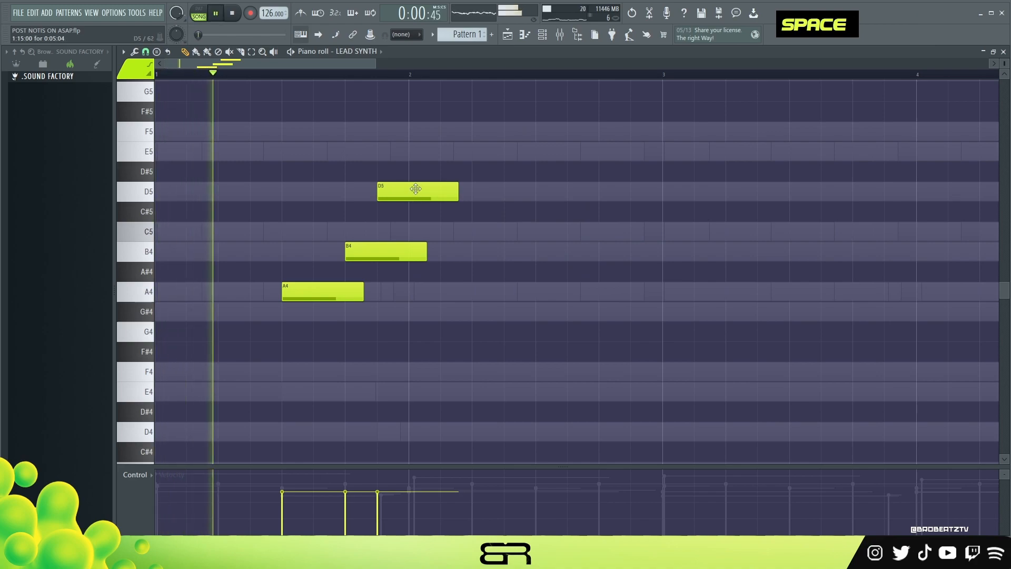
key(space)
key(space)
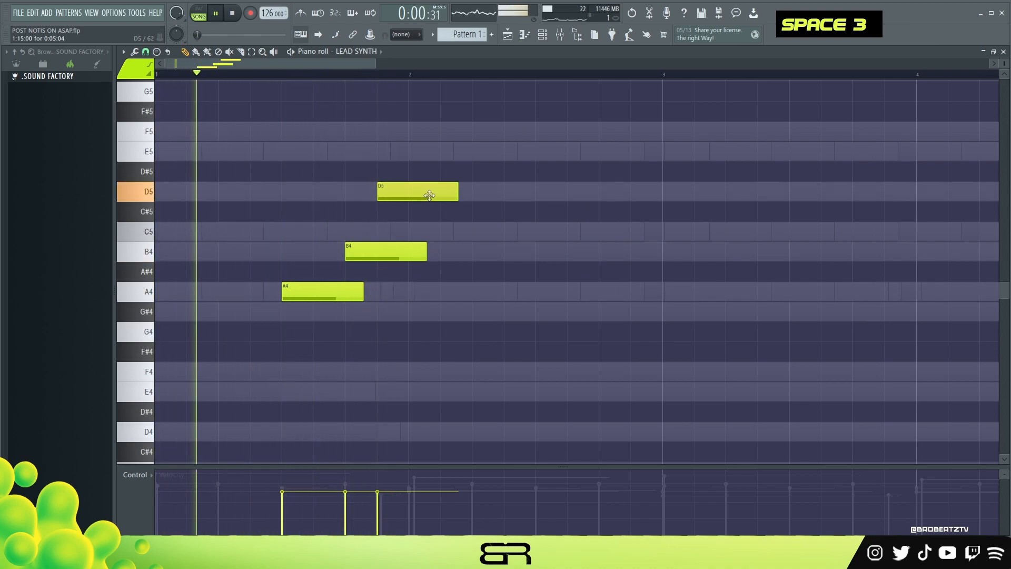
drag(429, 195, 445, 195)
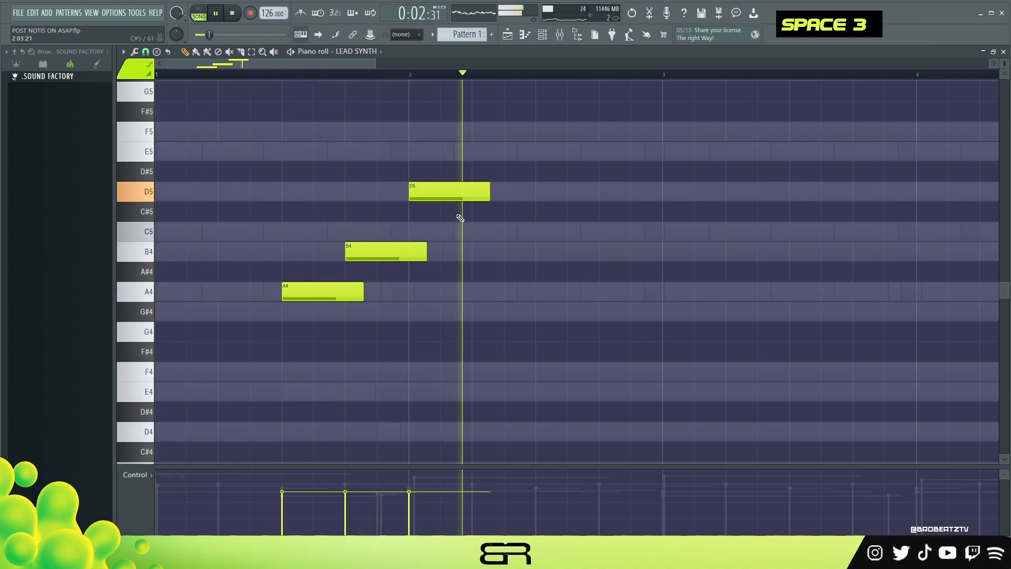
key(space)
click(471, 238)
click(542, 252)
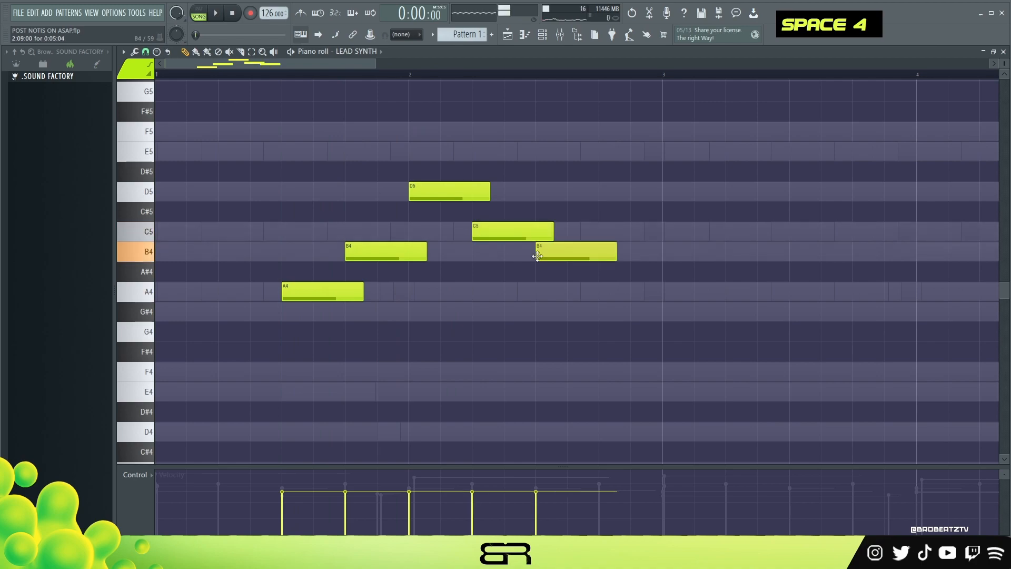
- Shorten the C5 note and lengthen the last B4 to the start of bar 3, keeping it a normal note
key(space)
drag(552, 238, 517, 238)
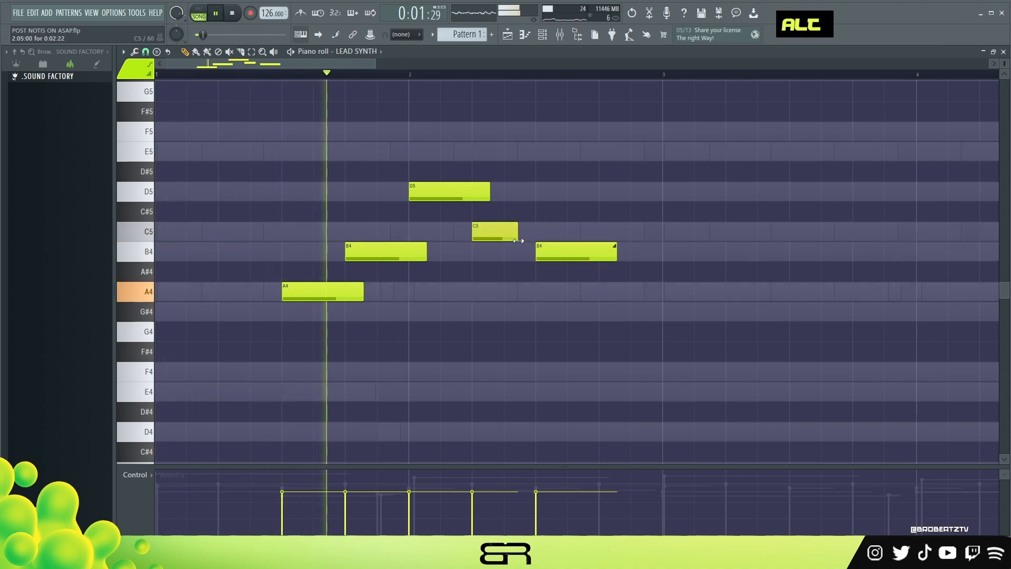
key(space)
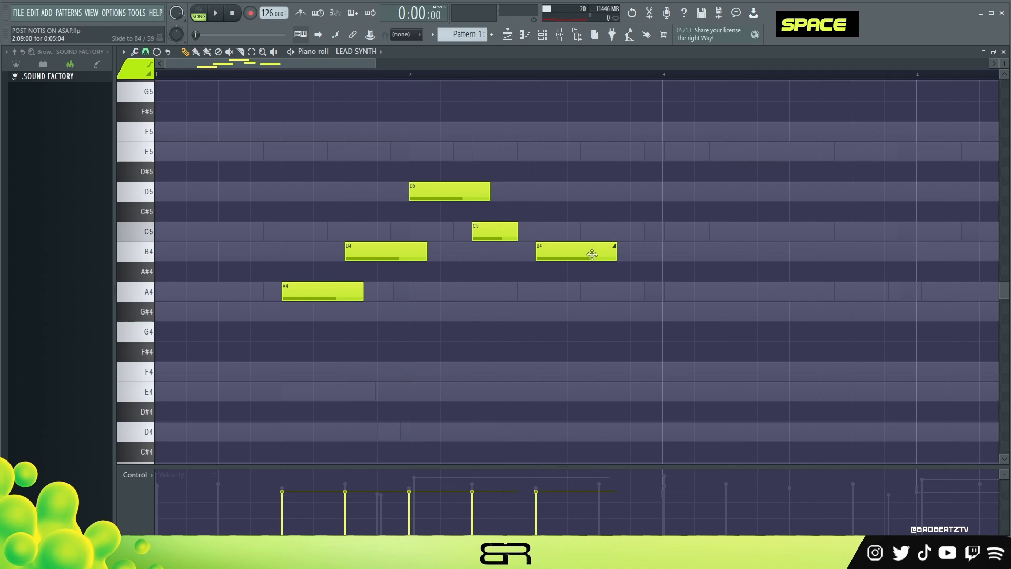
right_click(592, 254)
shift+drag(439, 189, 550, 254)
alt+drag(617, 255, 658, 259)
- Vary the velocities of the lead notes, making both B4 notes softer and D5 slightly louder
key(space)
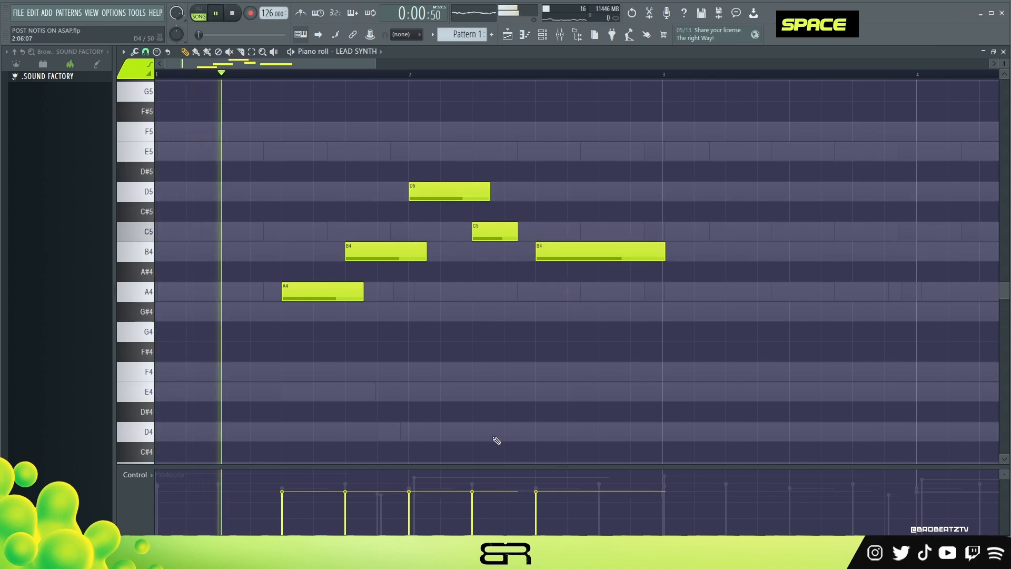
click(363, 501)
key(space)
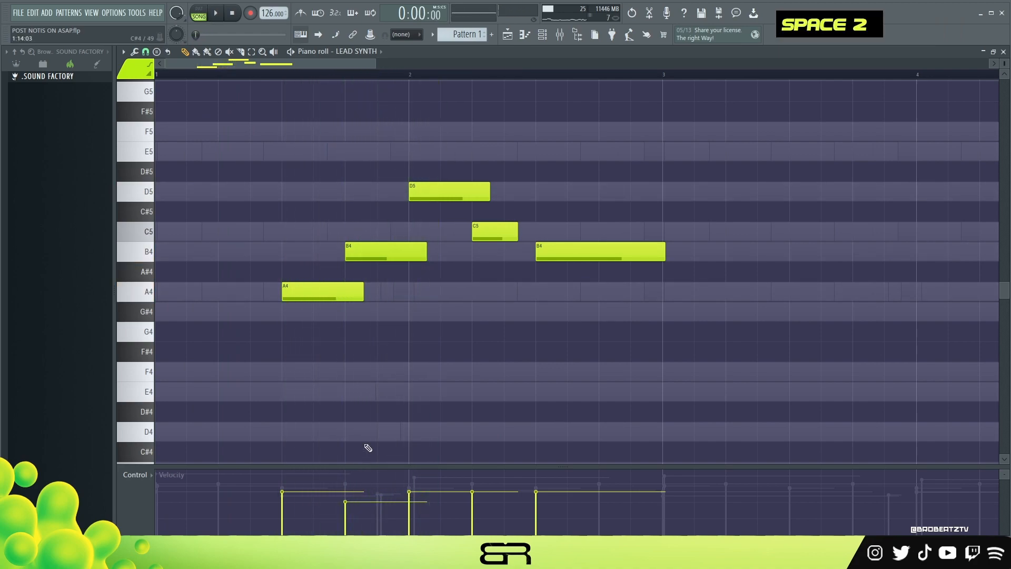
click(355, 461)
right_click(379, 457)
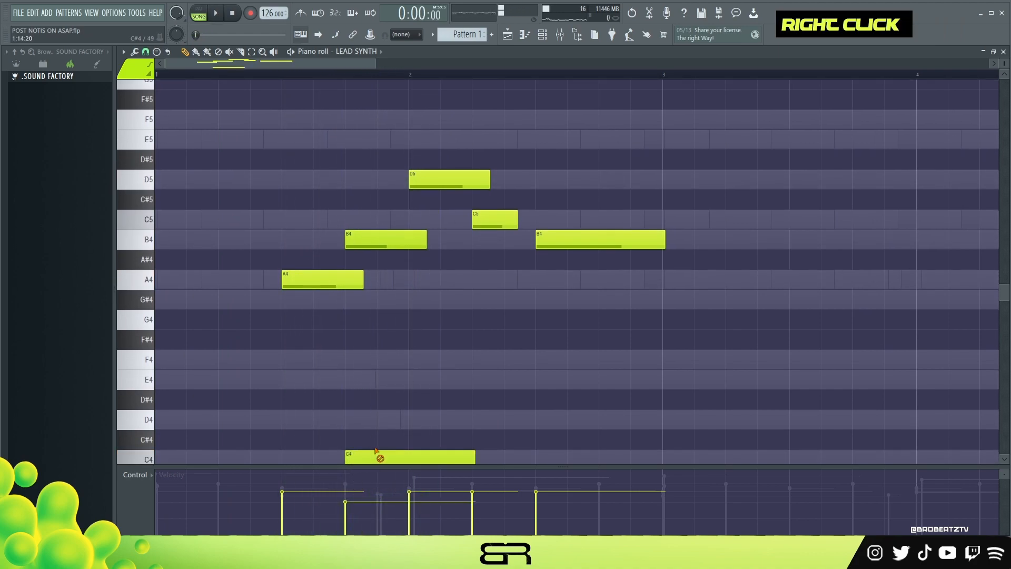
drag(377, 468, 378, 390)
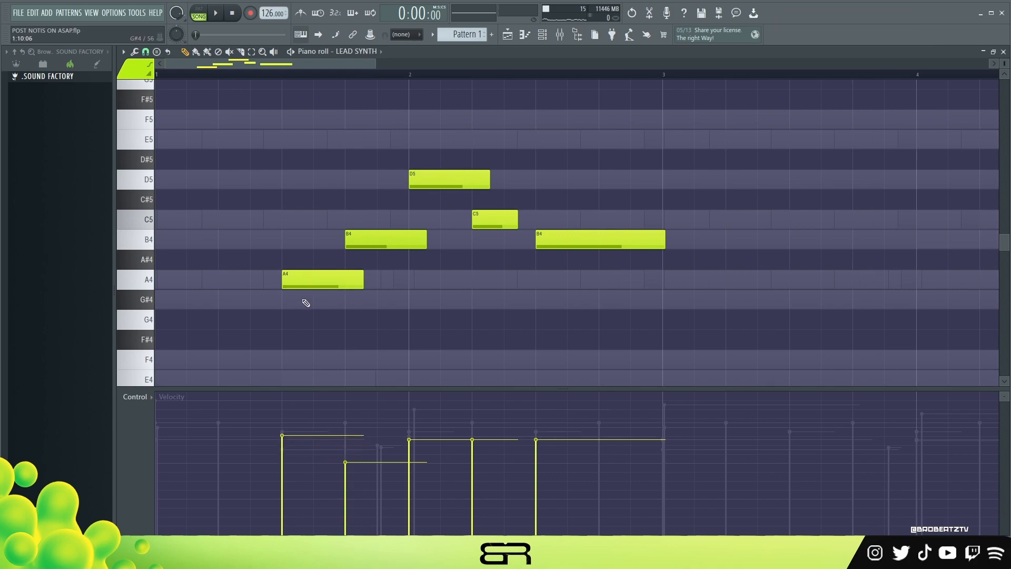
click(417, 433)
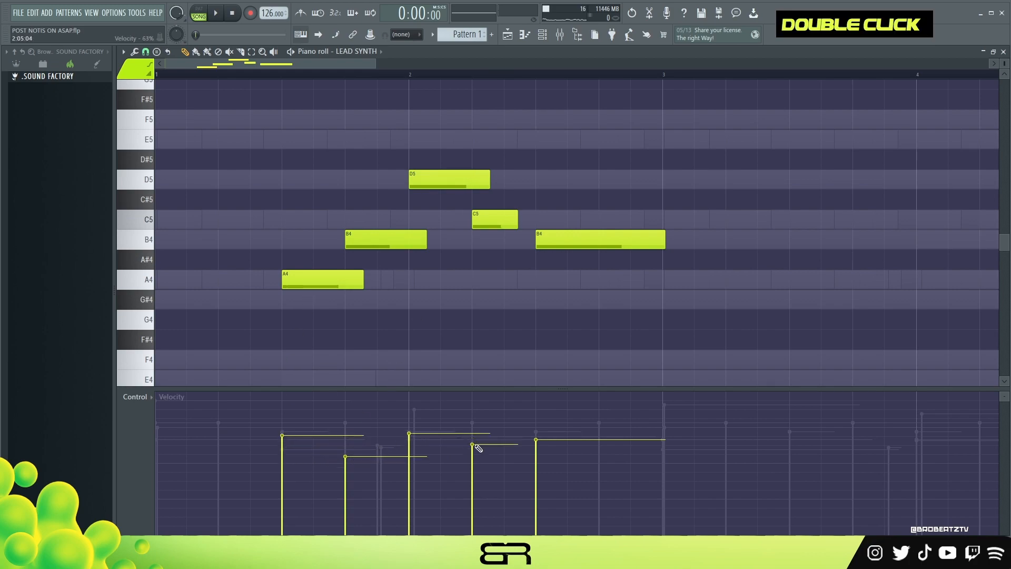
ctrl+right_click(458, 334)
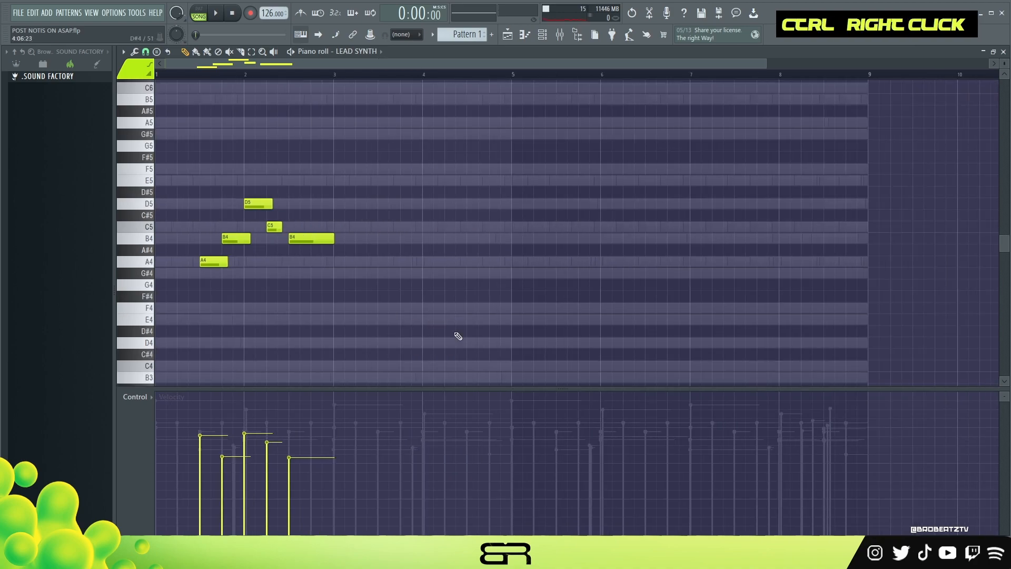
- Play the lead phrase with the other parts and extend its last B4 slightly into bar 3
drag(413, 389, 413, 431)
scroll(247, 65, up, 2)
key(space)
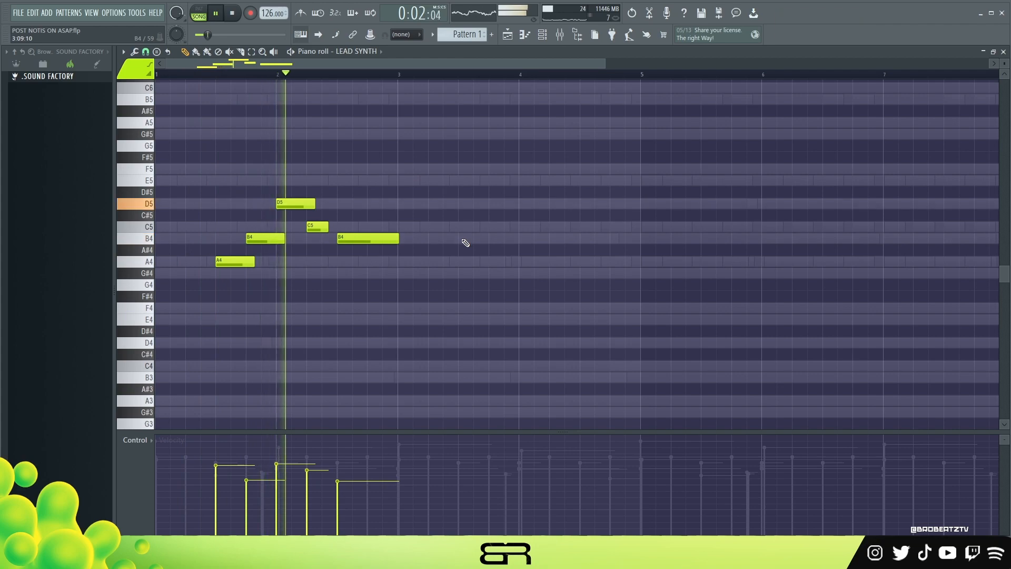
click(543, 35)
key(space)
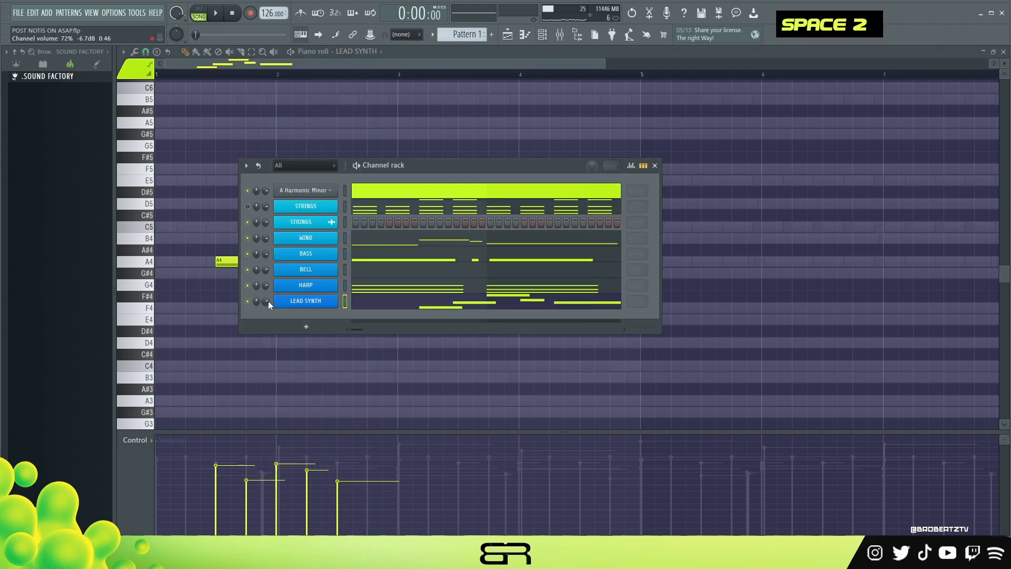
click(200, 151)
key(space)
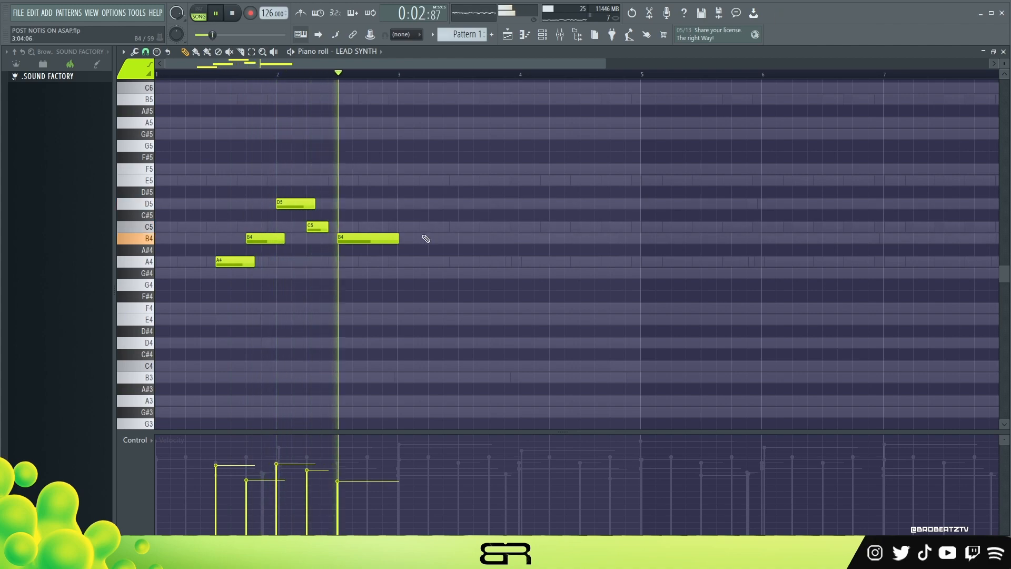
drag(399, 239, 405, 239)
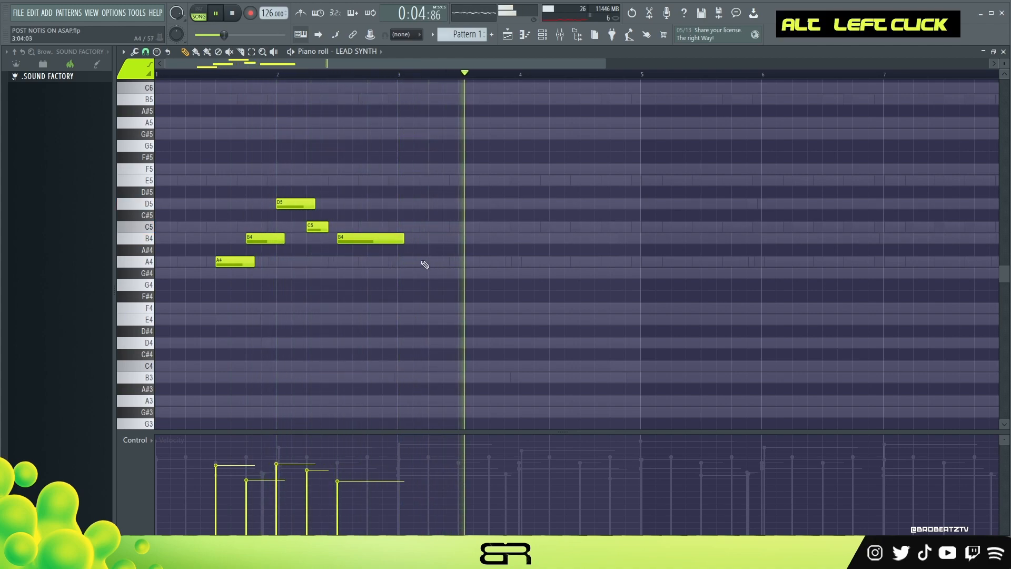
- Copy the whole lead phrase four bars ahead, raise the copy one octave, and play it
key(space)
key(ctrl+a)
drag(229, 265, 715, 265)
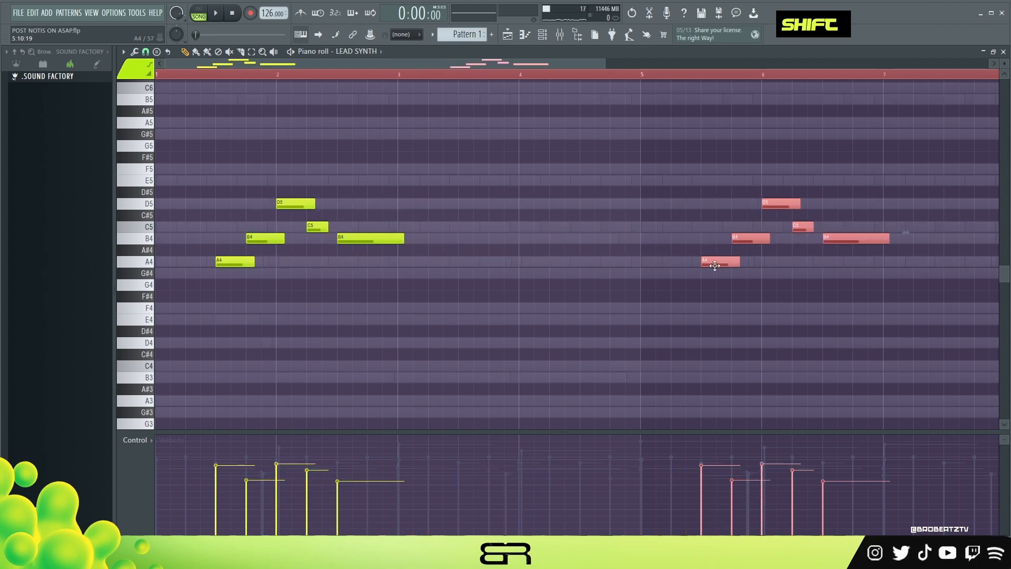
key(ctrl+Up)
scroll(599, 181, up, 2)
click(582, 74)
key(space)
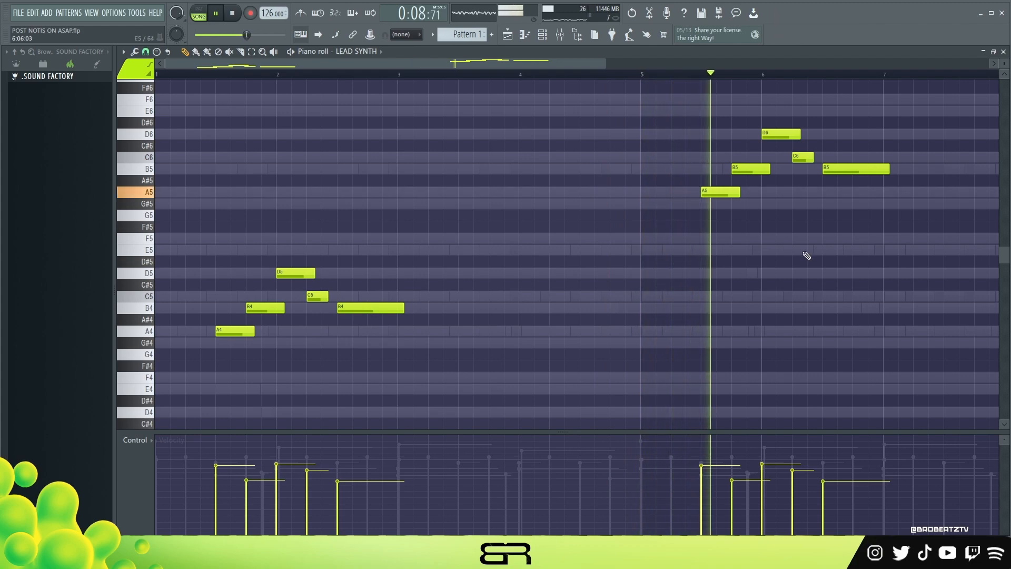
- Move the D6 note at the start of bar 6 up to E6 and replay the copied phrase
scroll(805, 254, up, 3)
key(space)
key(space)
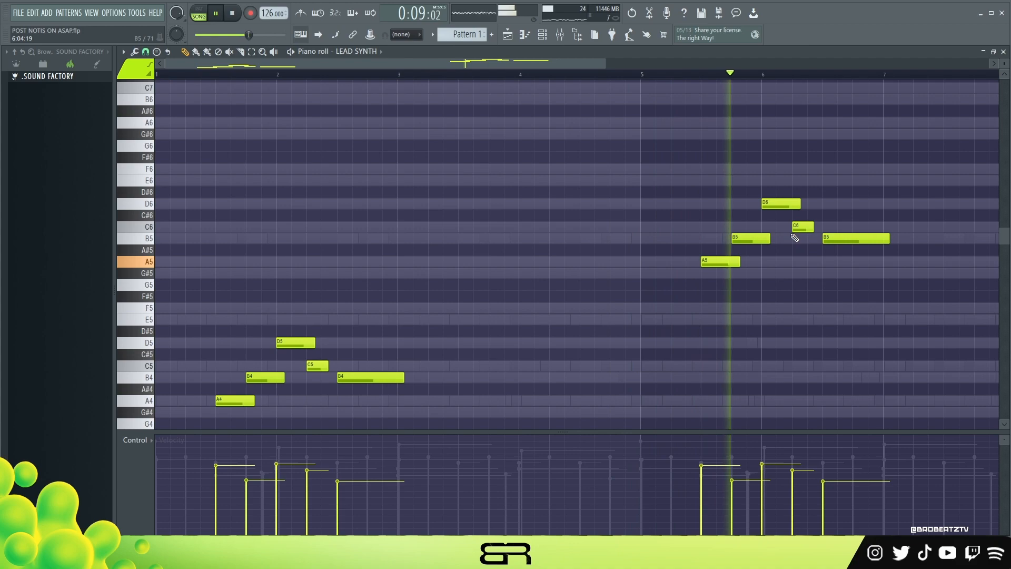
key(space)
drag(778, 203, 780, 179)
key(space)
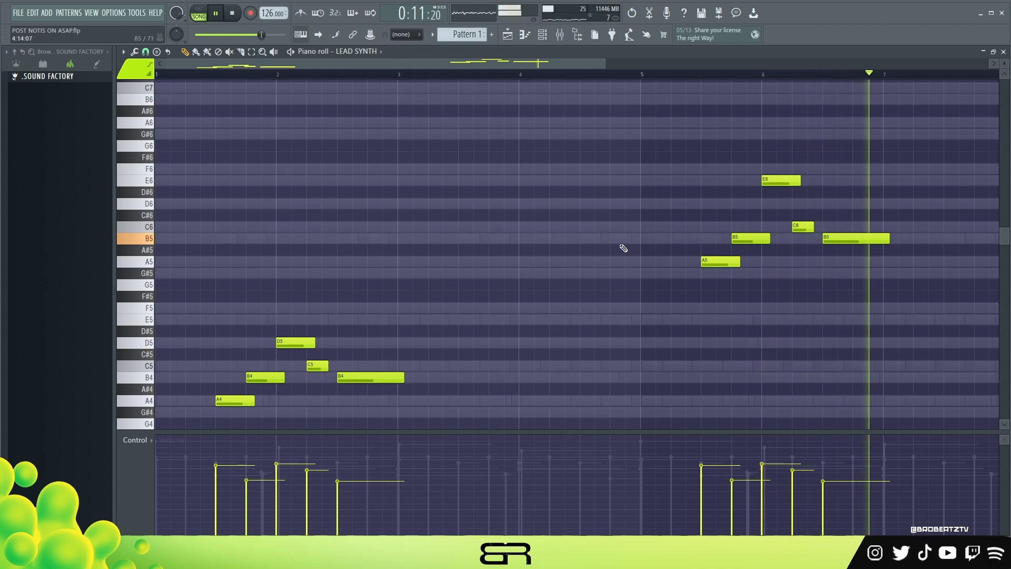
key(space)
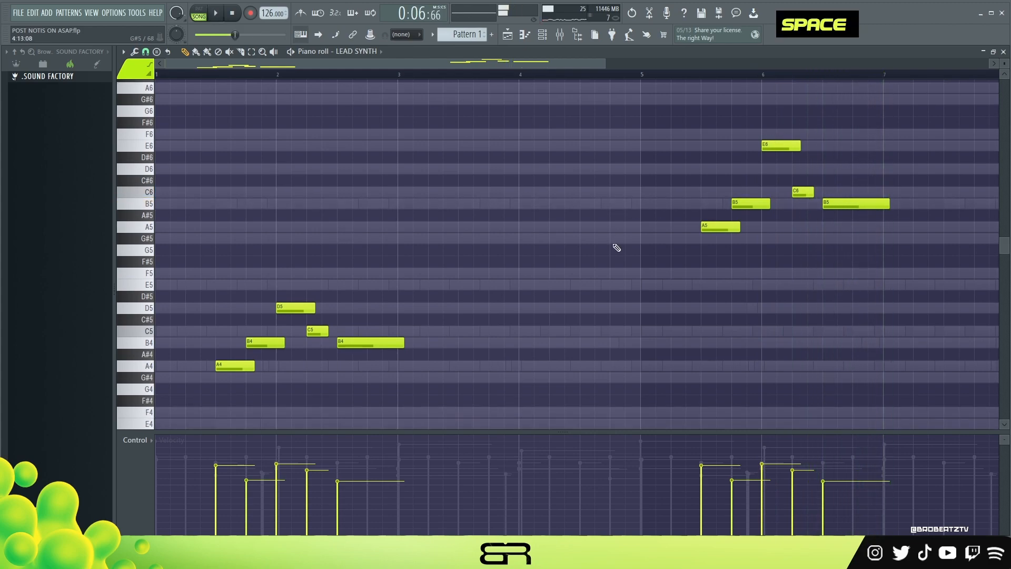
ctrl+right_click(612, 248)
ctrl+right_click(614, 248)
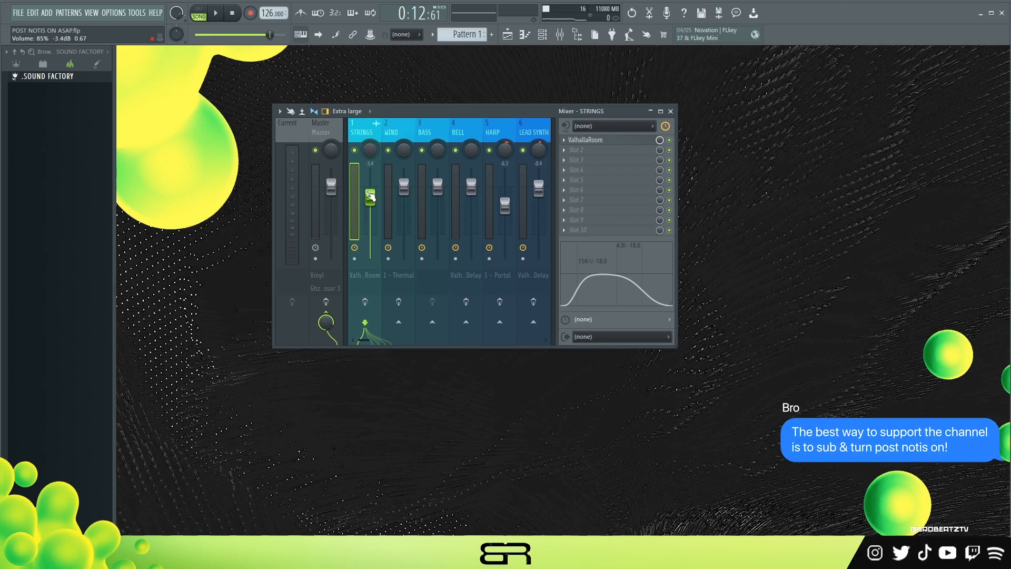
- Inspect the effects and EQ settings on the HARP and LEAD SYNTH mixer tracks
click(494, 143)
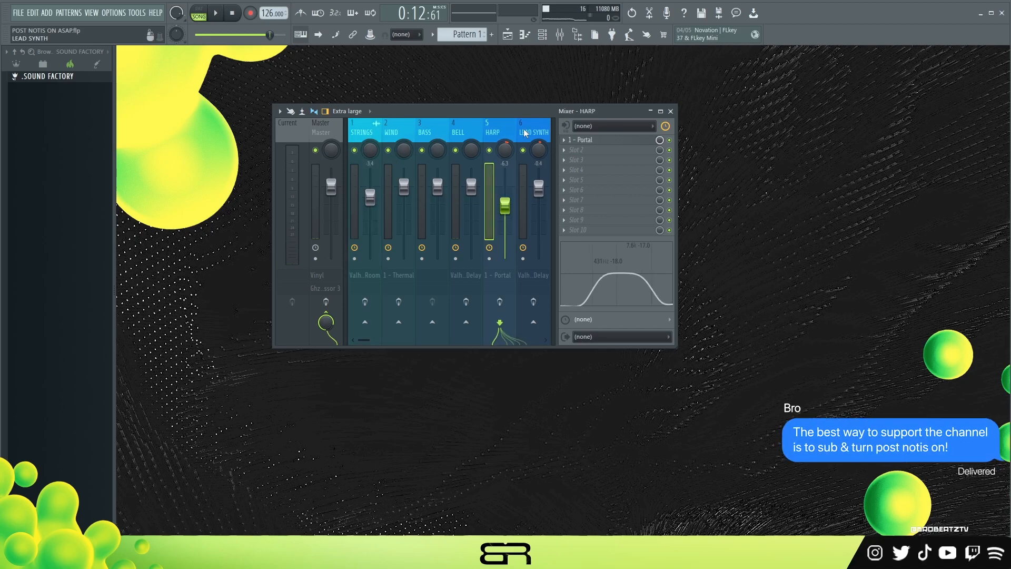
click(534, 132)
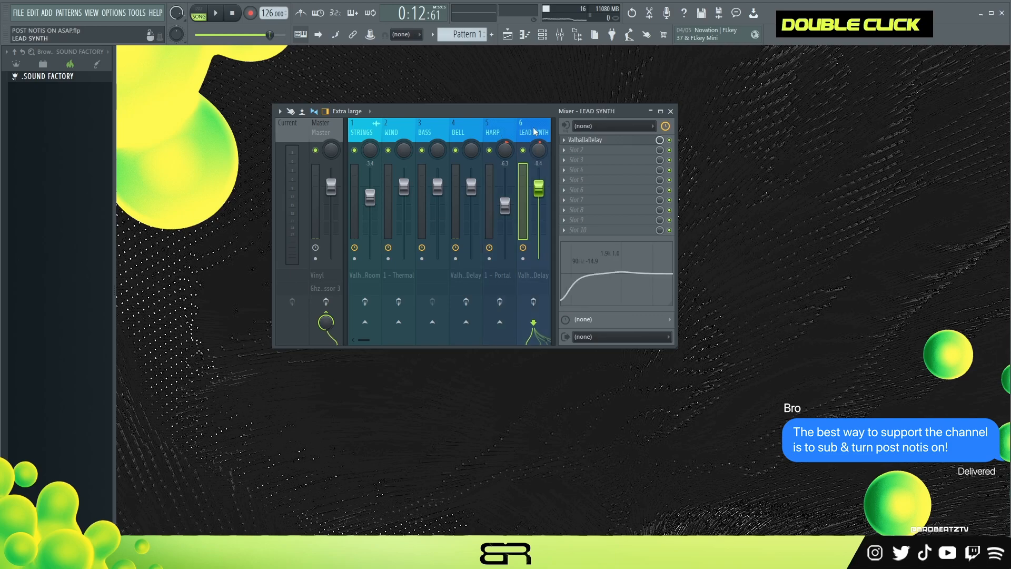
click(507, 131)
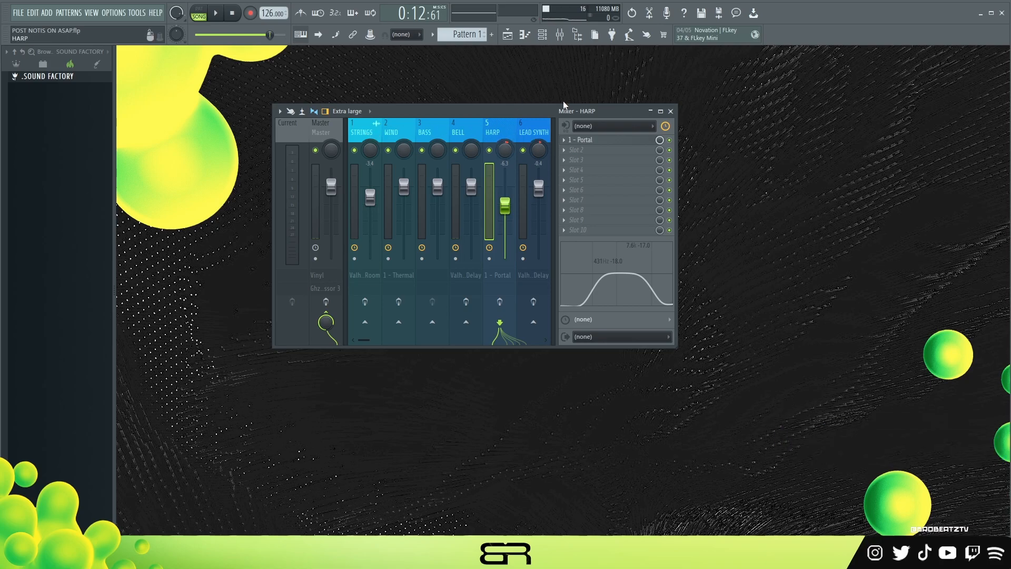
- Solo the STRINGS mixer track and raise the high cut of its ValhallaRoom reverb to 3330 Hz
click(369, 138)
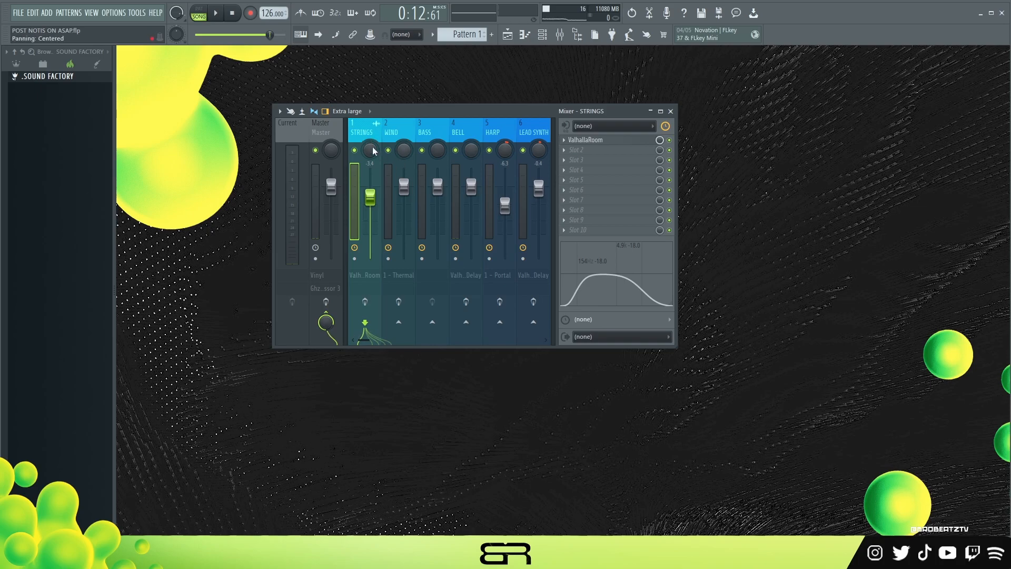
right_click(361, 152)
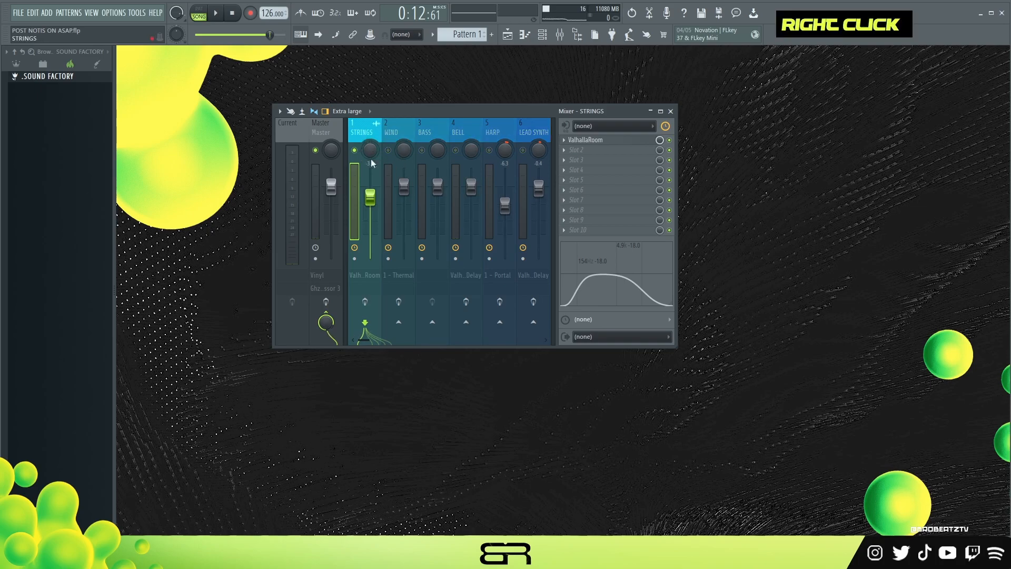
click(612, 141)
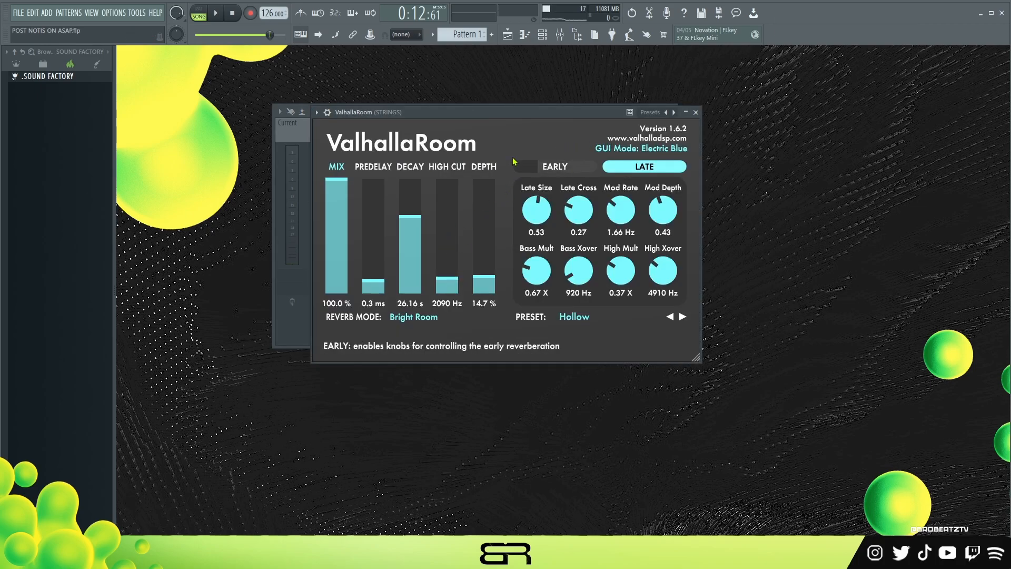
drag(466, 129, 452, 121)
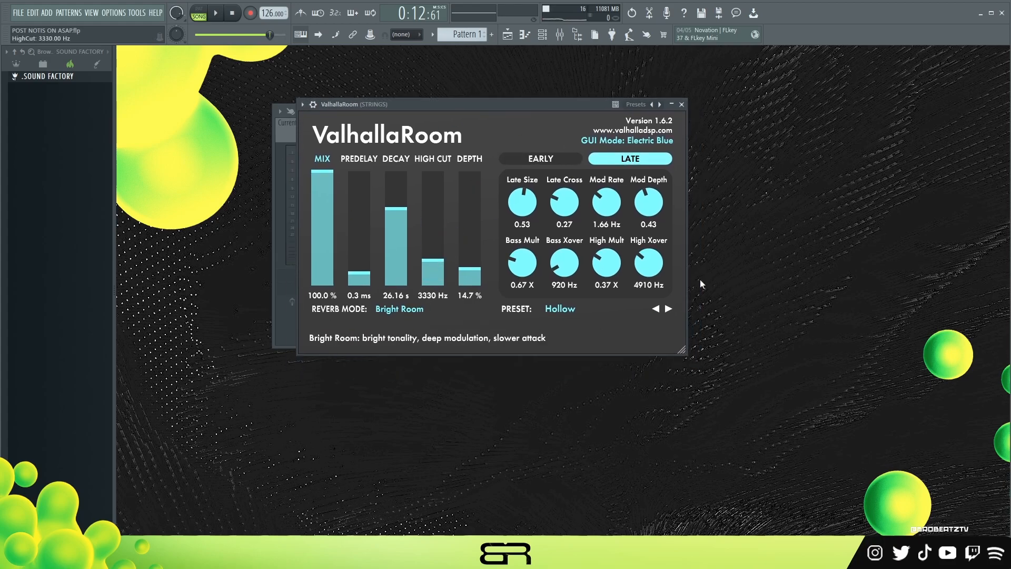
click(681, 104)
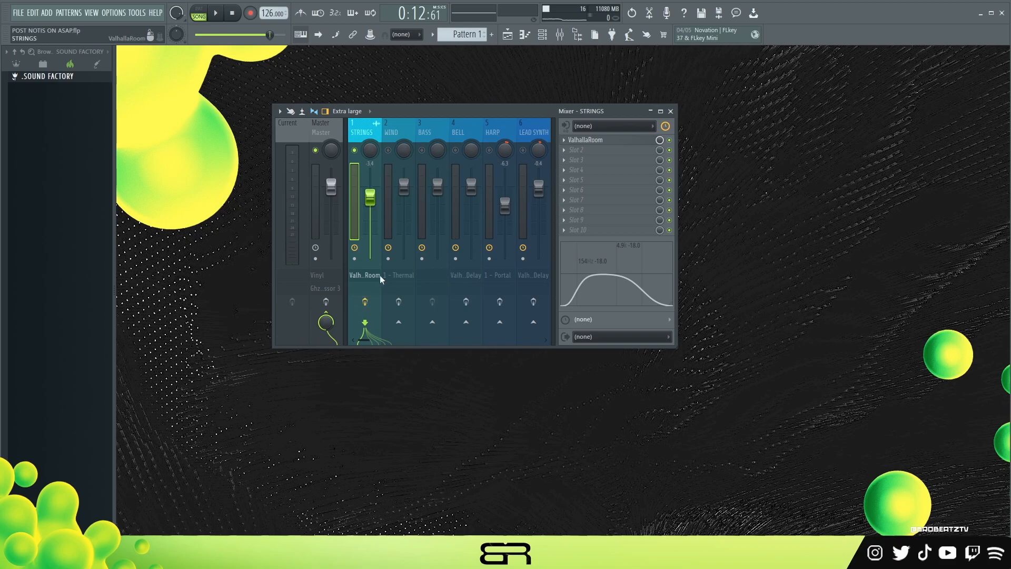
- Play the soloed STRINGS with the track's effects enabled and lower the ValhallaRoom high cut
key(space)
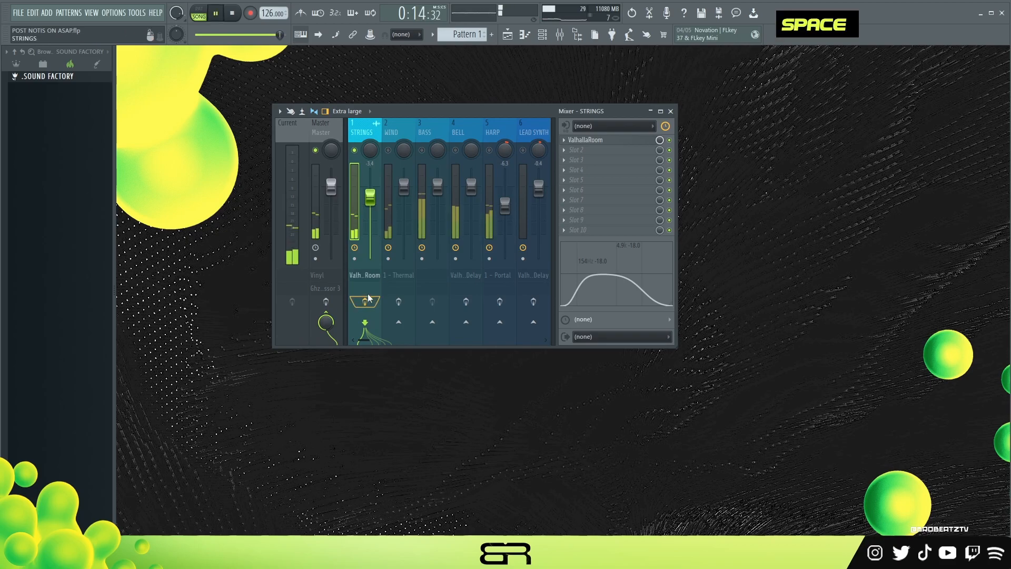
key(space)
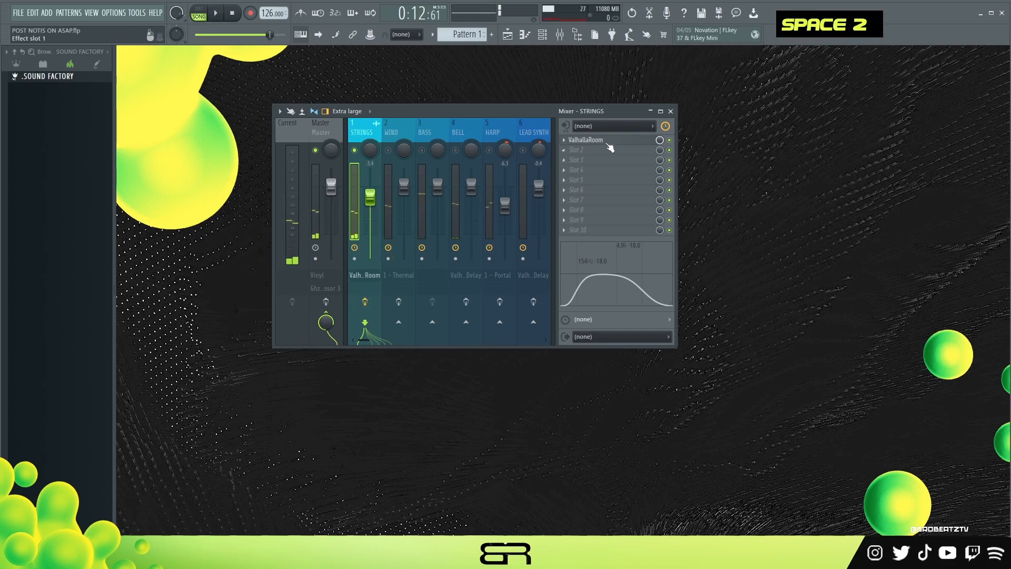
click(606, 141)
drag(442, 273, 435, 300)
key(space)
key(space)
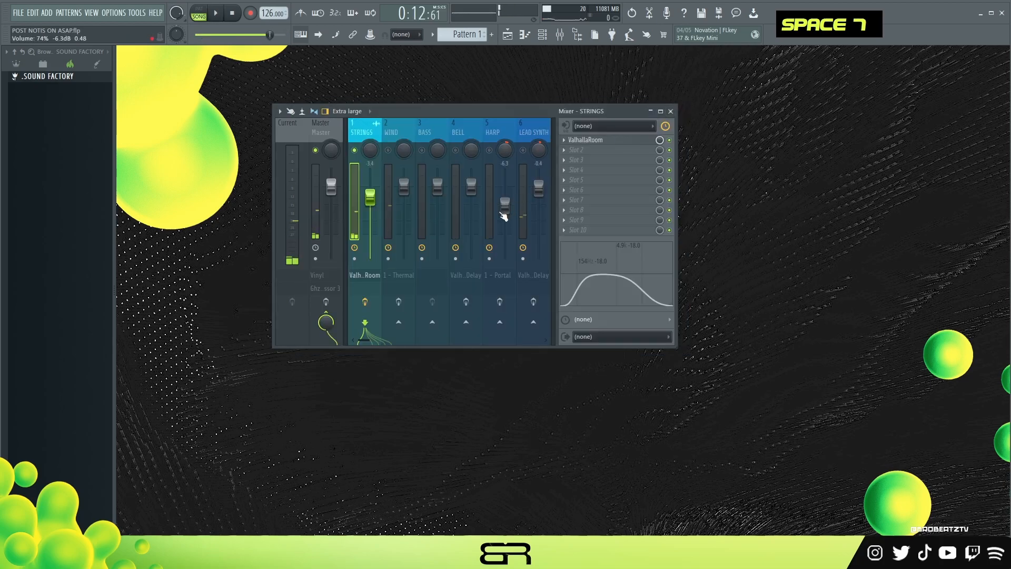
- Unmute the WIND track alongside STRINGS and inspect the preset in its Thermal effect
click(389, 151)
click(406, 264)
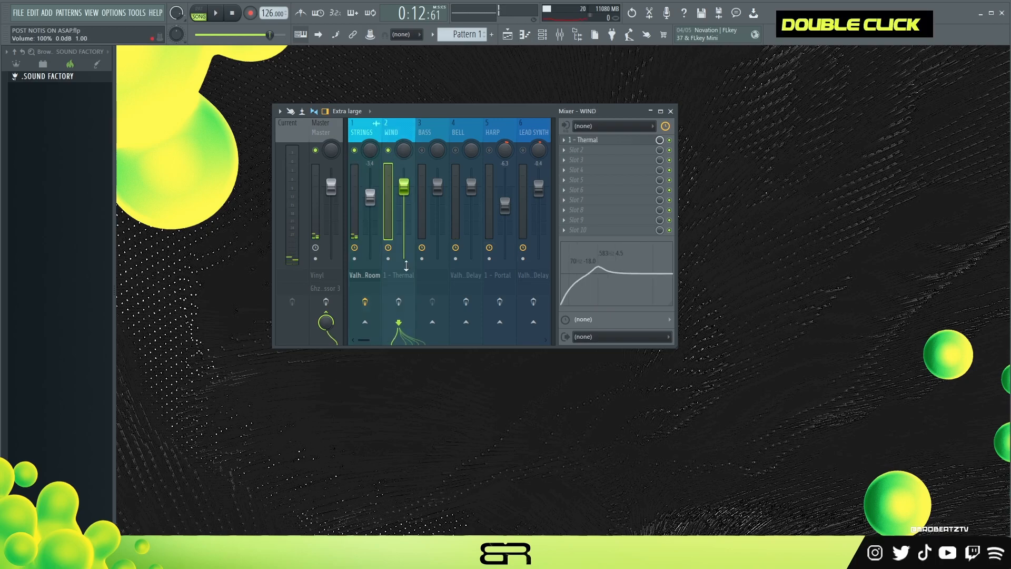
double_click(614, 141)
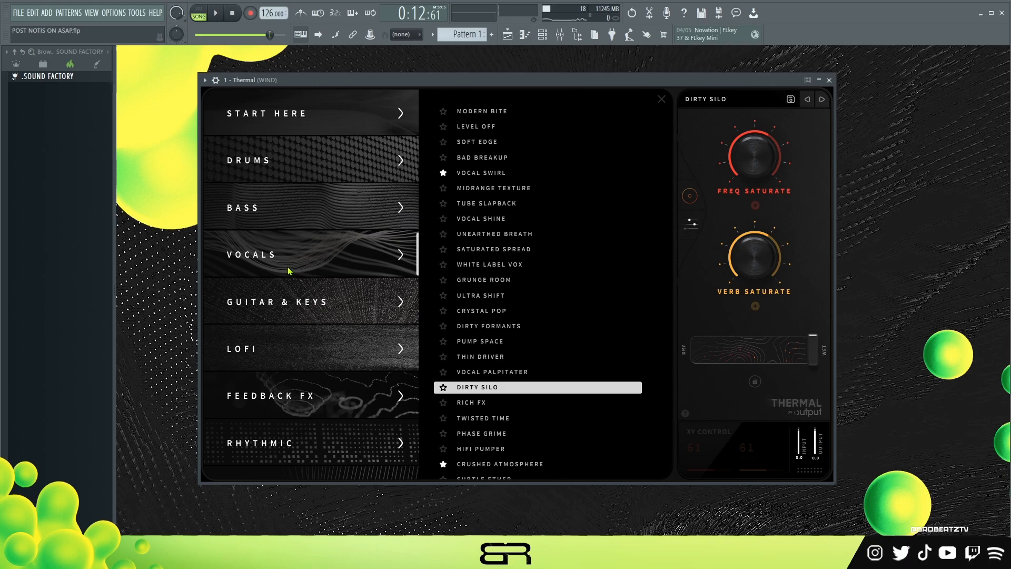
click(829, 80)
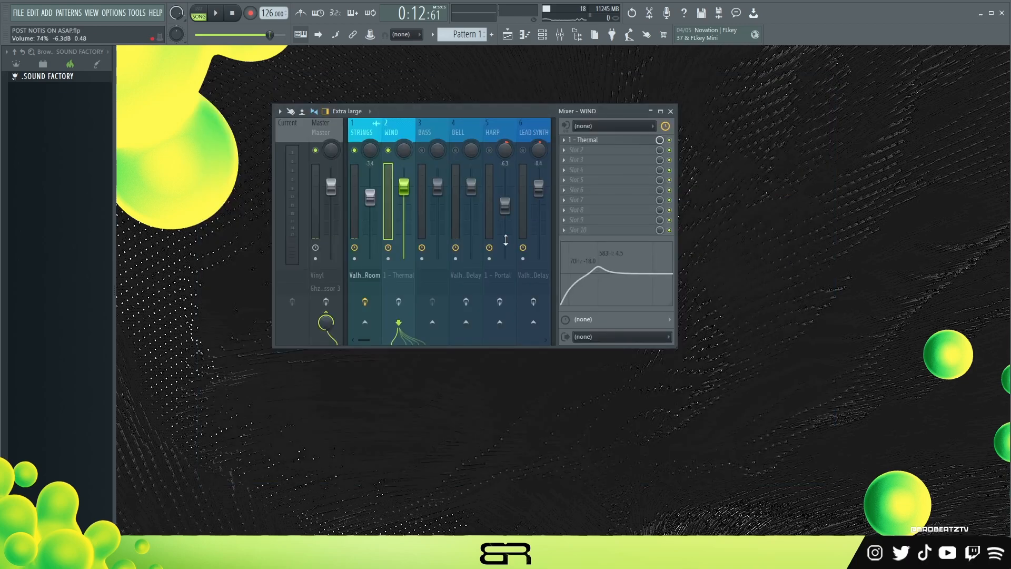
- Enable the WIND track's effects and play the song, switching them off and on to compare
click(398, 301)
key(space)
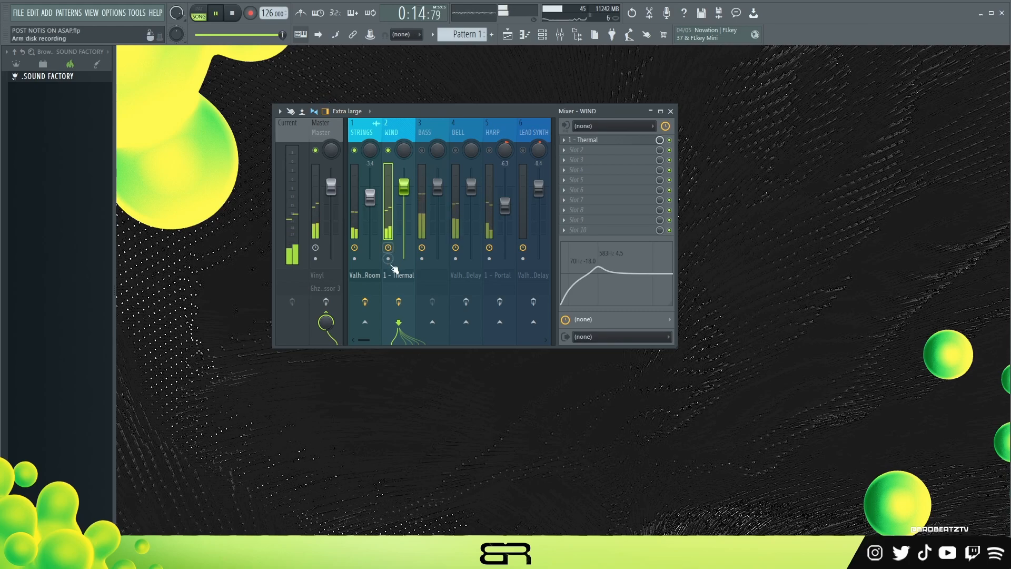
click(399, 301)
click(399, 302)
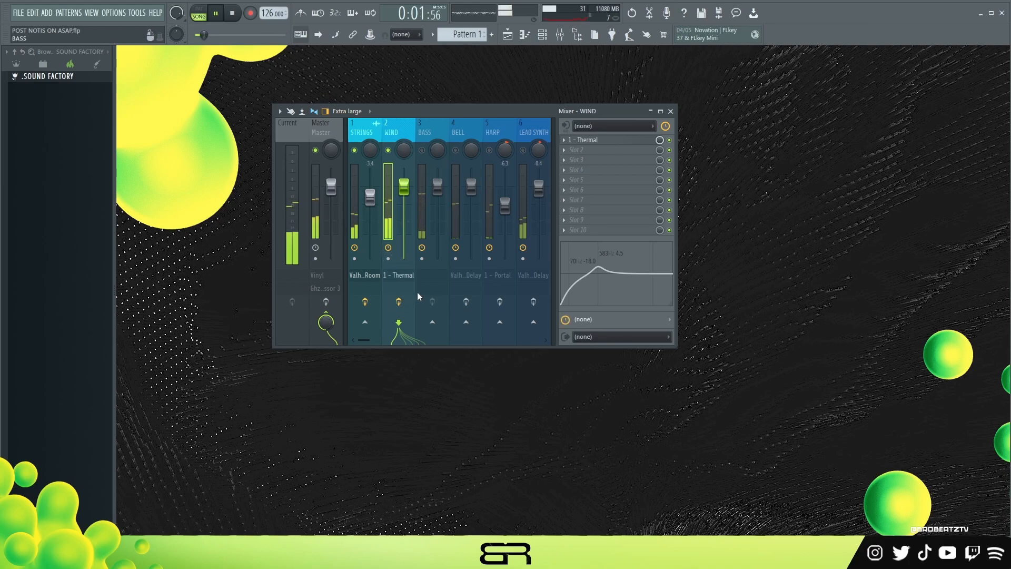
key(space)
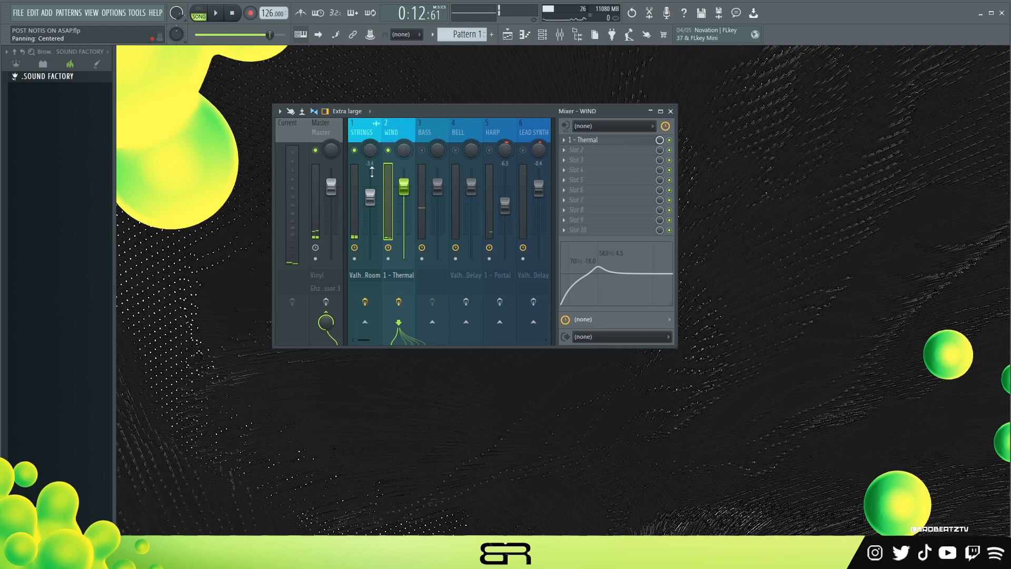
- Unmute the BASS track and play it with STRINGS and WIND, restarting from the beginning of the song
double_click(424, 133)
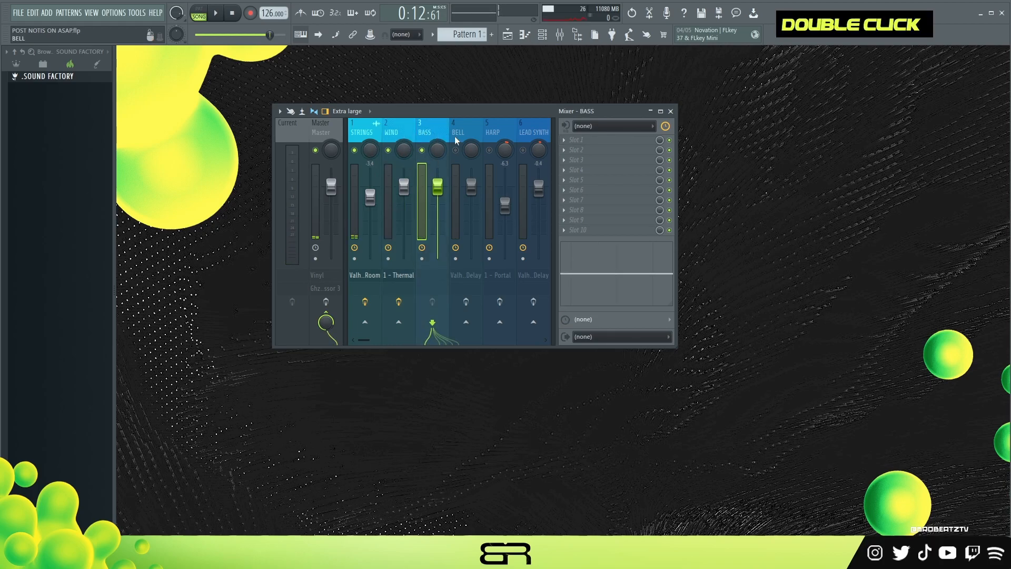
key(space)
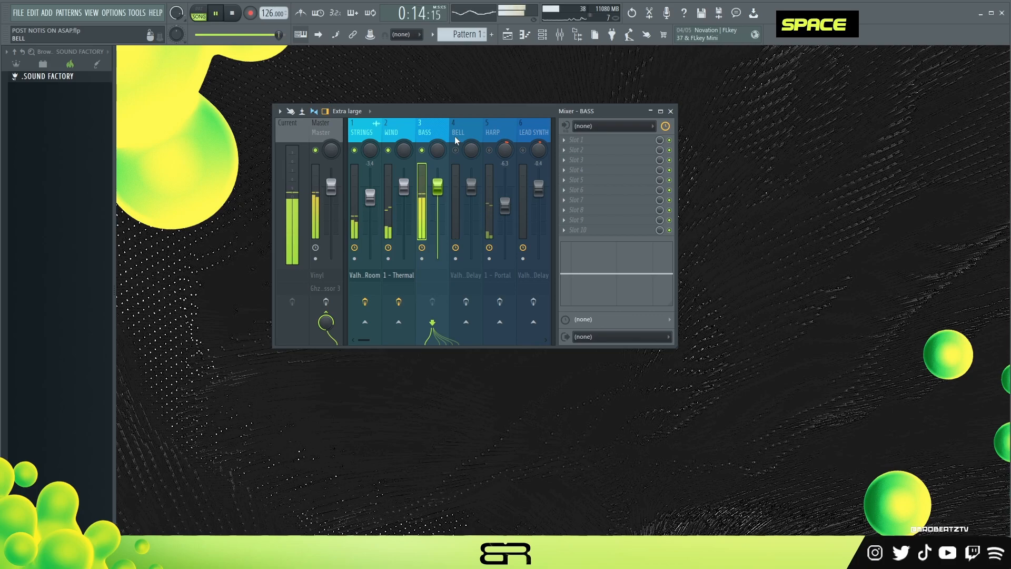
double_click(232, 13)
key(space)
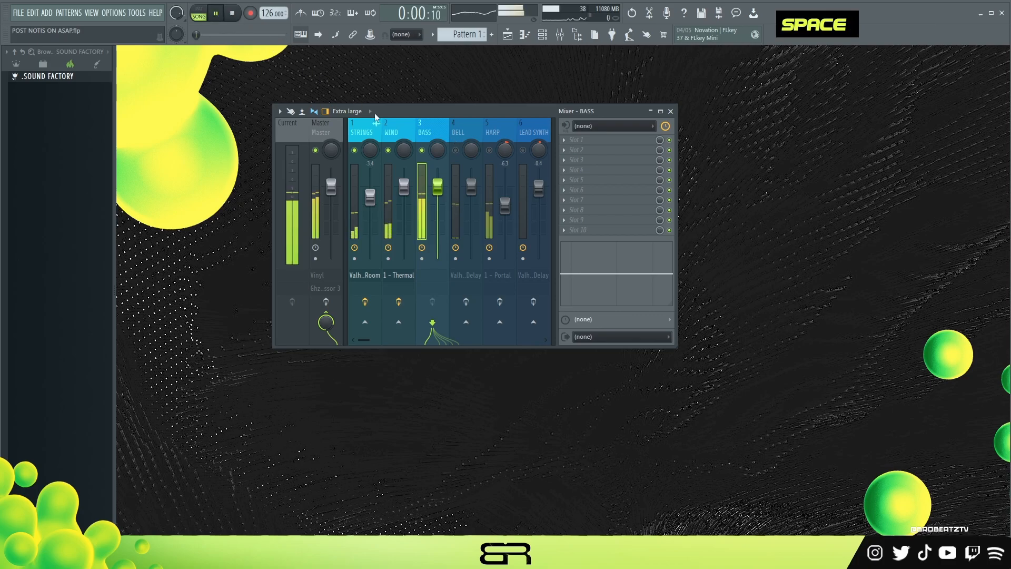
key(space)
- Unmute the BELL track, inspect its ValhallaDelay settings, and play it with the track's effects enabled
double_click(462, 141)
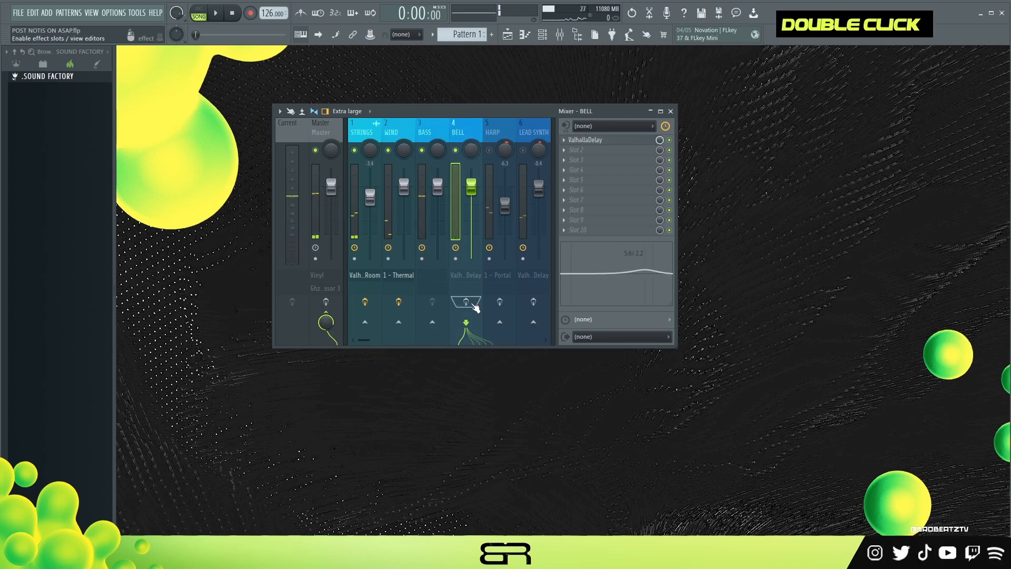
click(603, 140)
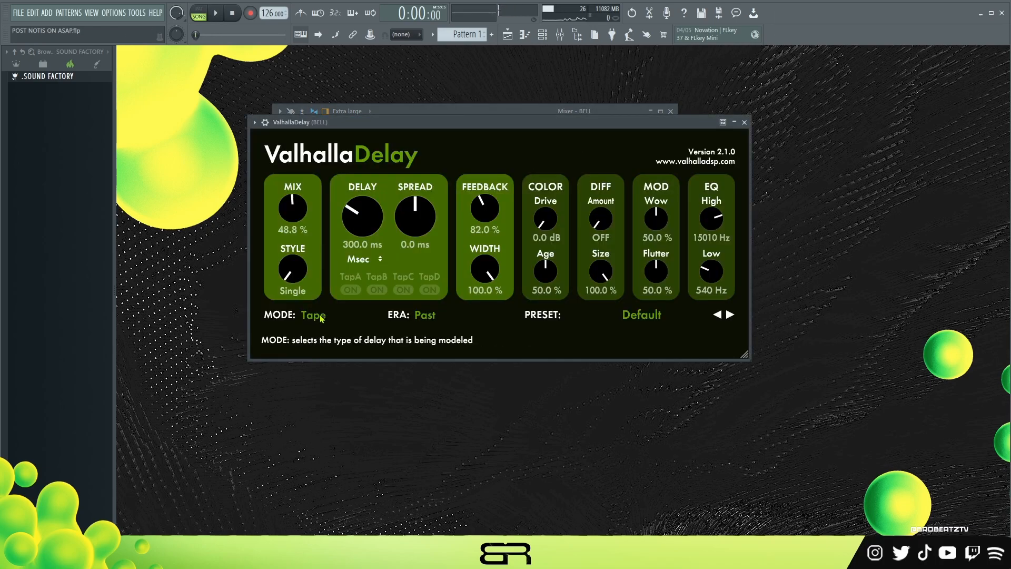
click(744, 123)
key(space)
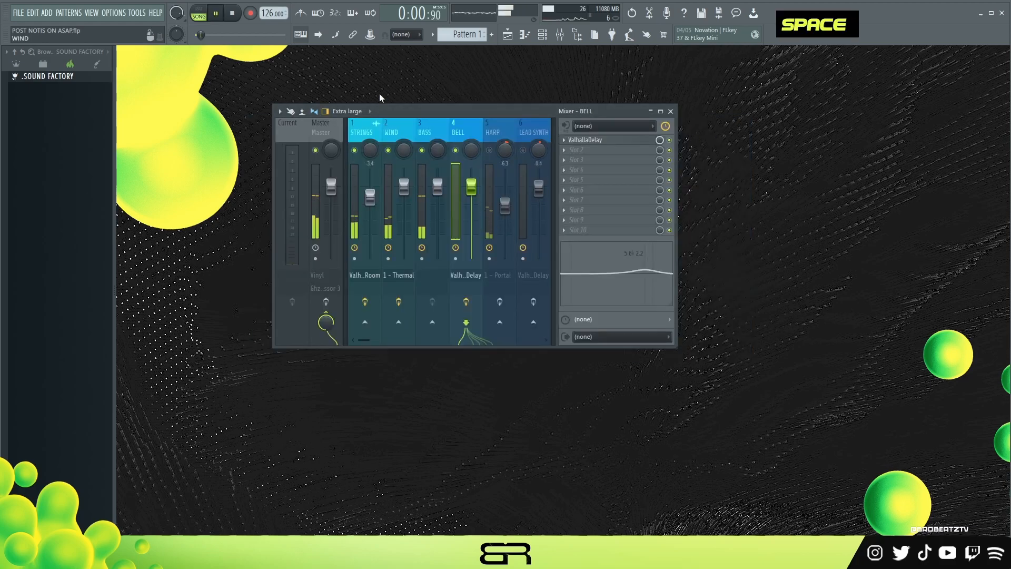
key(space)
- Play the song from about 12 seconds and lower the BELL track's volume to -1.7 dB
drag(200, 35, 271, 35)
key(space)
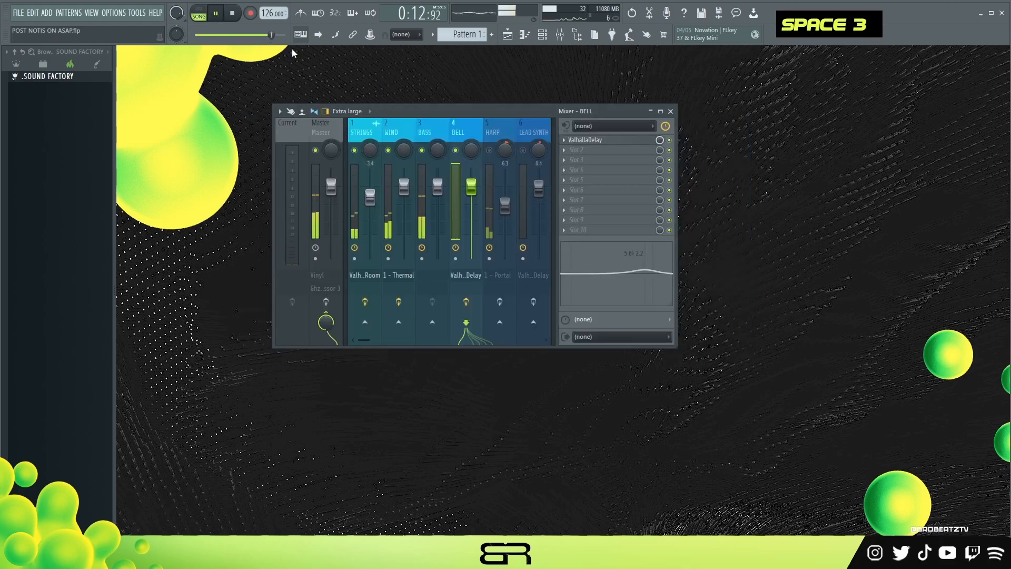
drag(471, 202, 471, 207)
key(space)
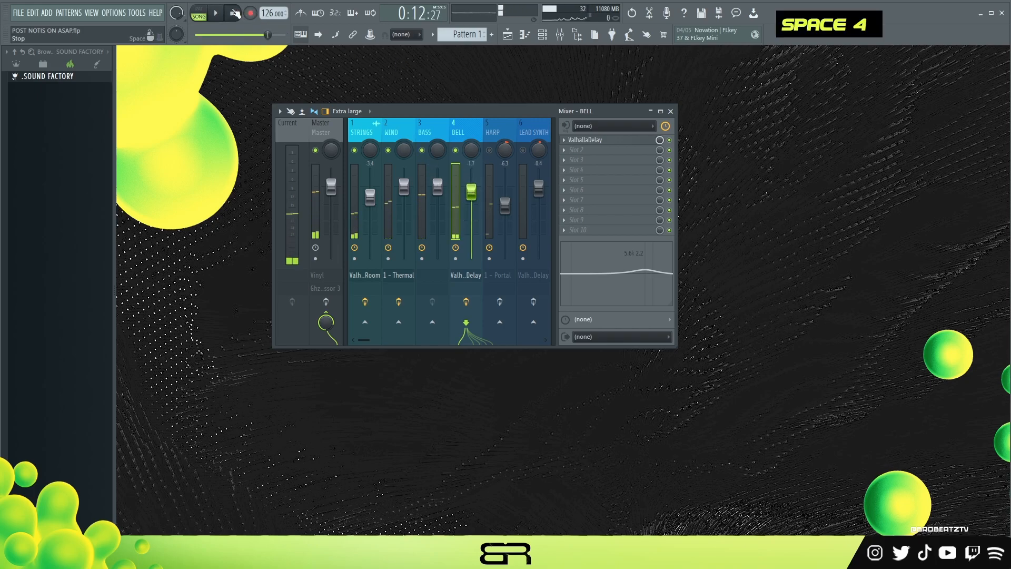
double_click(232, 13)
- Unmute the HARP track, inspect the 2-3rds Stretch preset in its Portal effect, and enable the track's effects
click(490, 151)
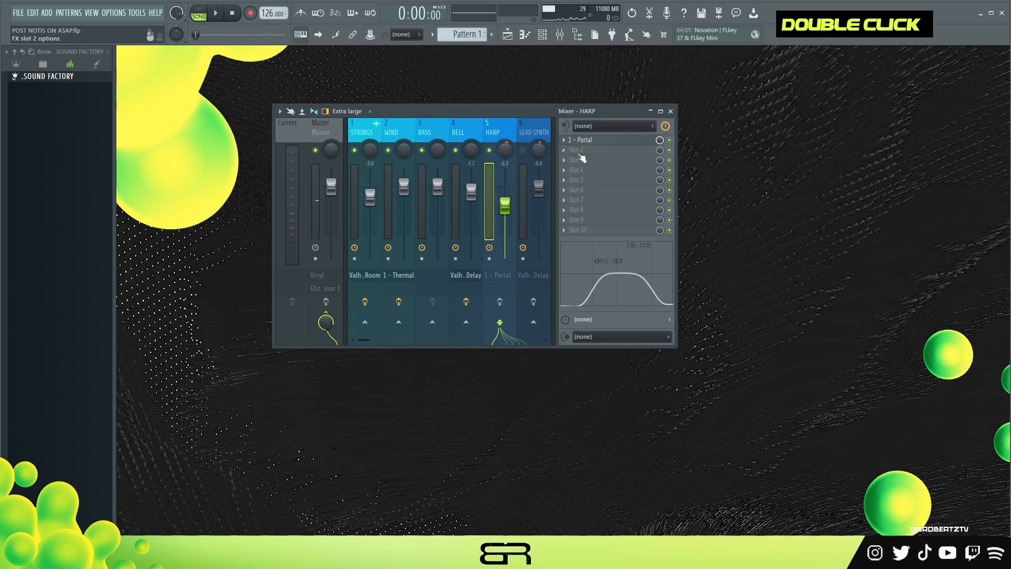
click(578, 142)
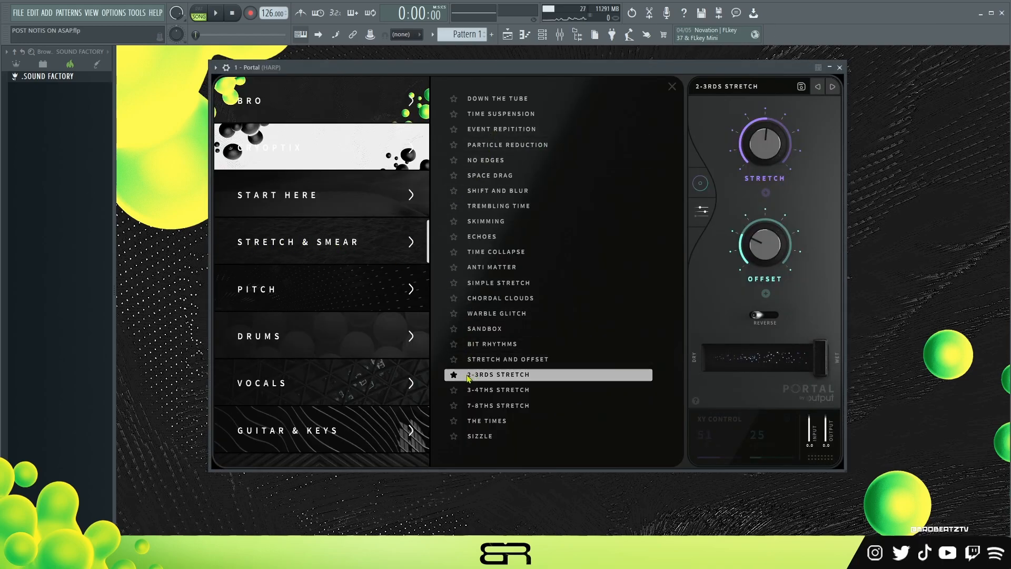
click(839, 68)
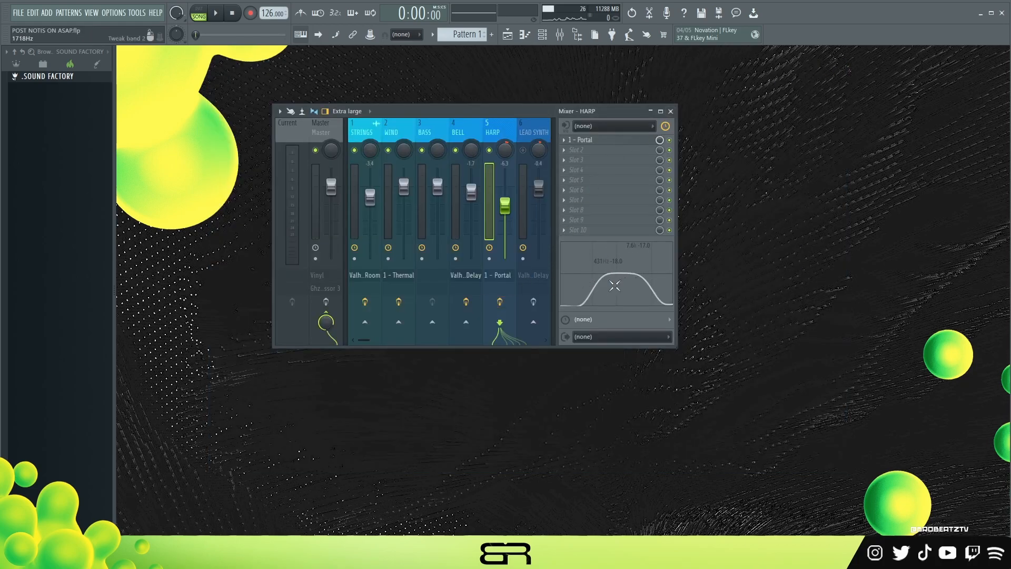
click(583, 140)
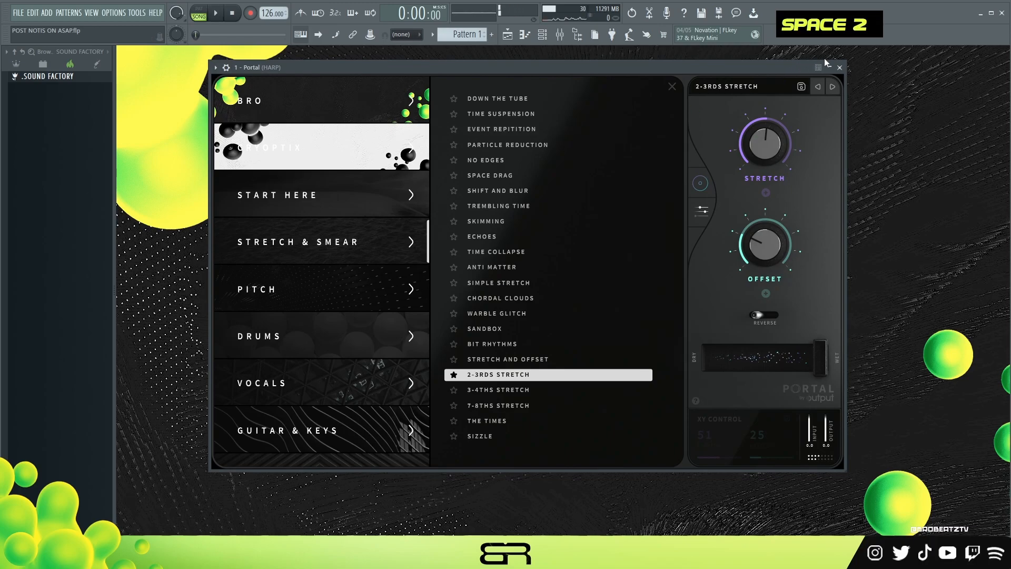
click(839, 67)
- Play the HARP track soloed, switching its effects off and on to compare the sound
key(space)
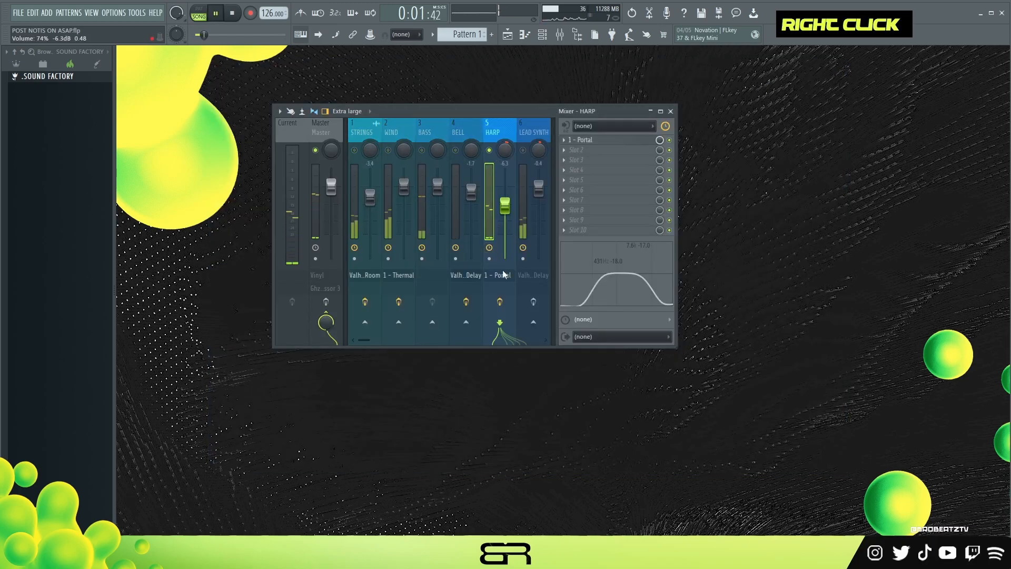
click(500, 303)
click(500, 302)
key(space)
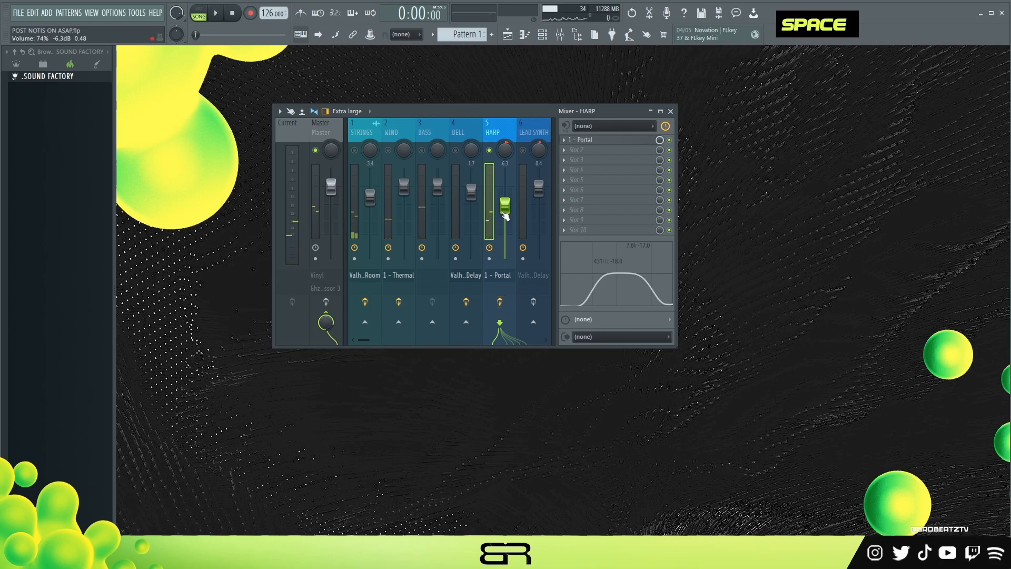
- Solo the LEAD SYNTH track, play it briefly, and inspect its ValhallaDelay settings
double_click(529, 129)
right_click(524, 151)
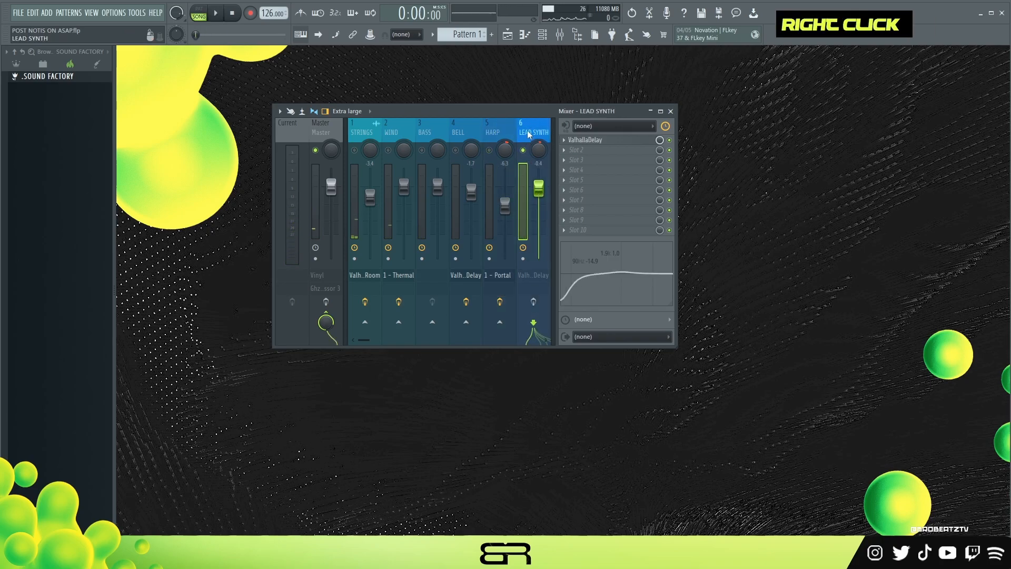
key(space)
key(space)
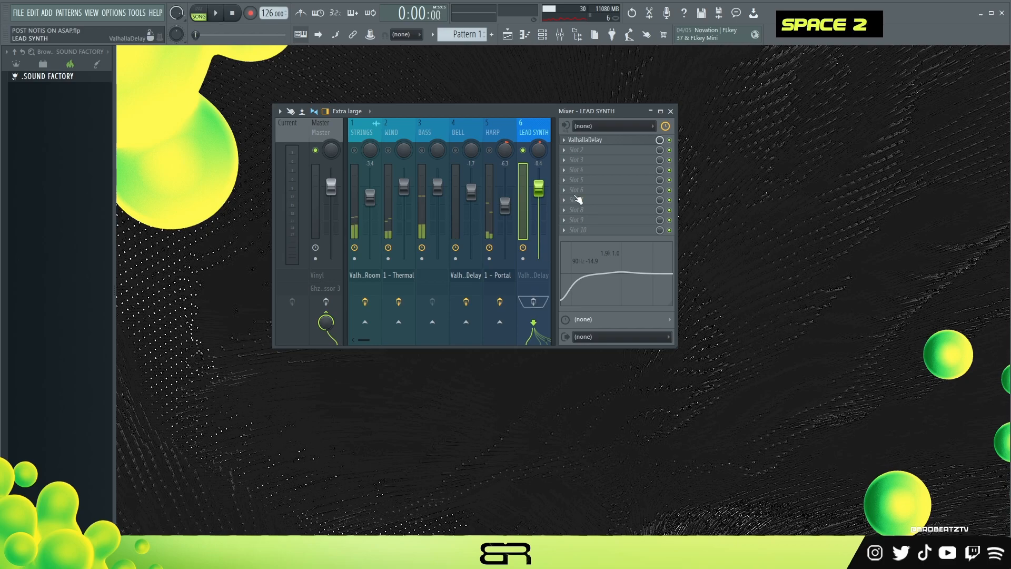
double_click(604, 140)
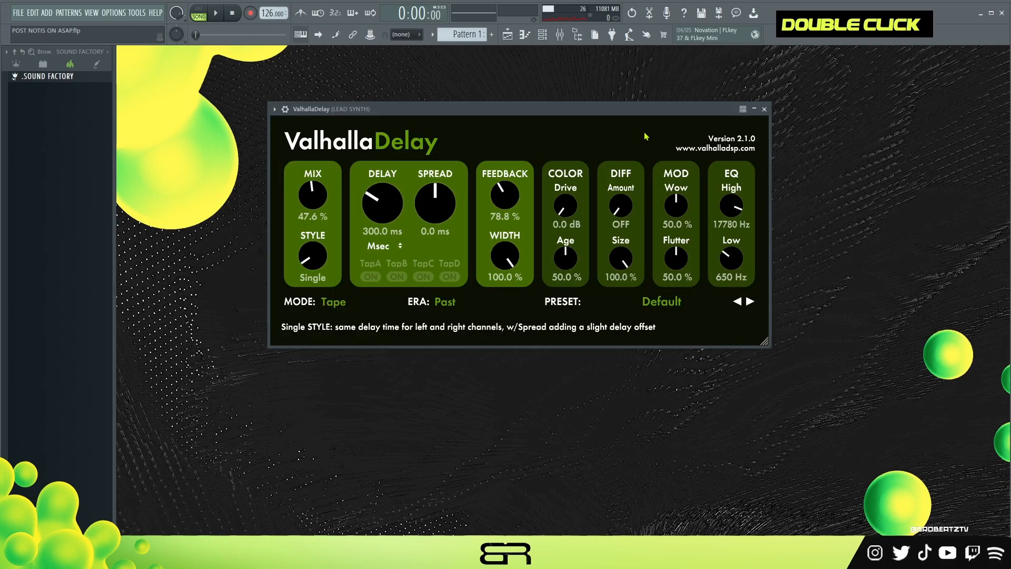
click(764, 109)
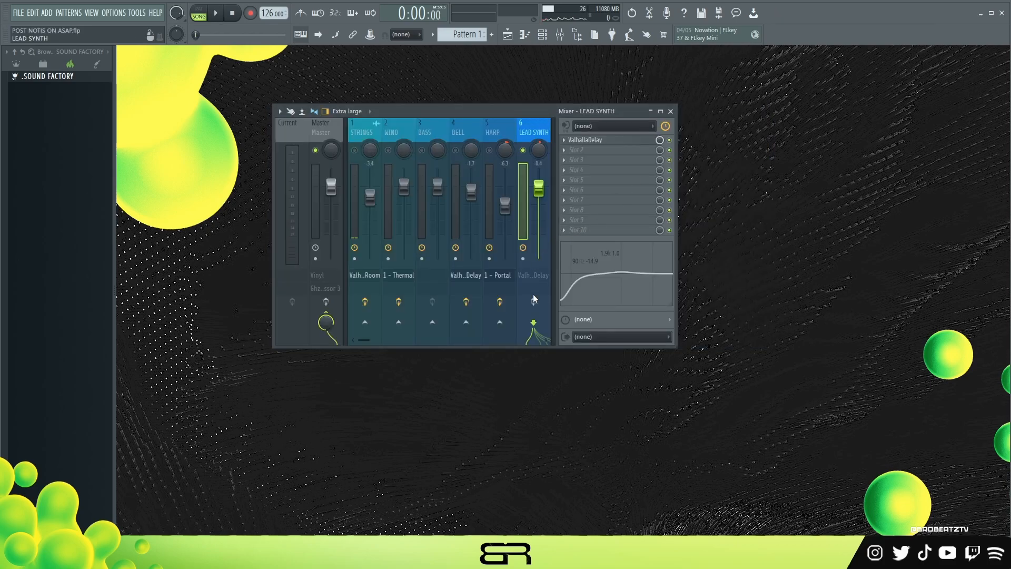
- Play the soloed LEAD SYNTH with its effects enabled, and restore all mixer tracks to audible with STRINGS selected
key(space)
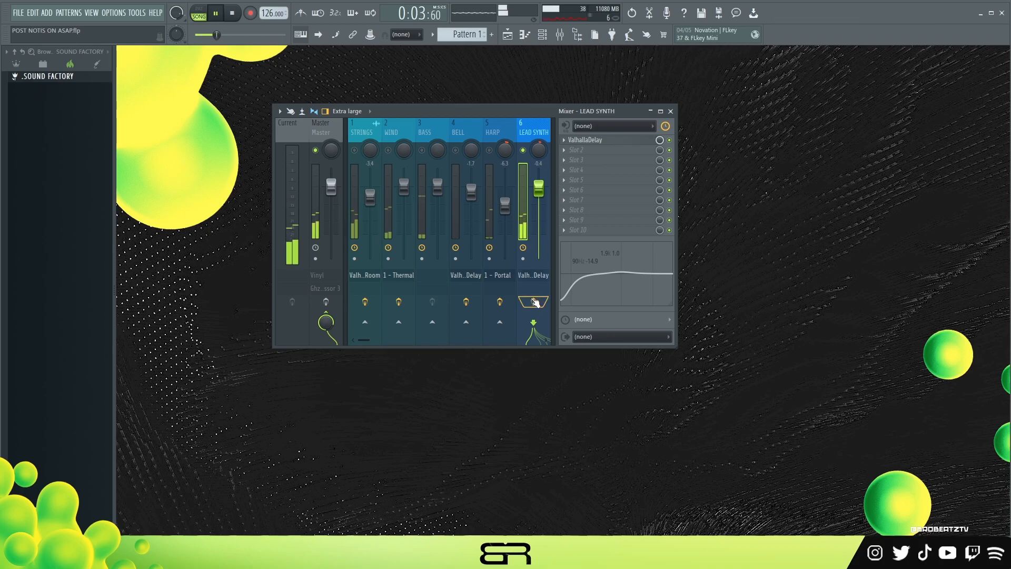
key(space)
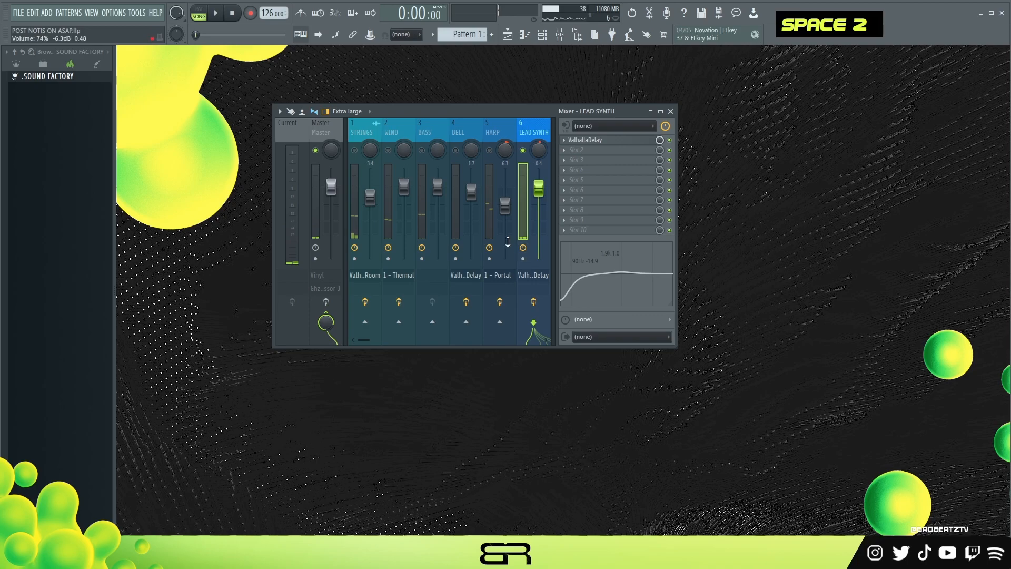
right_click(491, 151)
click(361, 130)
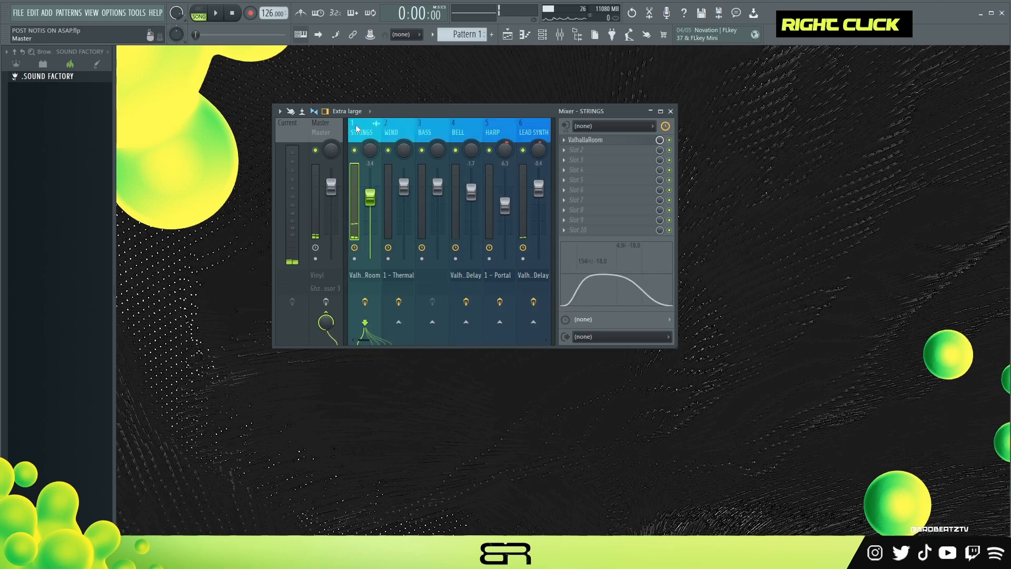
- Play the full mix briefly with the Master effects off, and select the Master track
key(space)
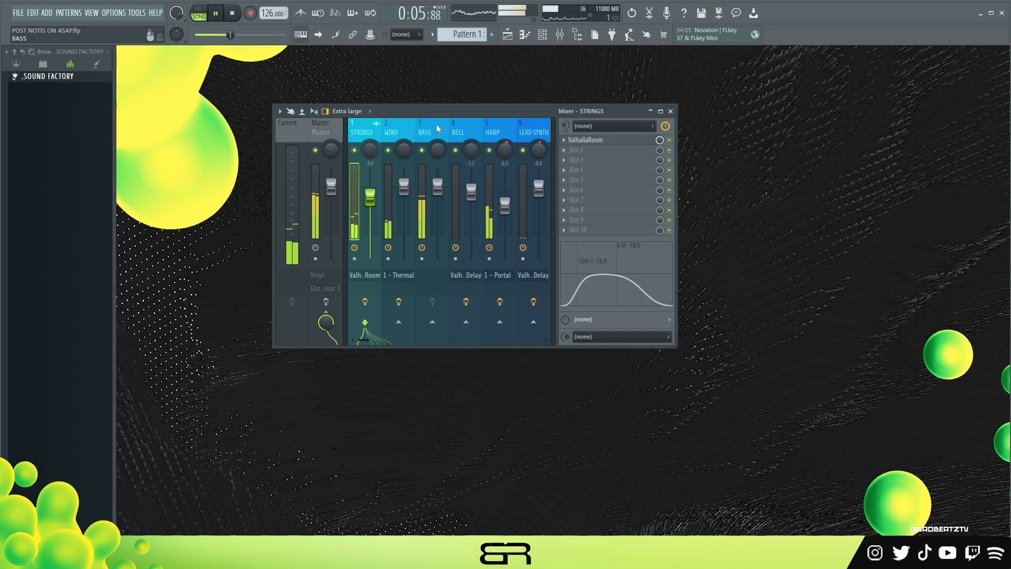
key(space)
click(320, 128)
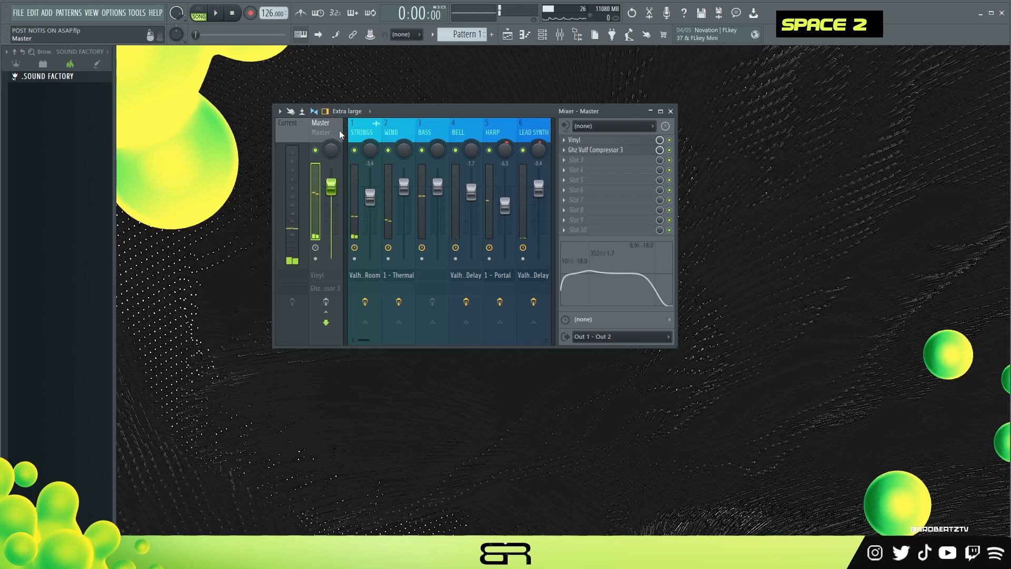
- Inspect the Master track's RC-20 Vinyl settings and the Lofi preset settings in its Vulf Compressor
click(574, 140)
drag(388, 115, 454, 86)
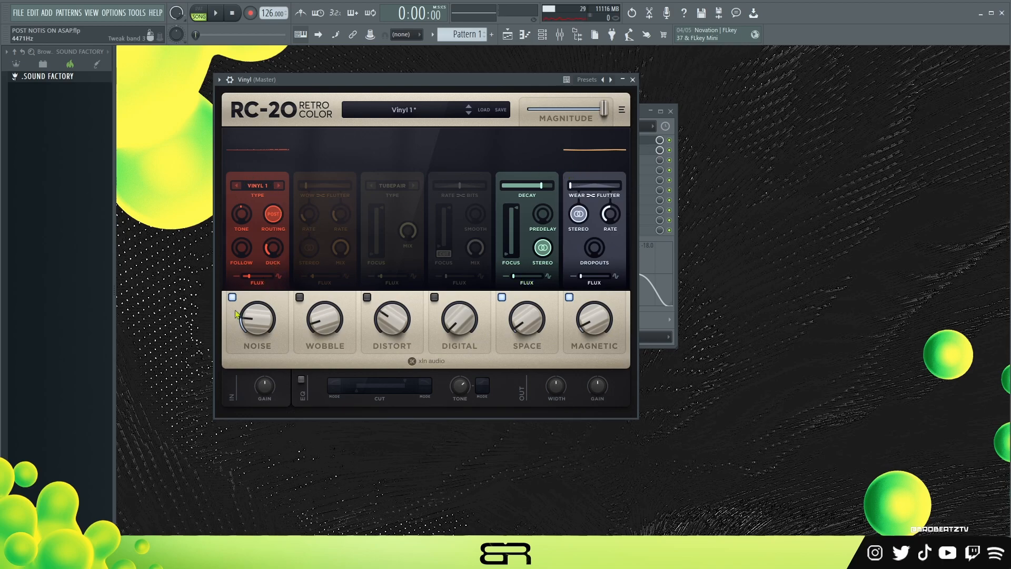
click(633, 79)
click(327, 305)
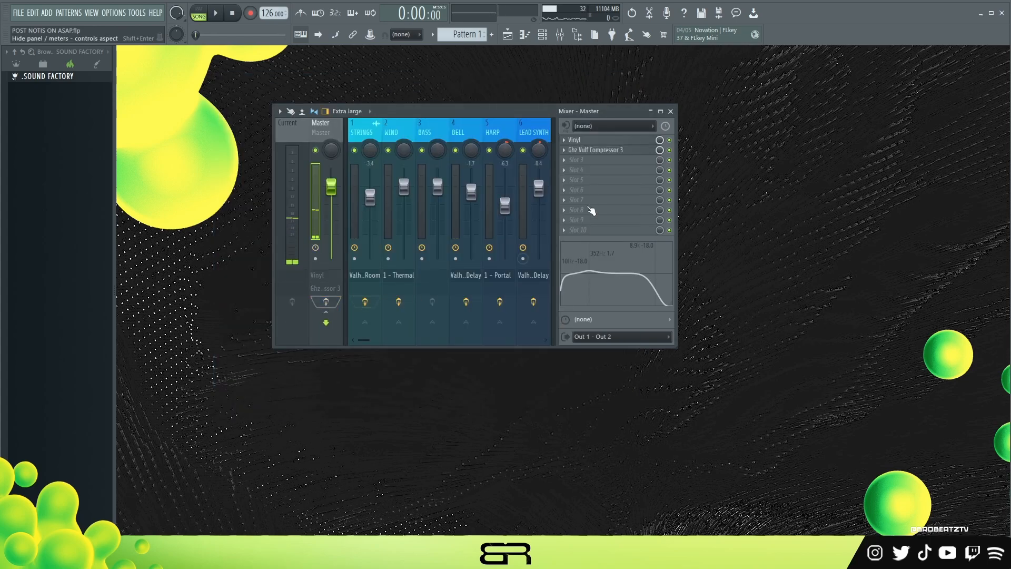
click(589, 152)
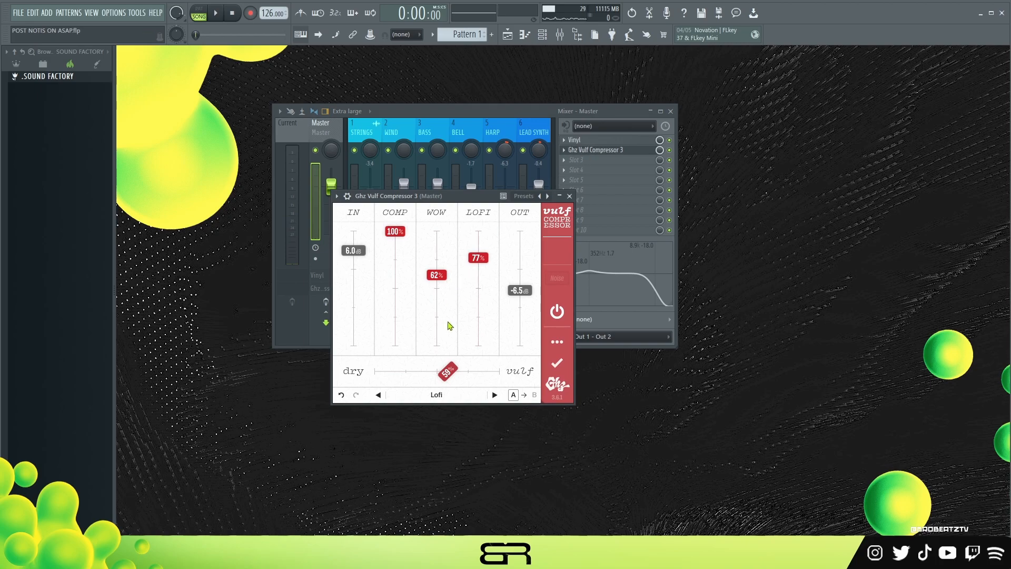
click(570, 197)
- Enable the Master track's effects and play the full mix through them
click(326, 303)
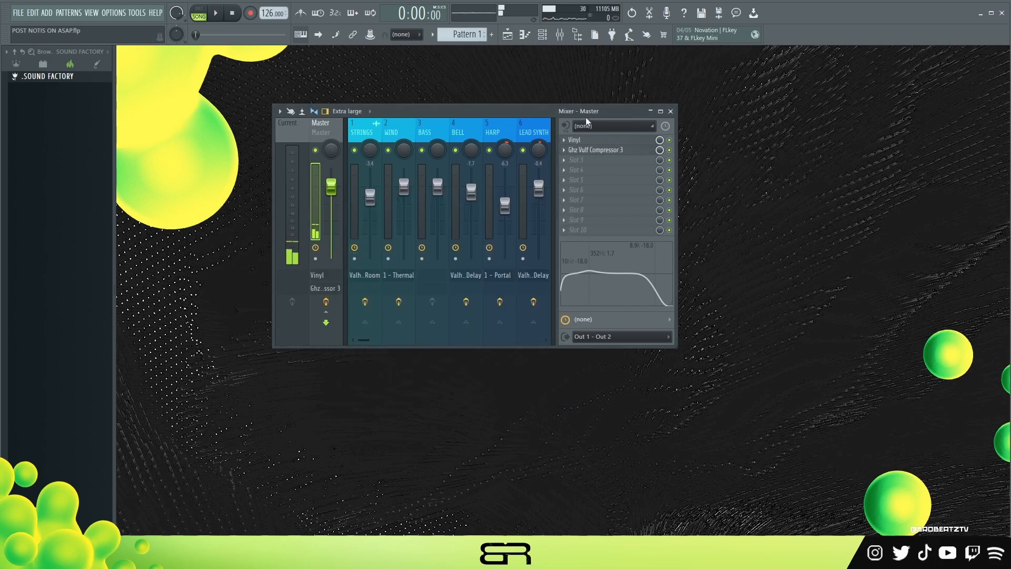
key(space)
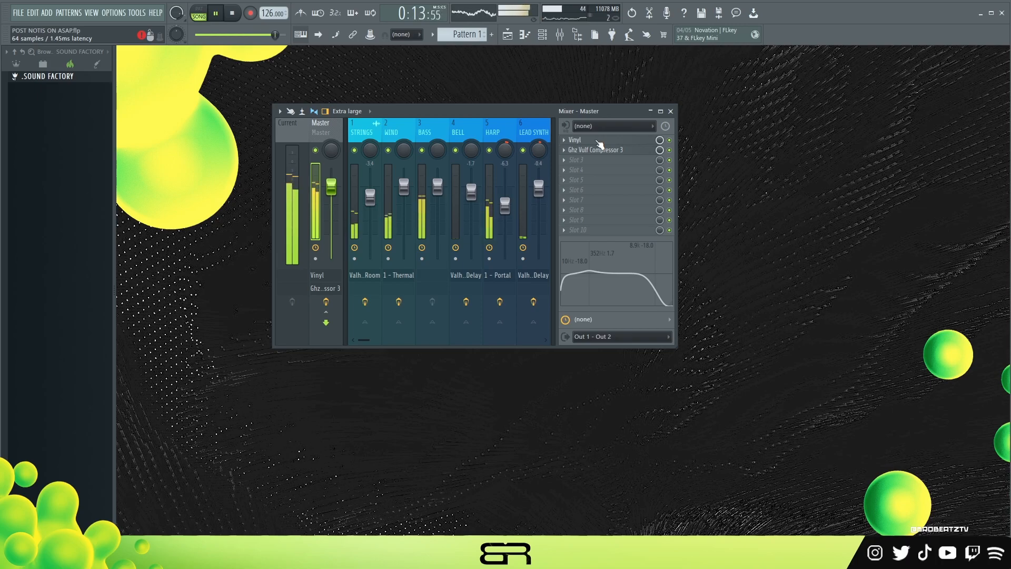
key(space)
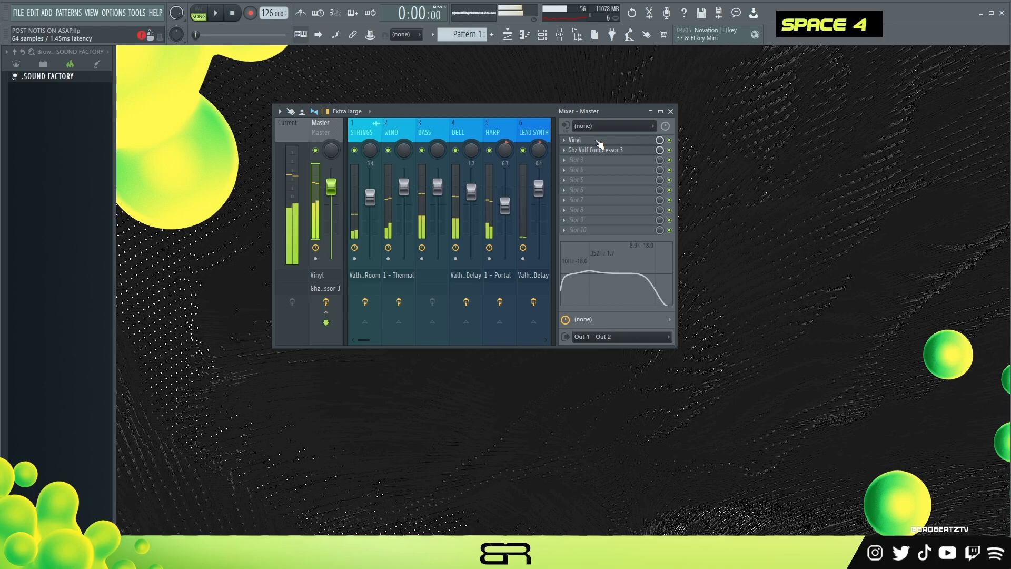